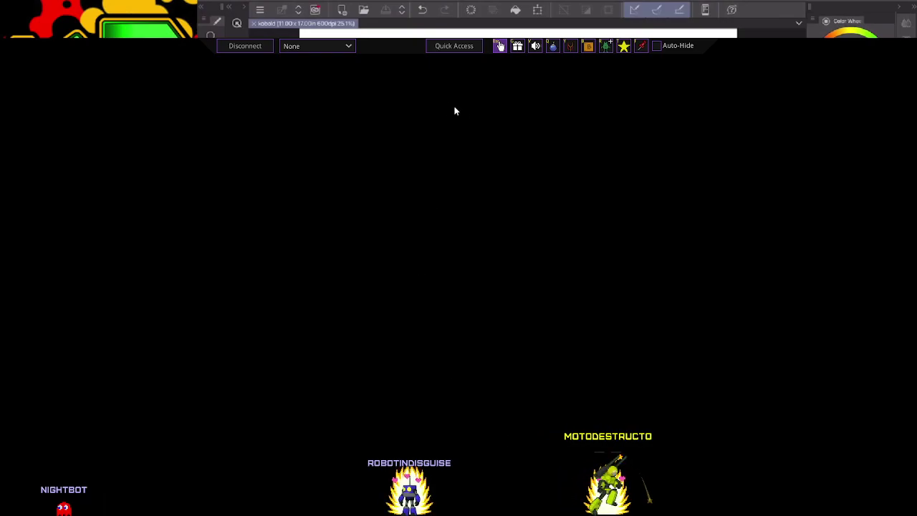
{"action": "left_click", "coordinate": [345, 46]}
{"action": "left_click", "coordinate": [347, 46]}
{"action": "left_click", "coordinate": [348, 47]}
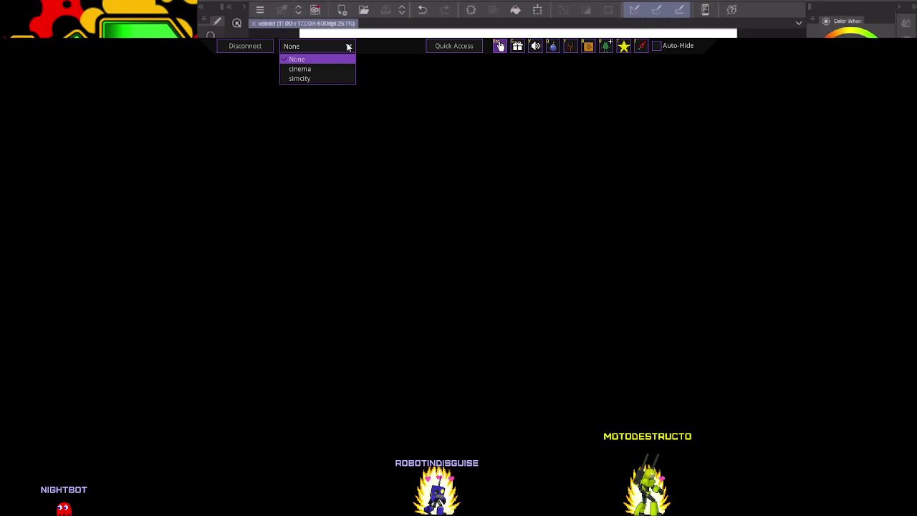
{"action": "left_click", "coordinate": [348, 46]}
Disconnect the avatar overlay, make its window background color fully transparent with alpha 0, and reconnect it.
{"action": "left_click", "coordinate": [249, 47]}
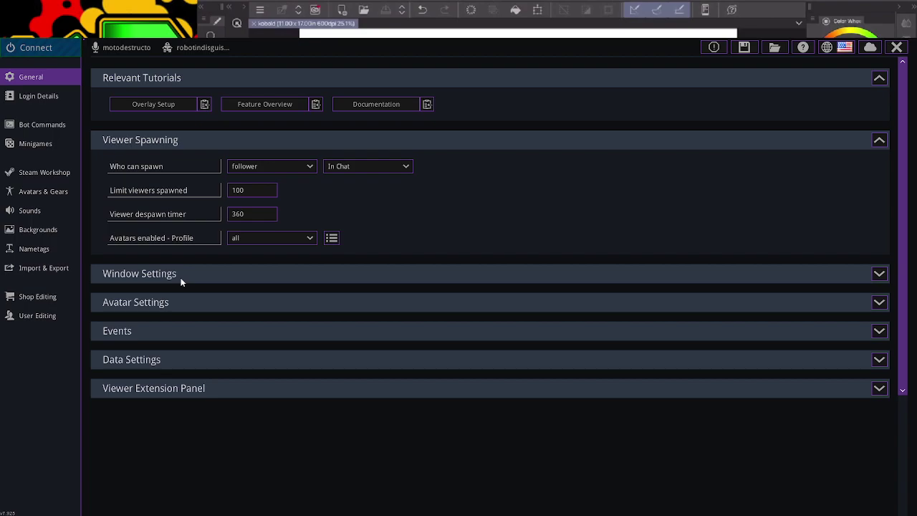
{"action": "left_click", "coordinate": [881, 275]}
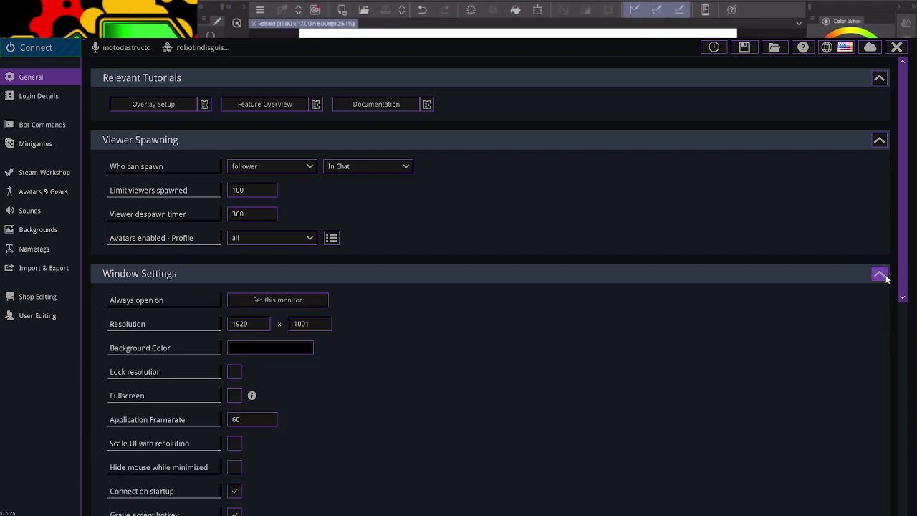
{"action": "left_click", "coordinate": [280, 348]}
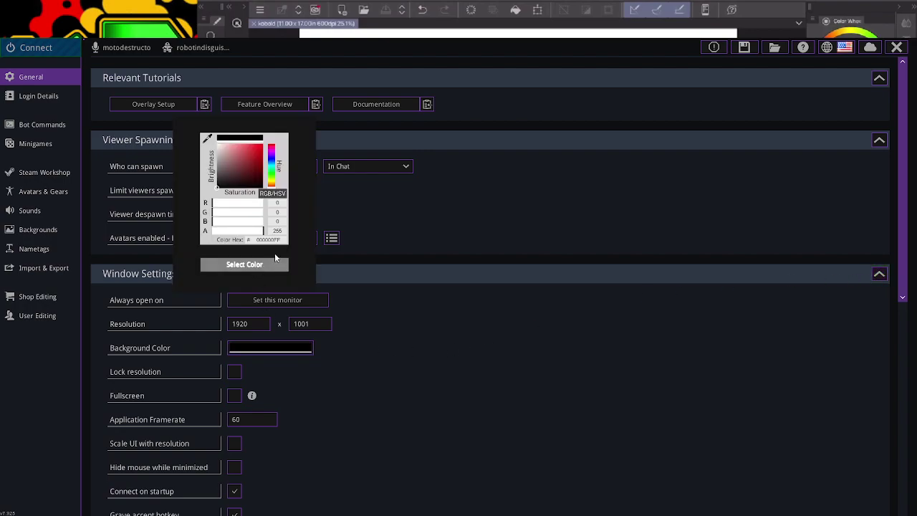
{"action": "left_click_drag", "start_coordinate": [265, 230], "coordinate": [172, 234]}
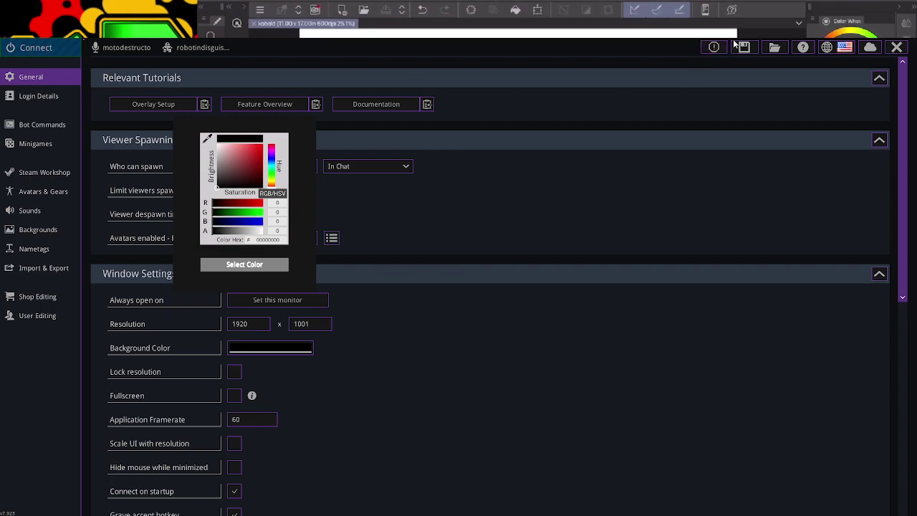
{"action": "scroll", "coordinate": [399, 437], "scroll_direction": "down", "scroll_amount": 6}
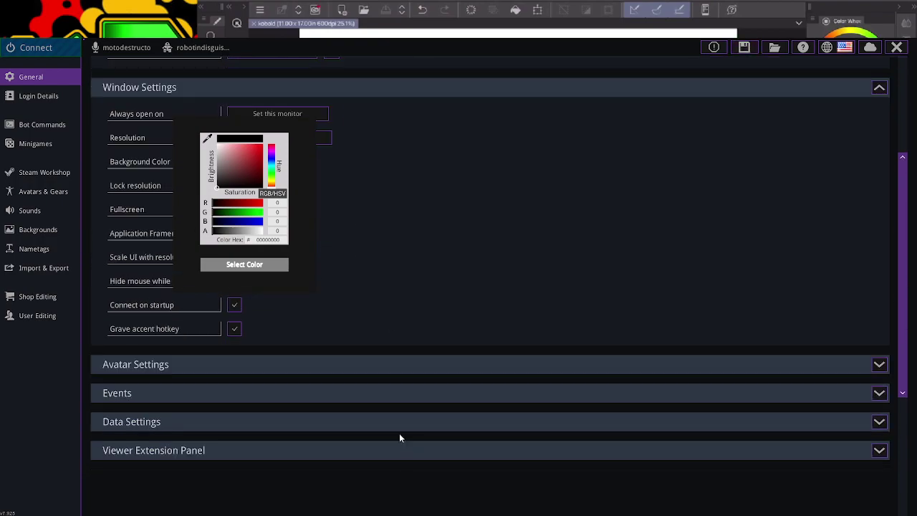
{"action": "scroll", "coordinate": [399, 436], "scroll_direction": "up", "scroll_amount": 6}
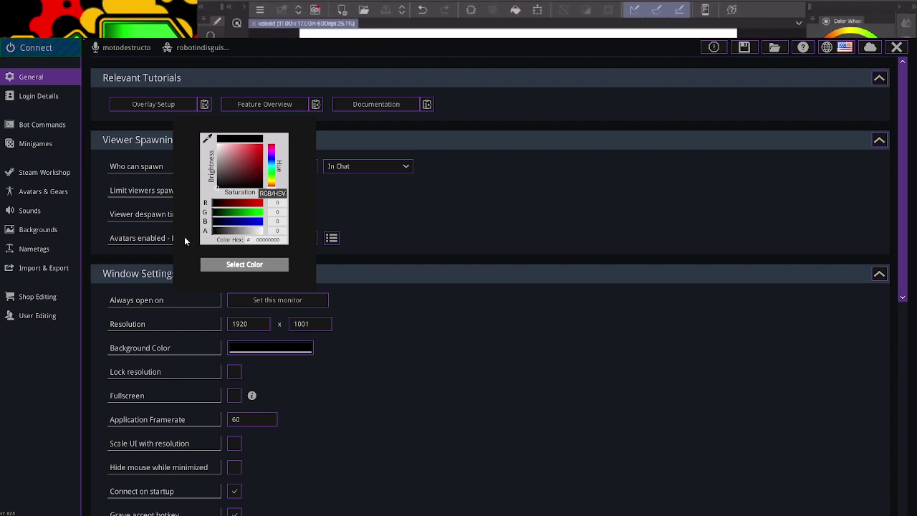
{"action": "left_click", "coordinate": [276, 265]}
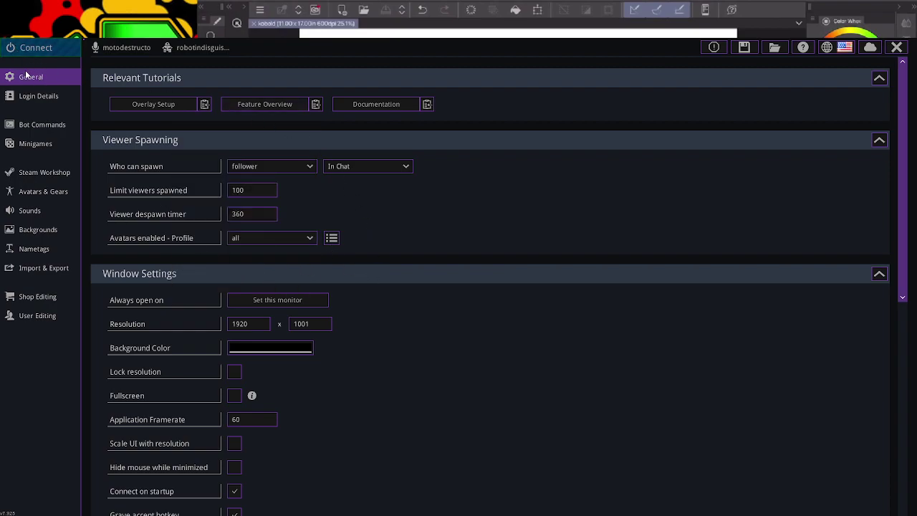
{"action": "left_click", "coordinate": [34, 48]}
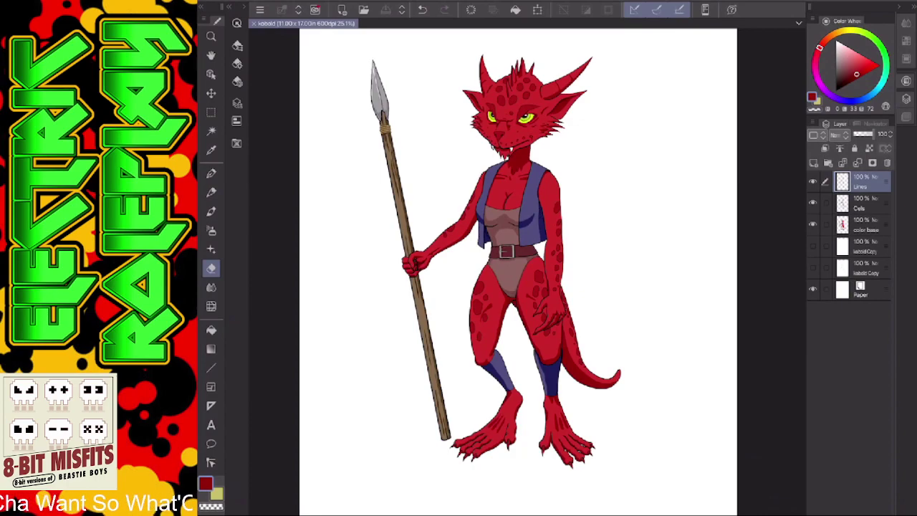
{"action": "scroll", "coordinate": [505, 251], "scroll_direction": "down", "scroll_amount": 4}
{"action": "scroll", "coordinate": [505, 251], "scroll_direction": "up", "scroll_amount": 4}
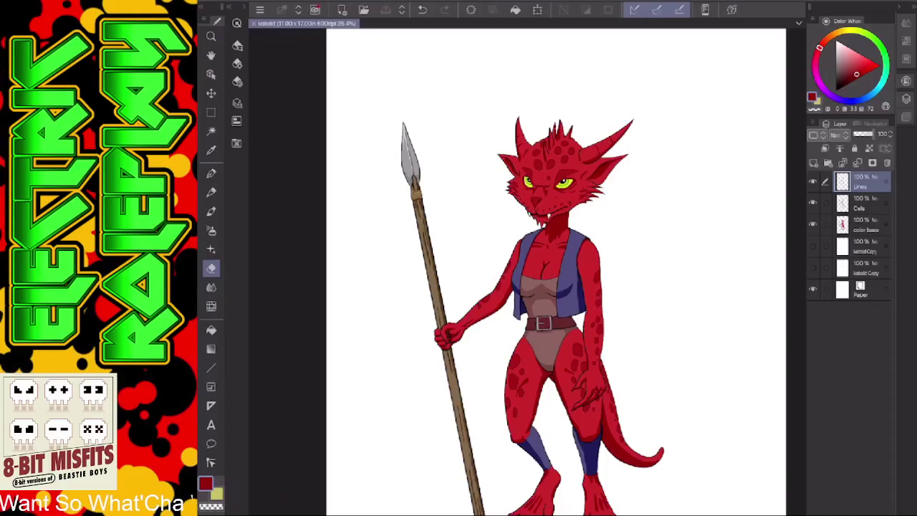
{"action": "scroll", "coordinate": [530, 272], "scroll_direction": "up", "scroll_amount": 1}
{"action": "scroll", "coordinate": [530, 272], "scroll_direction": "down", "scroll_amount": 5}
{"action": "scroll", "coordinate": [530, 272], "scroll_direction": "up", "scroll_amount": 2}
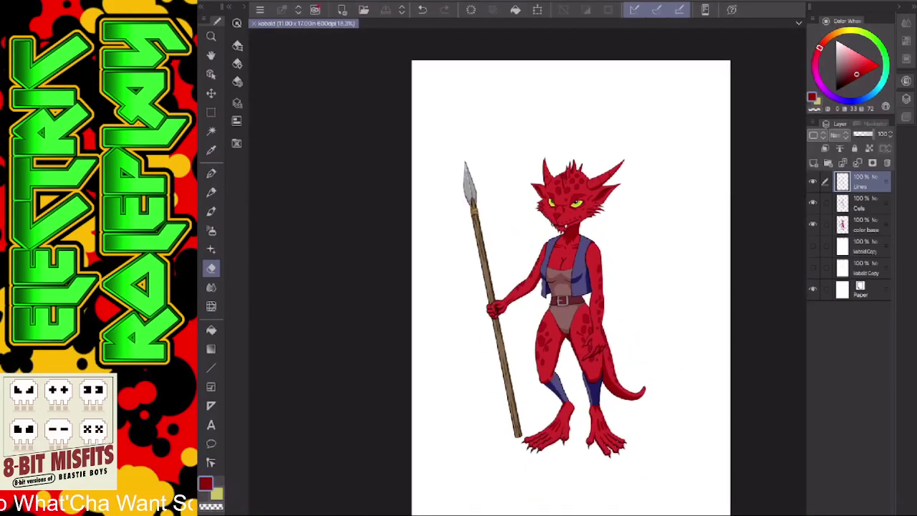
In Clip Studio Paint, create a new illustration measured in inches, with a width of 11 and a height of 17.
{"action": "left_click", "coordinate": [233, 2]}
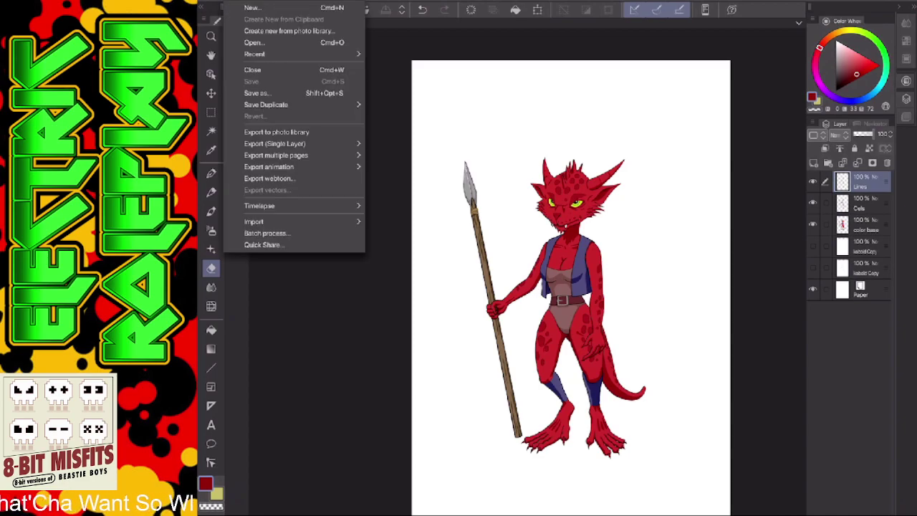
{"action": "left_click", "coordinate": [251, 7]}
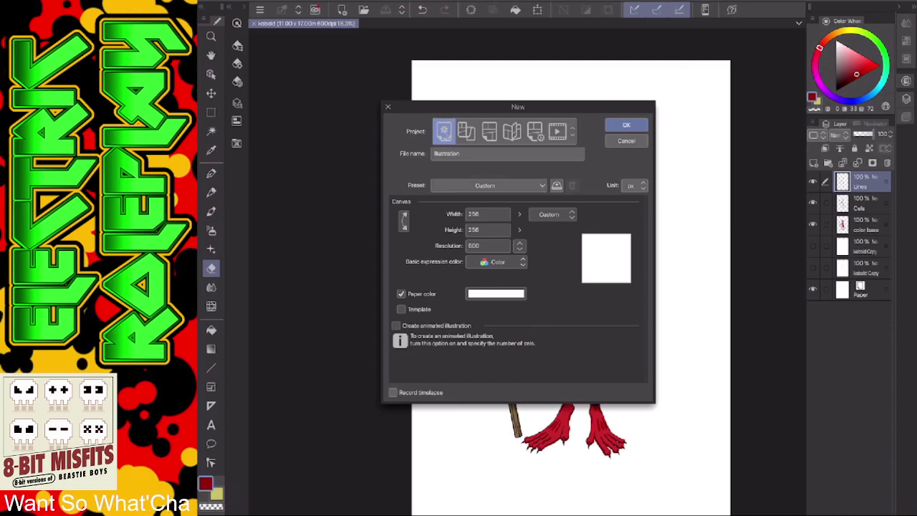
{"action": "left_click", "coordinate": [634, 185]}
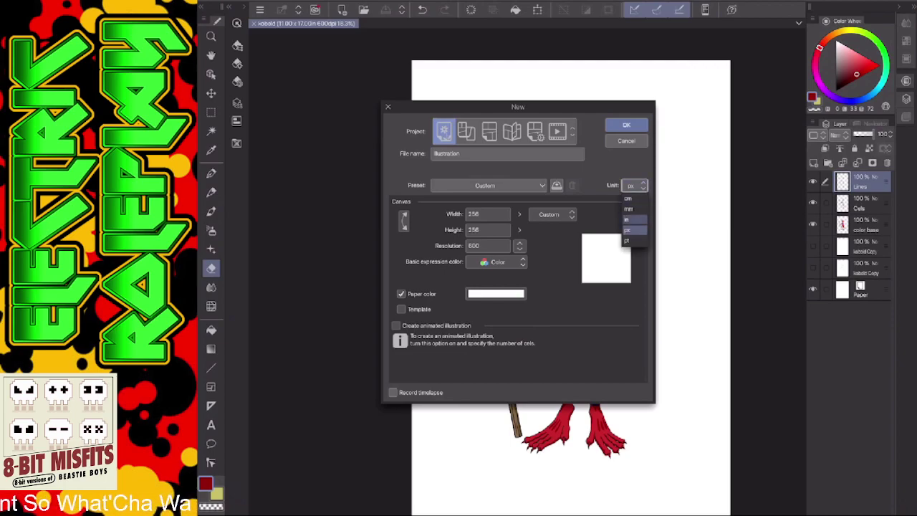
{"action": "left_click", "coordinate": [628, 219]}
{"action": "left_click", "coordinate": [473, 214]}
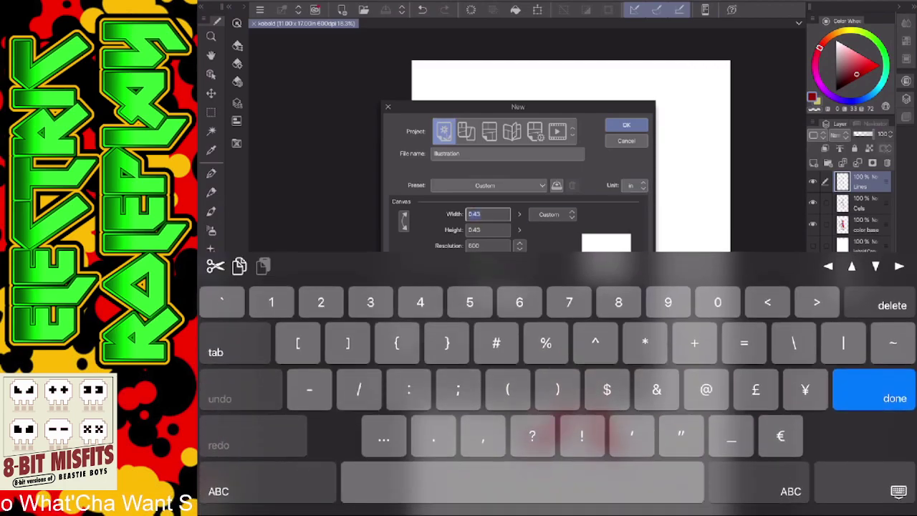
{"action": "type", "text": "11"}
{"action": "left_click", "coordinate": [487, 230]}
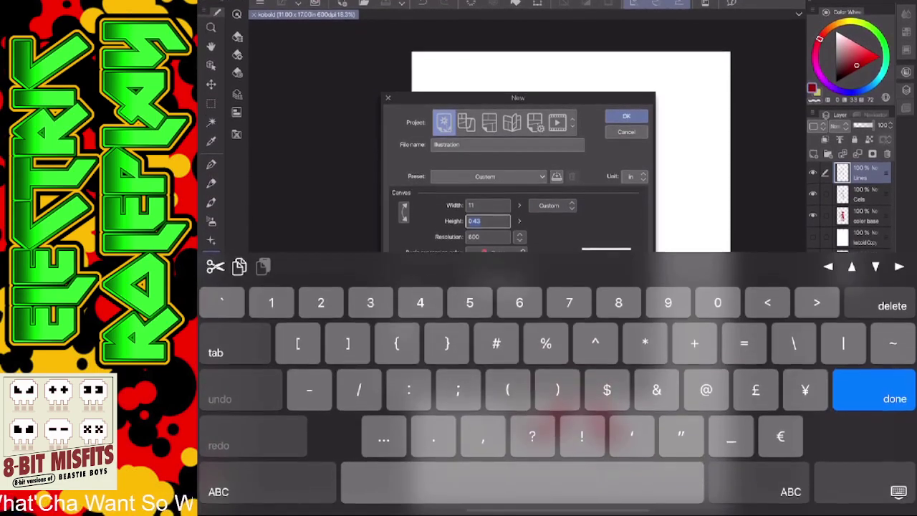
{"action": "type", "text": "17"}
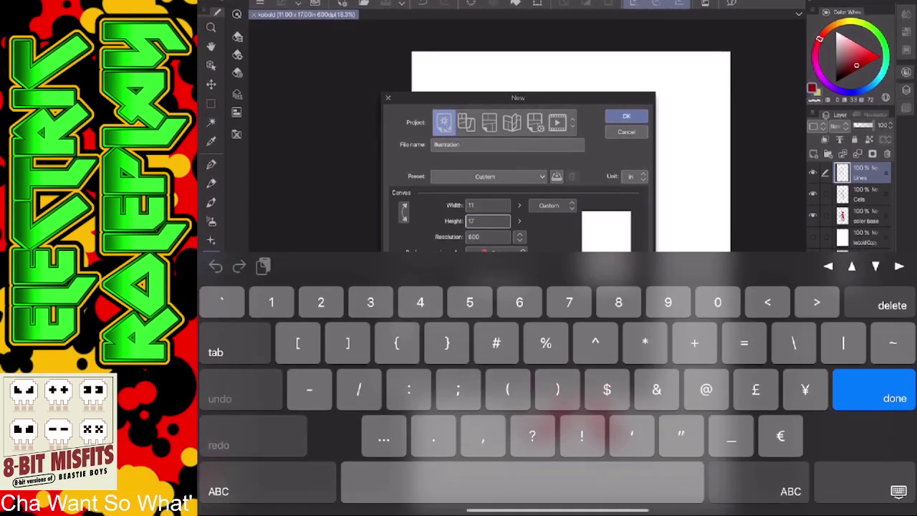
{"action": "key", "text": "Return"}
{"action": "left_click", "coordinate": [626, 116]}
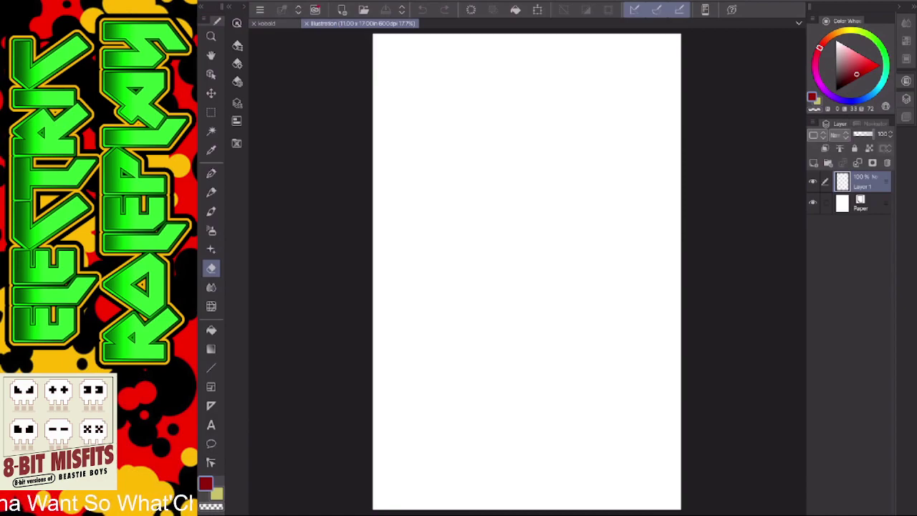
Rotate the blank canvas by 90 degrees clockwise into landscape format.
{"action": "left_click", "coordinate": [256, 1]}
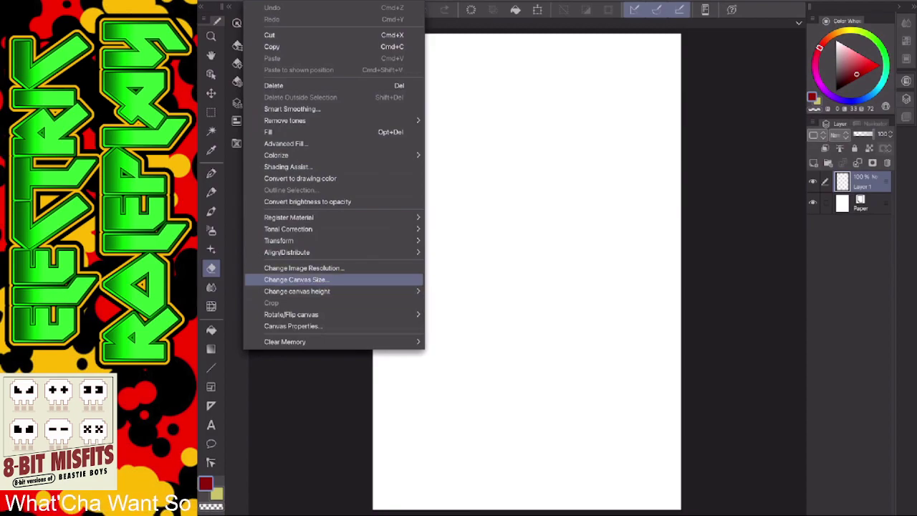
{"action": "mouse_move", "coordinate": [344, 315]}
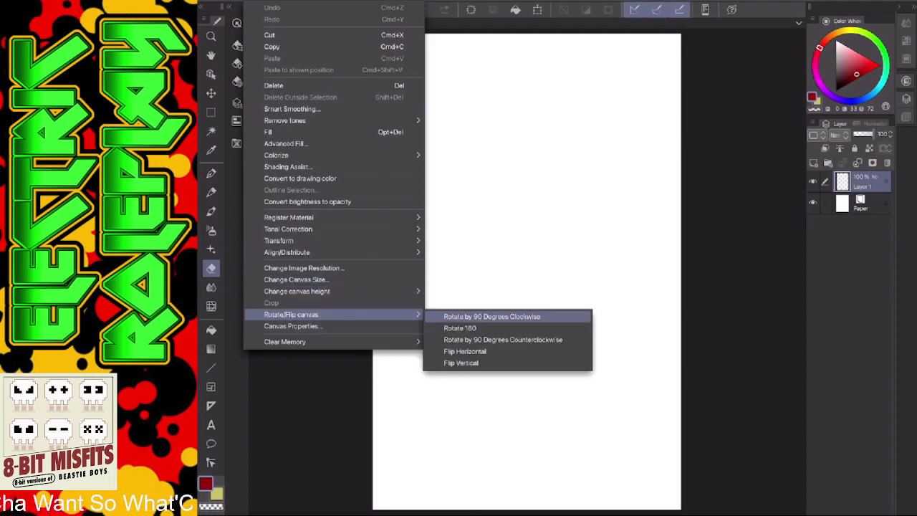
{"action": "left_click", "coordinate": [492, 316]}
{"action": "scroll", "coordinate": [527, 272], "scroll_direction": "up", "scroll_amount": 2}
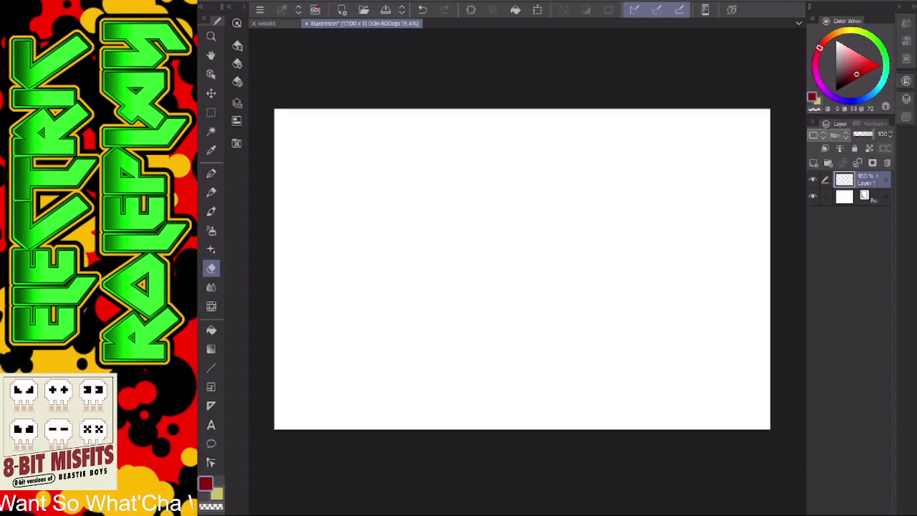
Choose a purple drawing color and sketch a large rough circle with a wedge-shaped open mouth on the canvas's left half.
{"action": "mouse_move", "coordinate": [856, 101]}
{"action": "left_mouse_down"}
{"action": "mouse_move", "coordinate": [838, 99]}
{"action": "mouse_move", "coordinate": [858, 62]}
{"action": "left_mouse_up"}
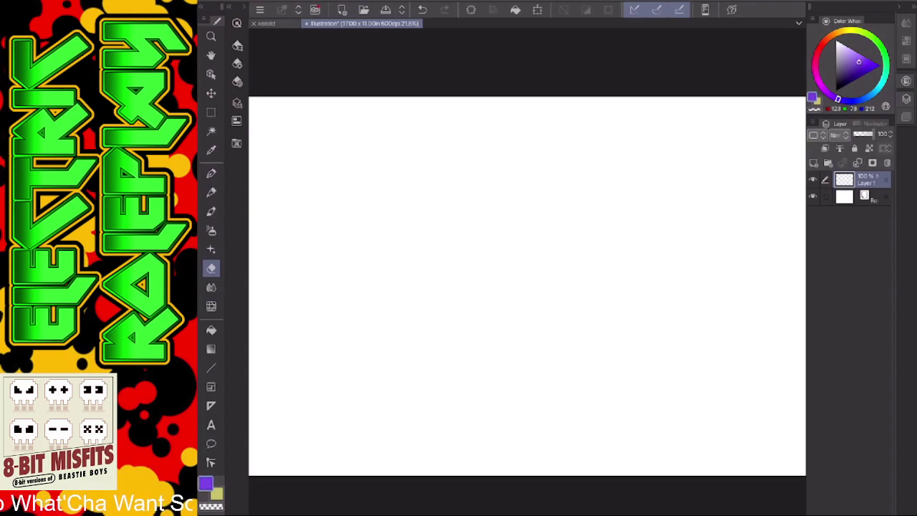
{"action": "scroll", "coordinate": [527, 272], "scroll_direction": "up", "scroll_amount": 2}
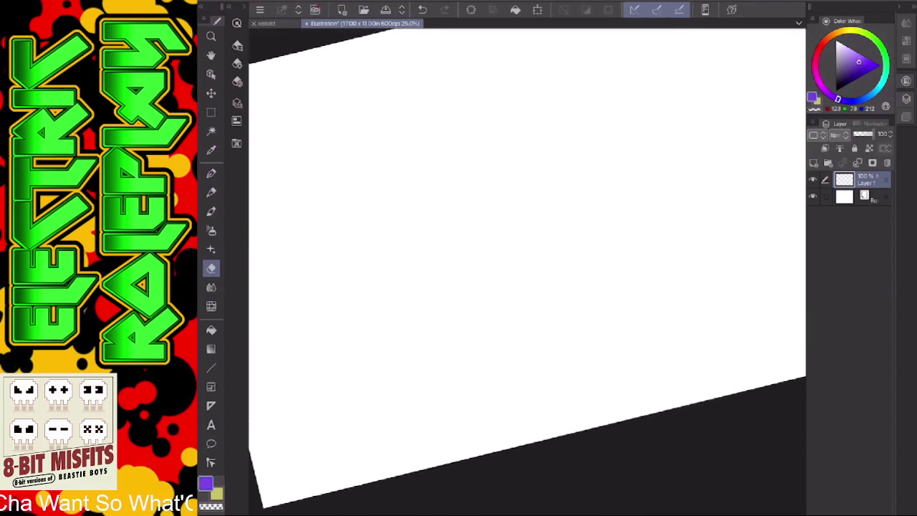
{"action": "key", "text": "ctrl+minus"}
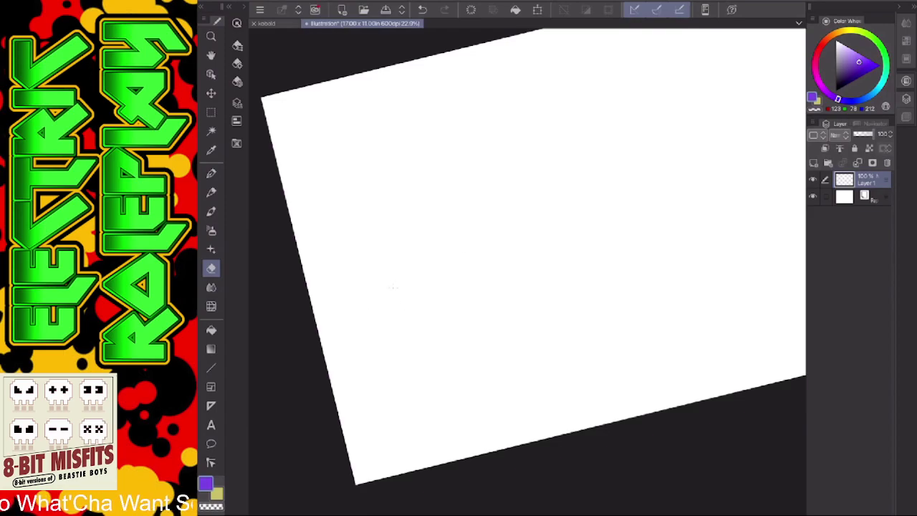
{"action": "key", "text": "p"}
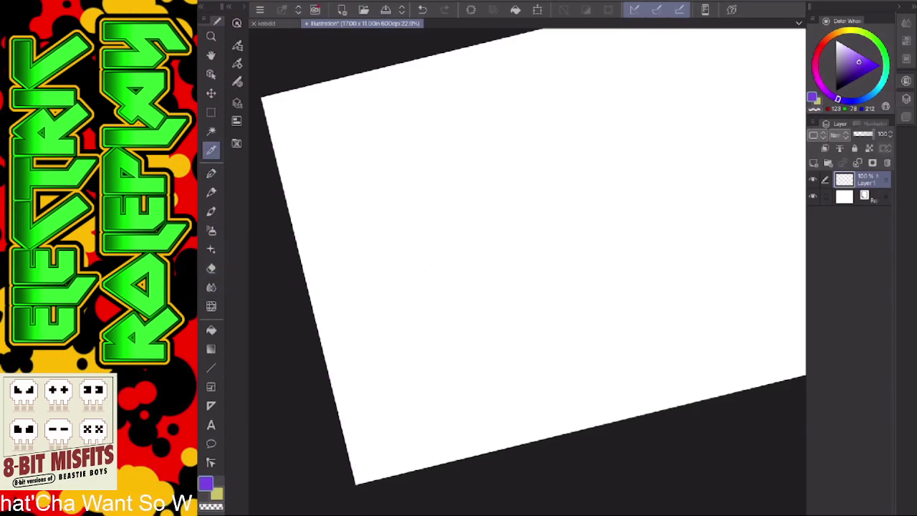
{"action": "mouse_move", "coordinate": [403, 321]}
{"action": "left_mouse_down"}
{"action": "mouse_move", "coordinate": [380, 312]}
{"action": "mouse_move", "coordinate": [415, 345]}
{"action": "mouse_move", "coordinate": [392, 330]}
{"action": "left_mouse_up"}
{"action": "mouse_move", "coordinate": [373, 294]}
{"action": "left_mouse_down"}
{"action": "mouse_move", "coordinate": [453, 254]}
{"action": "mouse_move", "coordinate": [434, 277]}
{"action": "mouse_move", "coordinate": [445, 273]}
{"action": "mouse_move", "coordinate": [423, 320]}
{"action": "mouse_move", "coordinate": [404, 331]}
{"action": "left_mouse_up"}
{"action": "left_click_drag", "start_coordinate": [366, 257], "coordinate": [375, 297]}
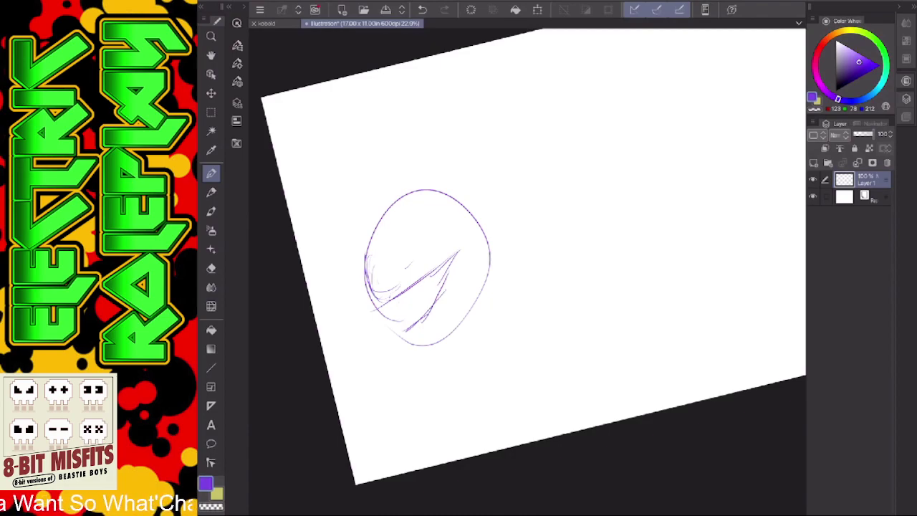
Reinforce the circle's left contour, extend it up into a slanted line, and sketch the jagged mouth and wavy lower jaw line.
{"action": "mouse_move", "coordinate": [379, 308]}
{"action": "left_mouse_down"}
{"action": "mouse_move", "coordinate": [368, 285]}
{"action": "mouse_move", "coordinate": [380, 249]}
{"action": "left_mouse_up"}
{"action": "mouse_move", "coordinate": [368, 281]}
{"action": "left_mouse_down"}
{"action": "mouse_move", "coordinate": [390, 212]}
{"action": "mouse_move", "coordinate": [484, 132]}
{"action": "left_mouse_up"}
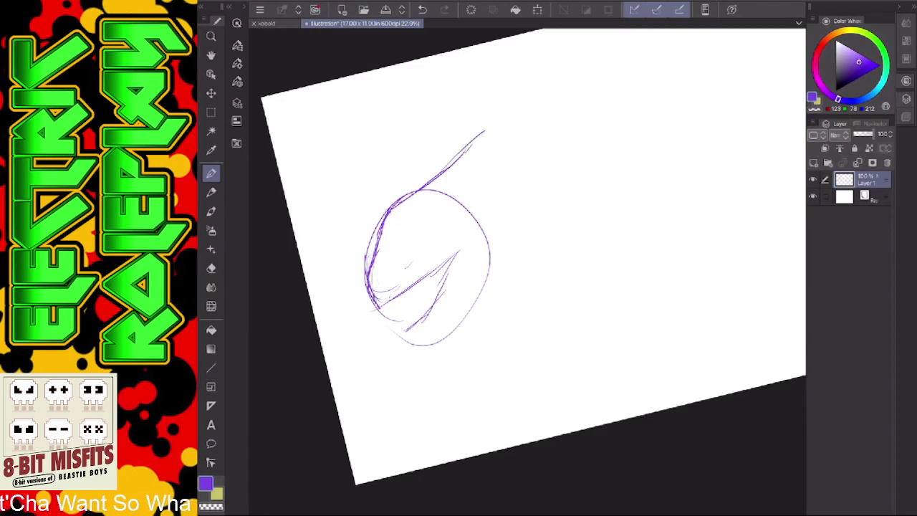
{"action": "mouse_move", "coordinate": [380, 309]}
{"action": "left_mouse_down"}
{"action": "mouse_move", "coordinate": [470, 260]}
{"action": "mouse_move", "coordinate": [407, 333]}
{"action": "mouse_move", "coordinate": [437, 355]}
{"action": "mouse_move", "coordinate": [451, 342]}
{"action": "mouse_move", "coordinate": [505, 334]}
{"action": "mouse_move", "coordinate": [523, 312]}
{"action": "left_mouse_up"}
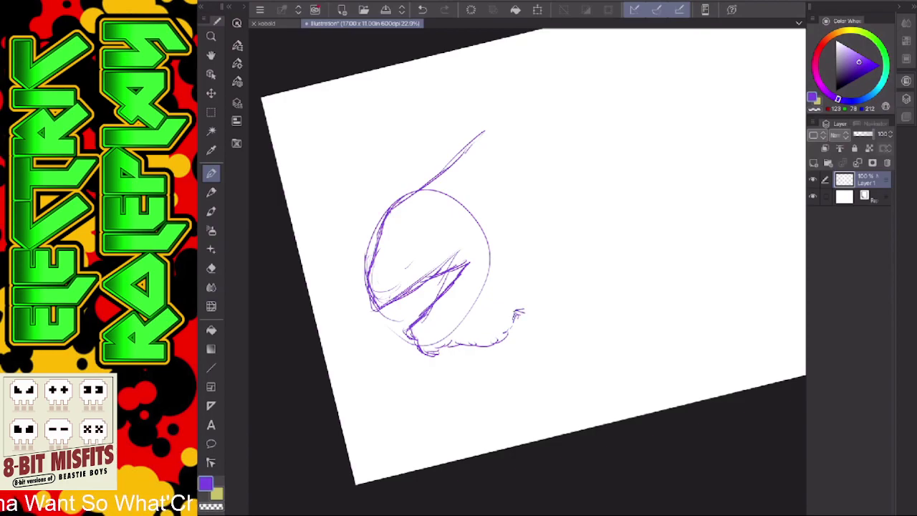
Sketch a smaller circle beside the large one, with lines descending from both sides and angled strokes toward the jaw line.
{"action": "mouse_move", "coordinate": [537, 257]}
{"action": "left_mouse_down"}
{"action": "mouse_move", "coordinate": [533, 187]}
{"action": "mouse_move", "coordinate": [521, 180]}
{"action": "left_mouse_up"}
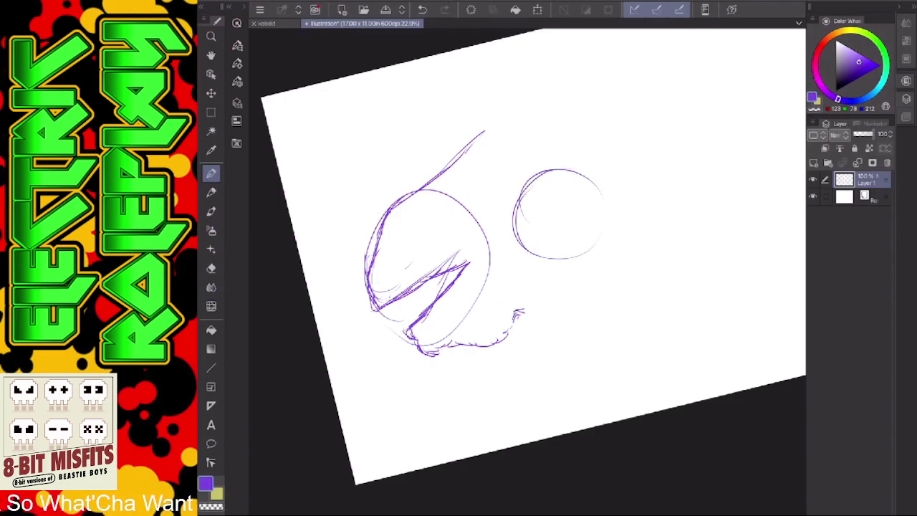
{"action": "left_click_drag", "start_coordinate": [519, 247], "coordinate": [566, 292]}
{"action": "left_click_drag", "start_coordinate": [595, 197], "coordinate": [619, 268]}
{"action": "left_click_drag", "start_coordinate": [558, 288], "coordinate": [511, 350]}
{"action": "scroll", "coordinate": [576, 298], "scroll_direction": "down", "scroll_amount": 2}
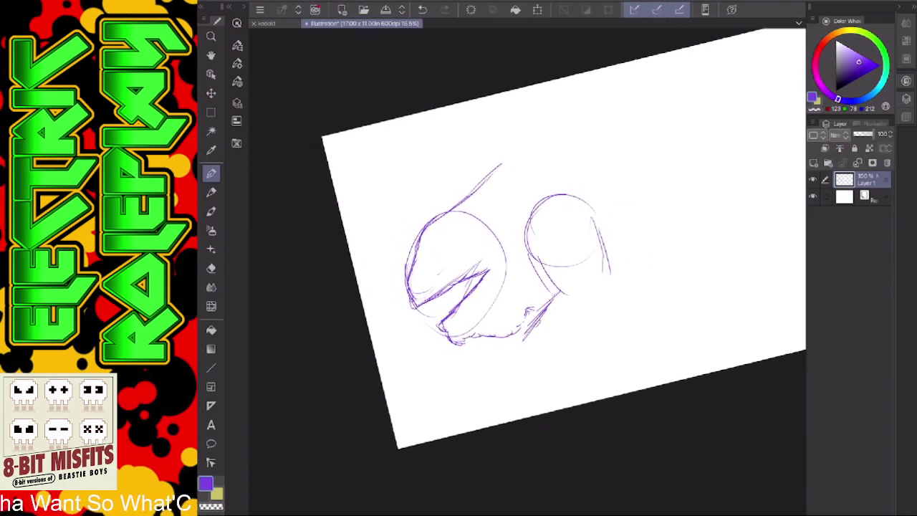
Transform the whole sketch, scaling it down slightly and repositioning it on the canvas.
{"action": "left_click", "coordinate": [260, 7]}
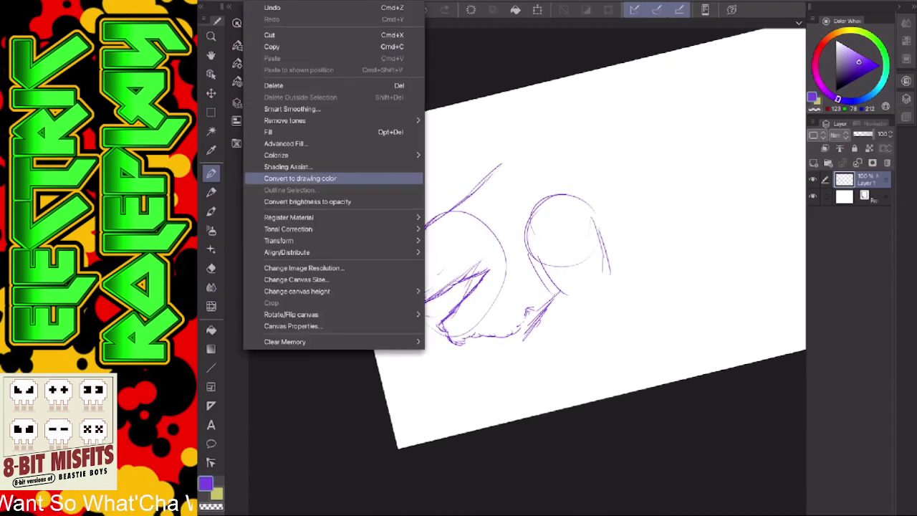
{"action": "mouse_move", "coordinate": [301, 229]}
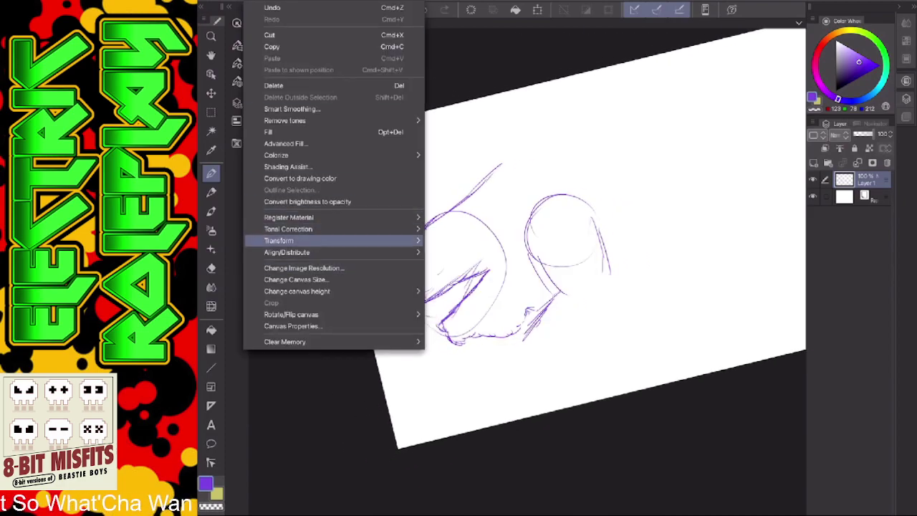
{"action": "left_click", "coordinate": [462, 242]}
{"action": "left_click_drag", "start_coordinate": [620, 313], "coordinate": [581, 293]}
{"action": "left_click_drag", "start_coordinate": [532, 257], "coordinate": [561, 270]}
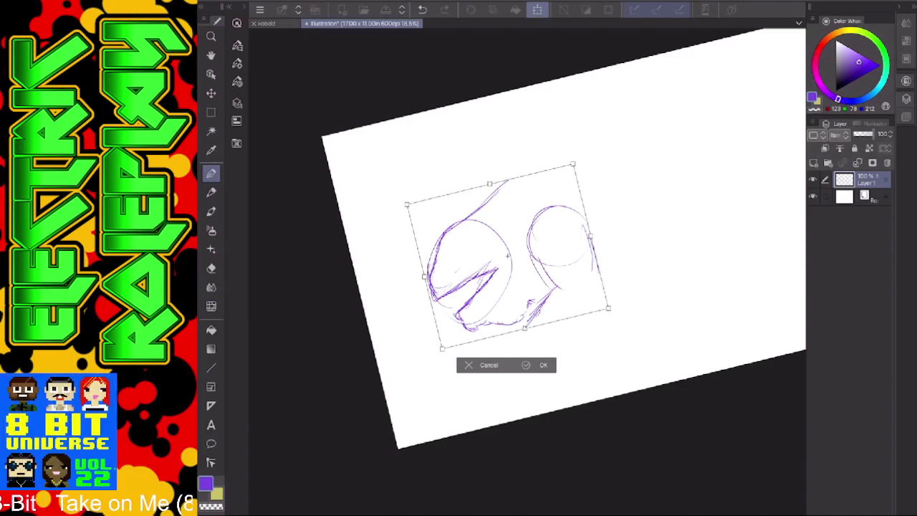
{"action": "key", "text": "Return"}
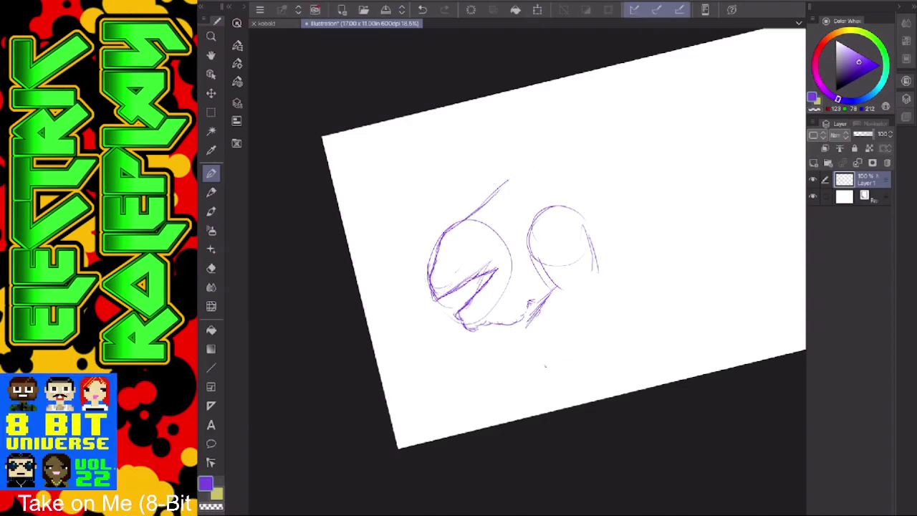
{"action": "scroll", "coordinate": [480, 389], "scroll_direction": "up", "scroll_amount": 5}
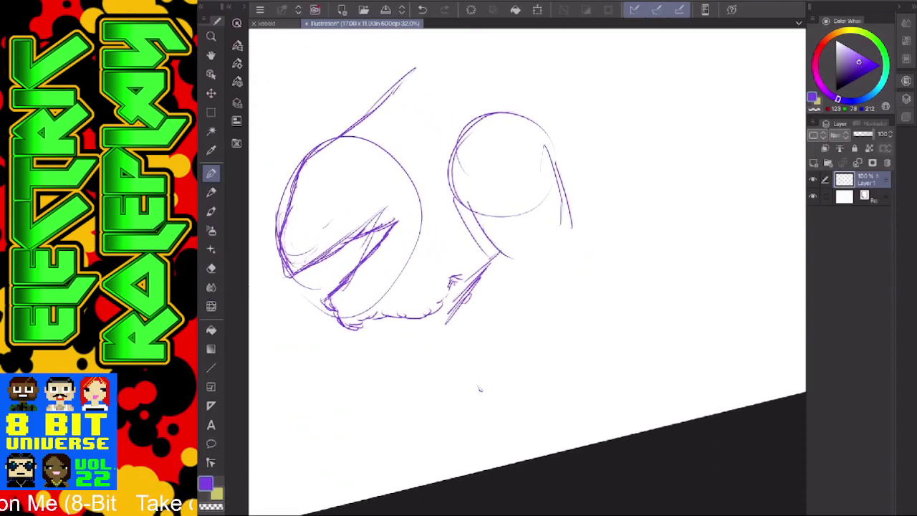
Sketch the bent front forearm below the smaller circle, with a rounded elbow and an underside line running back toward the wrist.
{"action": "left_click_drag", "start_coordinate": [500, 256], "coordinate": [457, 318]}
{"action": "mouse_move", "coordinate": [507, 253]}
{"action": "left_mouse_down"}
{"action": "mouse_move", "coordinate": [481, 278]}
{"action": "mouse_move", "coordinate": [548, 236]}
{"action": "left_mouse_up"}
{"action": "left_click_drag", "start_coordinate": [532, 242], "coordinate": [558, 240]}
{"action": "left_click_drag", "start_coordinate": [553, 237], "coordinate": [576, 264]}
{"action": "mouse_move", "coordinate": [566, 221]}
{"action": "left_mouse_down"}
{"action": "mouse_move", "coordinate": [578, 285]}
{"action": "mouse_move", "coordinate": [498, 332]}
{"action": "left_mouse_up"}
Sketch the splayed clawed toes of the front foot and a small rounded bump behind the wrist near the jaw line.
{"action": "mouse_move", "coordinate": [467, 292]}
{"action": "left_mouse_down"}
{"action": "mouse_move", "coordinate": [418, 321]}
{"action": "mouse_move", "coordinate": [406, 346]}
{"action": "mouse_move", "coordinate": [422, 361]}
{"action": "mouse_move", "coordinate": [430, 335]}
{"action": "mouse_move", "coordinate": [417, 369]}
{"action": "left_mouse_up"}
{"action": "mouse_move", "coordinate": [457, 327]}
{"action": "left_mouse_down"}
{"action": "mouse_move", "coordinate": [434, 372]}
{"action": "mouse_move", "coordinate": [459, 374]}
{"action": "left_mouse_up"}
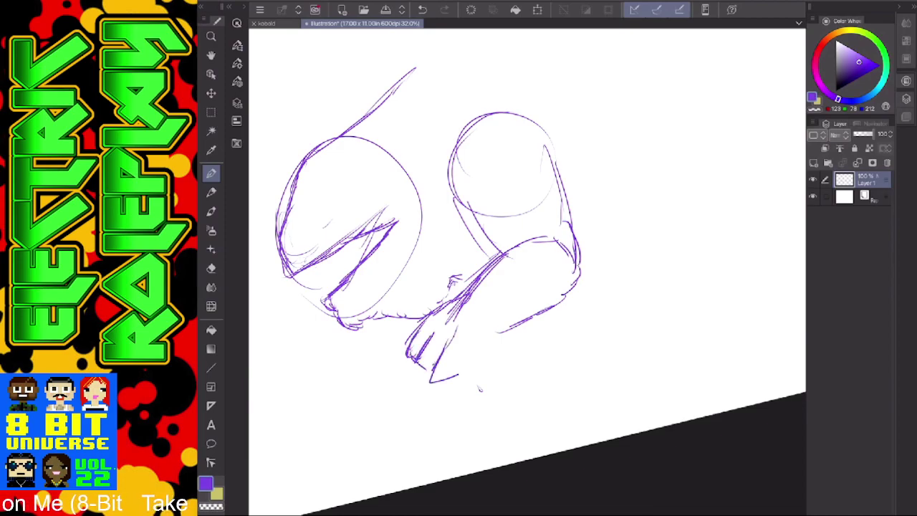
{"action": "mouse_move", "coordinate": [473, 338]}
{"action": "left_mouse_down"}
{"action": "mouse_move", "coordinate": [467, 368]}
{"action": "mouse_move", "coordinate": [477, 386]}
{"action": "mouse_move", "coordinate": [512, 323]}
{"action": "left_mouse_up"}
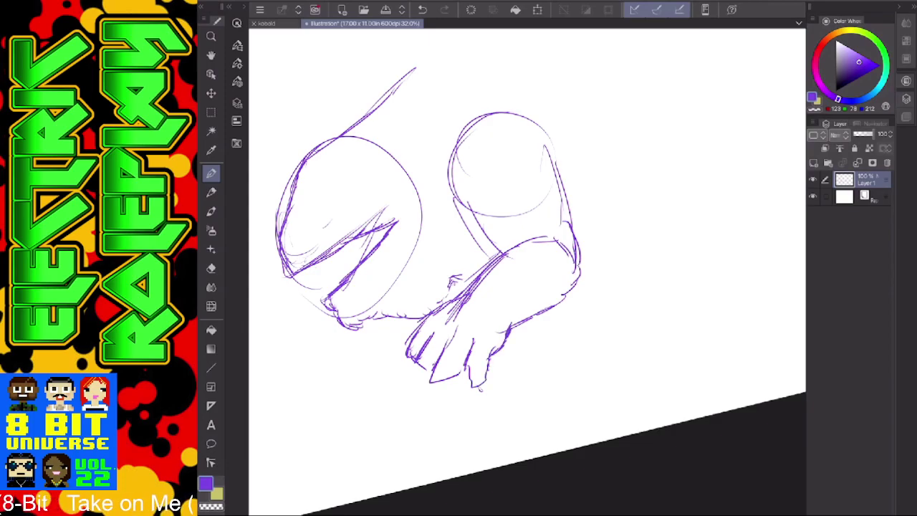
{"action": "left_click_drag", "start_coordinate": [410, 314], "coordinate": [477, 260]}
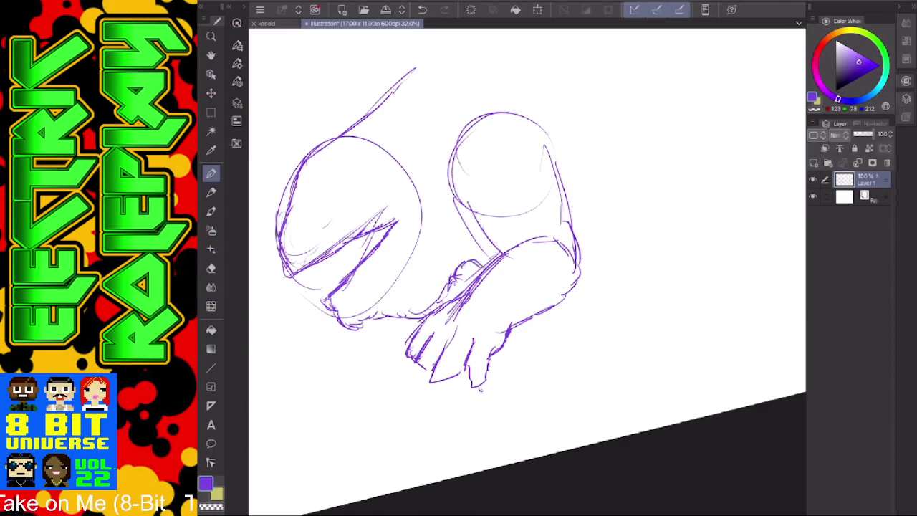
Sketch a middle leg behind the front one, with a large oval upper leg, a small knee circle and tapering lower-leg lines.
{"action": "scroll", "coordinate": [525, 369], "scroll_direction": "down", "scroll_amount": 3}
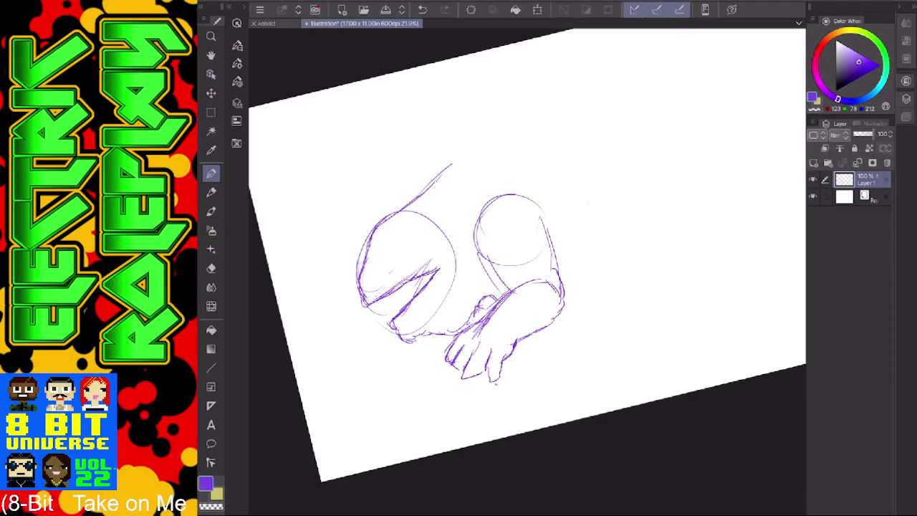
{"action": "mouse_move", "coordinate": [566, 237]}
{"action": "left_mouse_down"}
{"action": "mouse_move", "coordinate": [583, 171]}
{"action": "mouse_move", "coordinate": [618, 193]}
{"action": "mouse_move", "coordinate": [568, 174]}
{"action": "mouse_move", "coordinate": [620, 182]}
{"action": "left_mouse_up"}
{"action": "left_click_drag", "start_coordinate": [557, 196], "coordinate": [568, 256]}
{"action": "mouse_move", "coordinate": [559, 219]}
{"action": "left_mouse_down"}
{"action": "mouse_move", "coordinate": [591, 272]}
{"action": "mouse_move", "coordinate": [584, 277]}
{"action": "left_mouse_up"}
{"action": "left_click_drag", "start_coordinate": [619, 204], "coordinate": [621, 226]}
{"action": "left_click_drag", "start_coordinate": [611, 172], "coordinate": [641, 253]}
{"action": "mouse_move", "coordinate": [559, 208]}
{"action": "left_mouse_down"}
{"action": "mouse_move", "coordinate": [600, 272]}
{"action": "mouse_move", "coordinate": [595, 290]}
{"action": "left_mouse_up"}
{"action": "mouse_move", "coordinate": [636, 260]}
{"action": "left_mouse_down"}
{"action": "mouse_move", "coordinate": [601, 280]}
{"action": "mouse_move", "coordinate": [596, 273]}
{"action": "mouse_move", "coordinate": [641, 265]}
{"action": "mouse_move", "coordinate": [650, 279]}
{"action": "mouse_move", "coordinate": [655, 269]}
{"action": "mouse_move", "coordinate": [671, 310]}
{"action": "left_mouse_up"}
{"action": "left_click_drag", "start_coordinate": [597, 284], "coordinate": [642, 327]}
{"action": "mouse_move", "coordinate": [589, 279]}
{"action": "left_mouse_down"}
{"action": "mouse_move", "coordinate": [625, 330]}
{"action": "mouse_move", "coordinate": [633, 325]}
{"action": "mouse_move", "coordinate": [597, 362]}
{"action": "mouse_move", "coordinate": [641, 341]}
{"action": "mouse_move", "coordinate": [649, 347]}
{"action": "left_mouse_up"}
Sketch the rounded toes of the middle leg's foot and add a circle with a smaller inner curve for the rear hip.
{"action": "scroll", "coordinate": [527, 258], "scroll_direction": "down", "scroll_amount": 4}
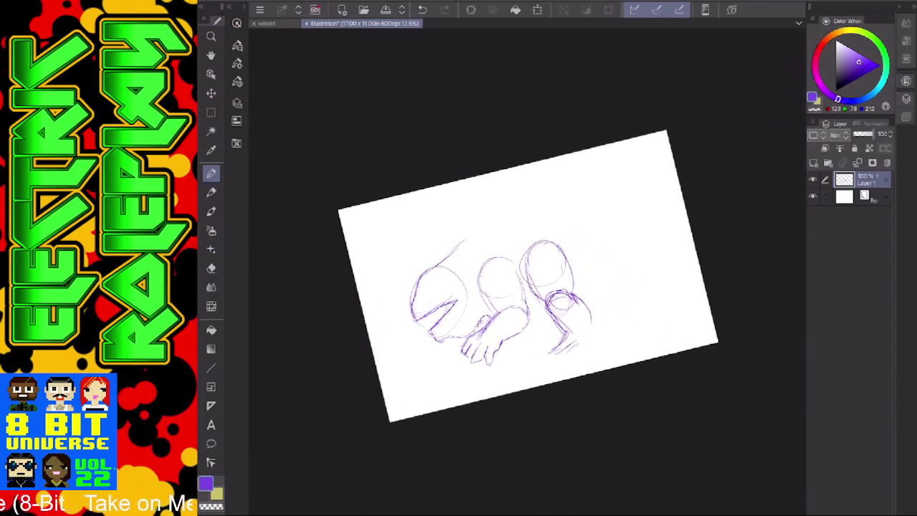
{"action": "scroll", "coordinate": [527, 257], "scroll_direction": "up", "scroll_amount": 3}
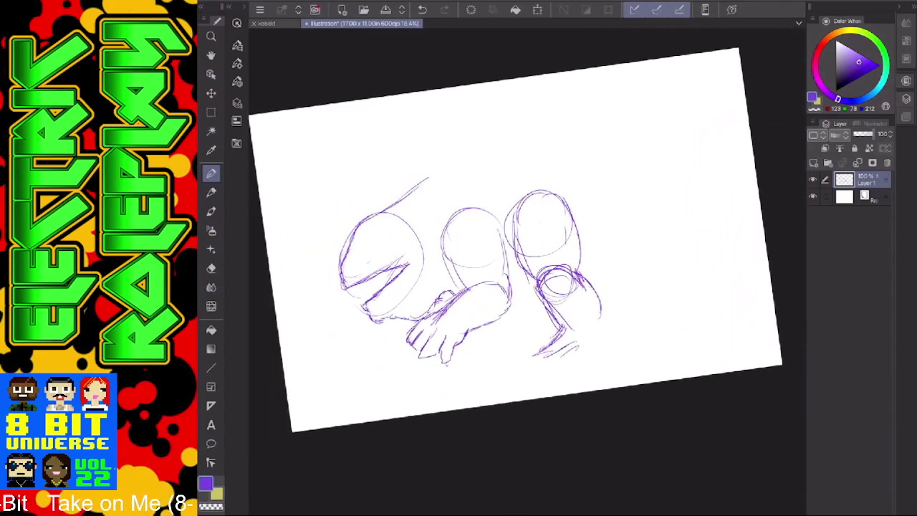
{"action": "mouse_move", "coordinate": [556, 328]}
{"action": "left_mouse_down"}
{"action": "mouse_move", "coordinate": [550, 343]}
{"action": "mouse_move", "coordinate": [563, 350]}
{"action": "mouse_move", "coordinate": [560, 364]}
{"action": "mouse_move", "coordinate": [596, 363]}
{"action": "mouse_move", "coordinate": [615, 346]}
{"action": "left_mouse_up"}
{"action": "left_click_drag", "start_coordinate": [614, 347], "coordinate": [603, 352]}
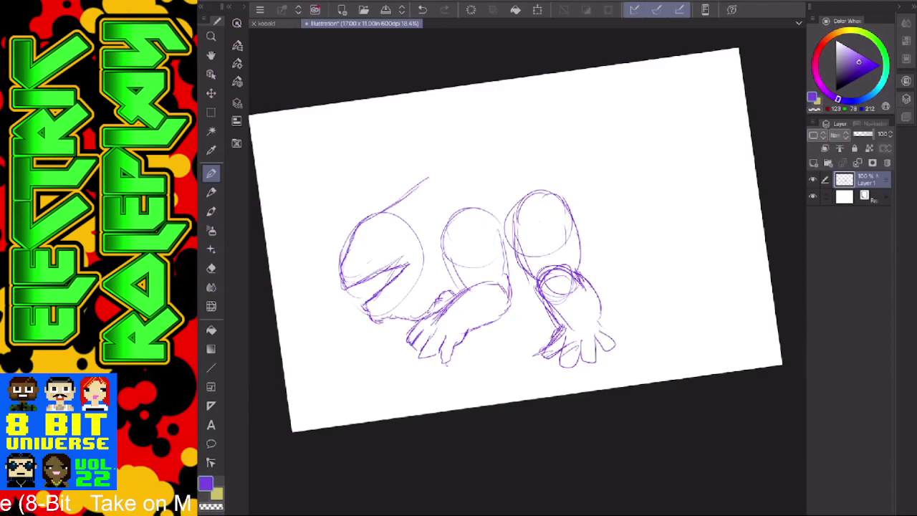
{"action": "mouse_move", "coordinate": [589, 218]}
{"action": "left_mouse_down"}
{"action": "mouse_move", "coordinate": [620, 179]}
{"action": "mouse_move", "coordinate": [582, 214]}
{"action": "mouse_move", "coordinate": [595, 188]}
{"action": "left_mouse_up"}
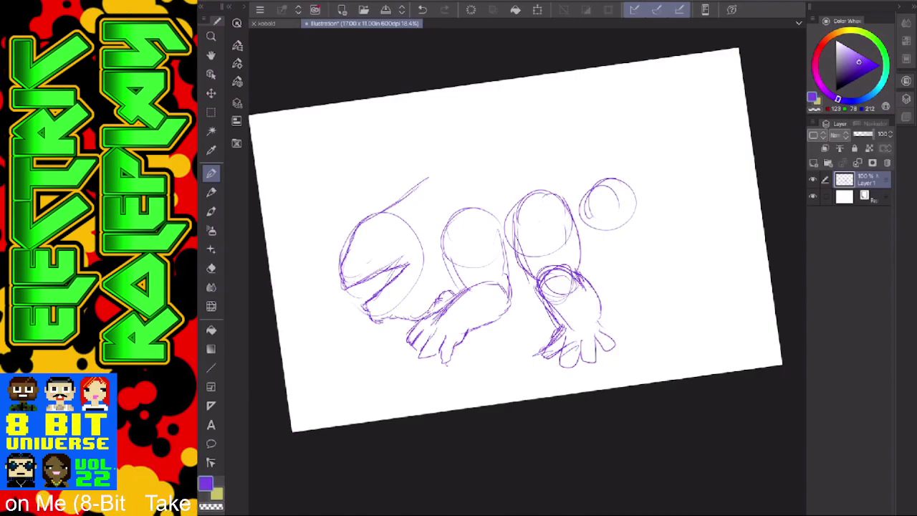
Erase parts of the middle leg's upper contour lines to lighten them.
{"action": "scroll", "coordinate": [528, 250], "scroll_direction": "up", "scroll_amount": 1}
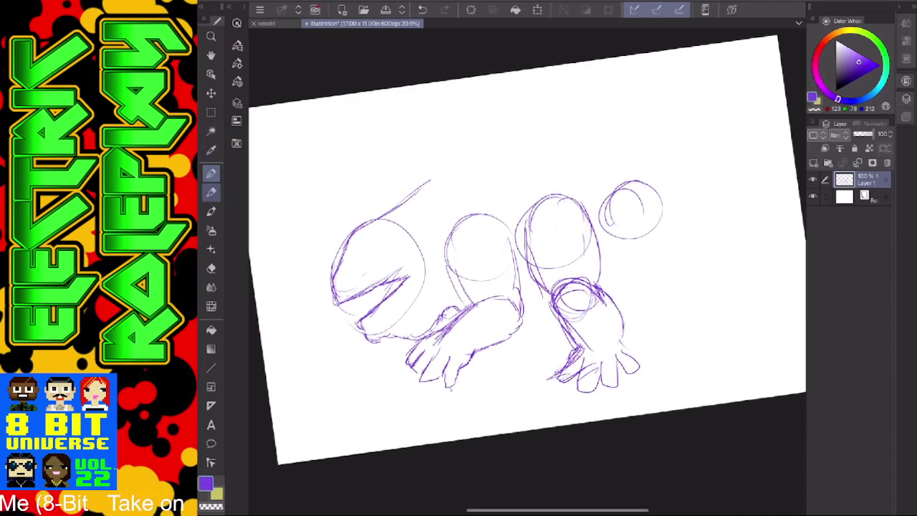
{"action": "left_click", "coordinate": [210, 269]}
{"action": "mouse_move", "coordinate": [537, 203]}
{"action": "left_mouse_down"}
{"action": "mouse_move", "coordinate": [525, 236]}
{"action": "mouse_move", "coordinate": [537, 288]}
{"action": "mouse_move", "coordinate": [534, 280]}
{"action": "left_mouse_up"}
{"action": "left_click_drag", "start_coordinate": [584, 205], "coordinate": [590, 230]}
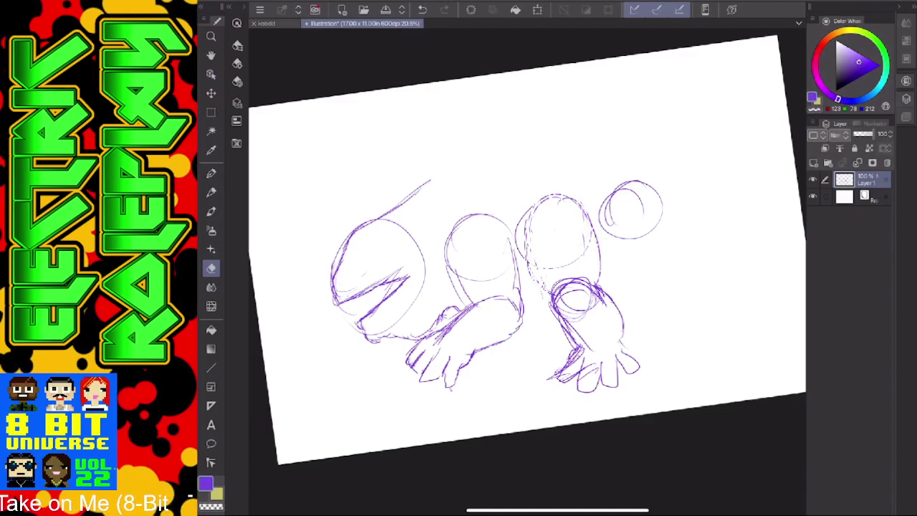
Select the middle leg's lower part and foot with a rectangular selection, move it slightly toward the front leg, and deselect.
{"action": "key", "text": "m"}
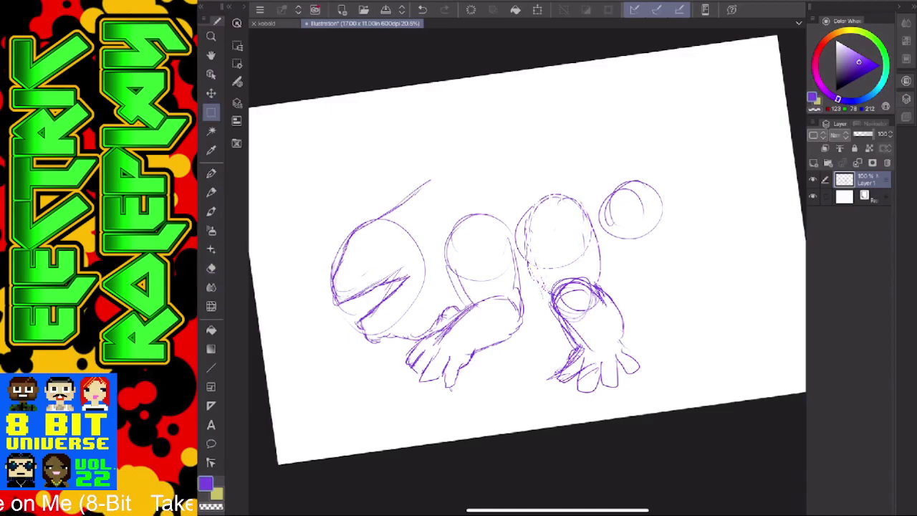
{"action": "mouse_move", "coordinate": [659, 258]}
{"action": "left_mouse_down"}
{"action": "mouse_move", "coordinate": [629, 350]}
{"action": "mouse_move", "coordinate": [563, 399]}
{"action": "mouse_move", "coordinate": [543, 390]}
{"action": "left_mouse_up"}
{"action": "left_click", "coordinate": [212, 93]}
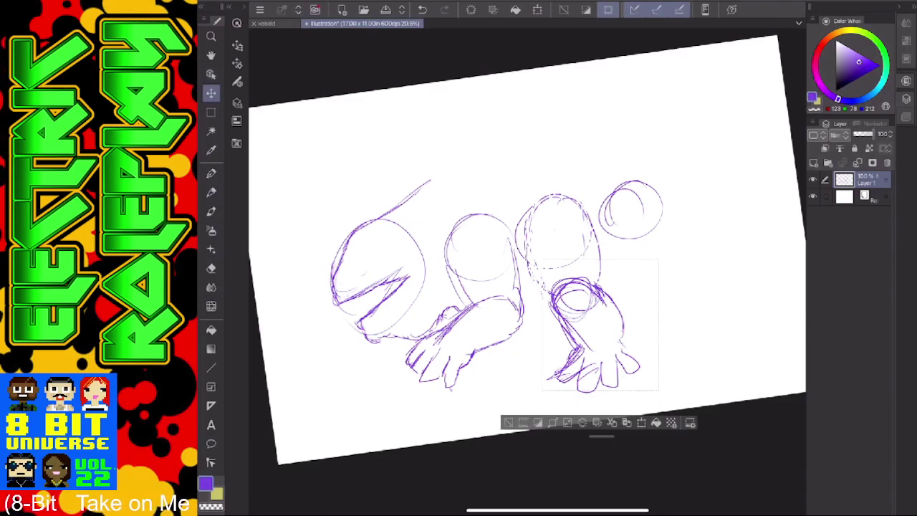
{"action": "left_click_drag", "start_coordinate": [731, 283], "coordinate": [729, 284]}
{"action": "left_click_drag", "start_coordinate": [595, 326], "coordinate": [583, 322]}
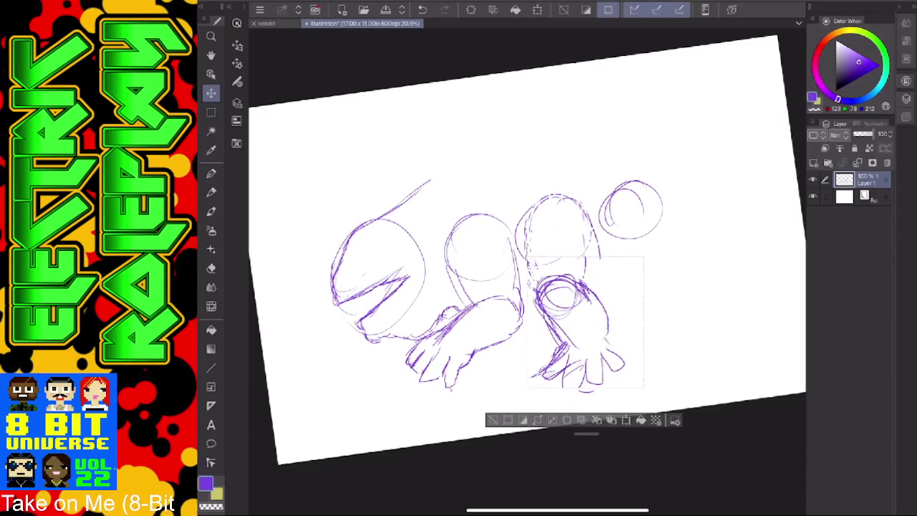
{"action": "key", "text": "ctrl+space"}
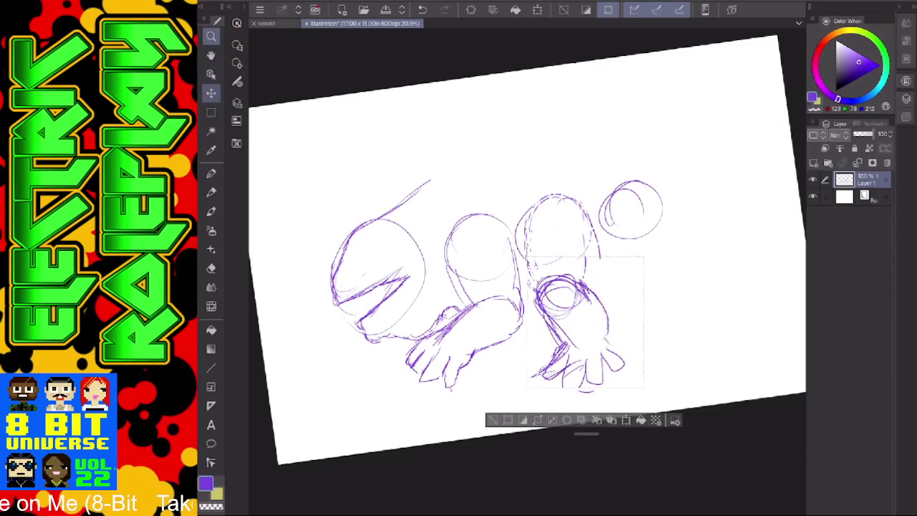
{"action": "key", "text": "p"}
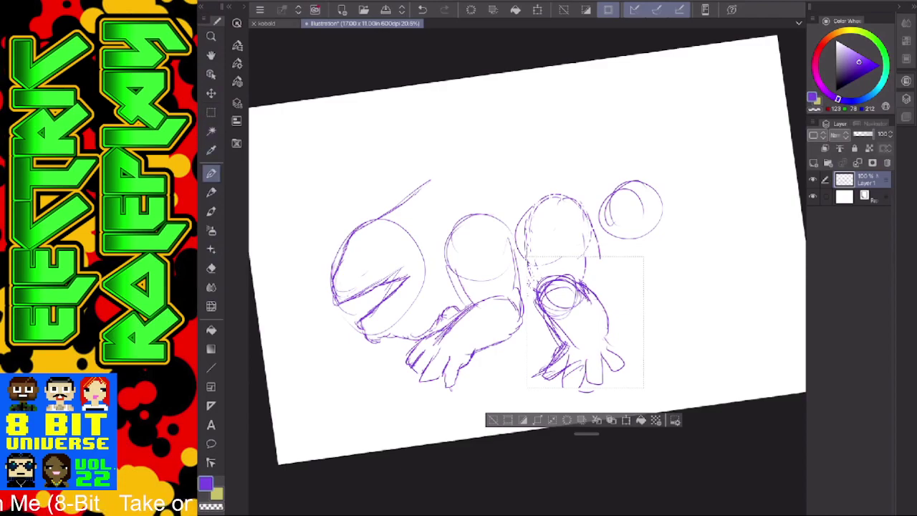
{"action": "key", "text": "m"}
{"action": "left_click", "coordinate": [366, 1]}
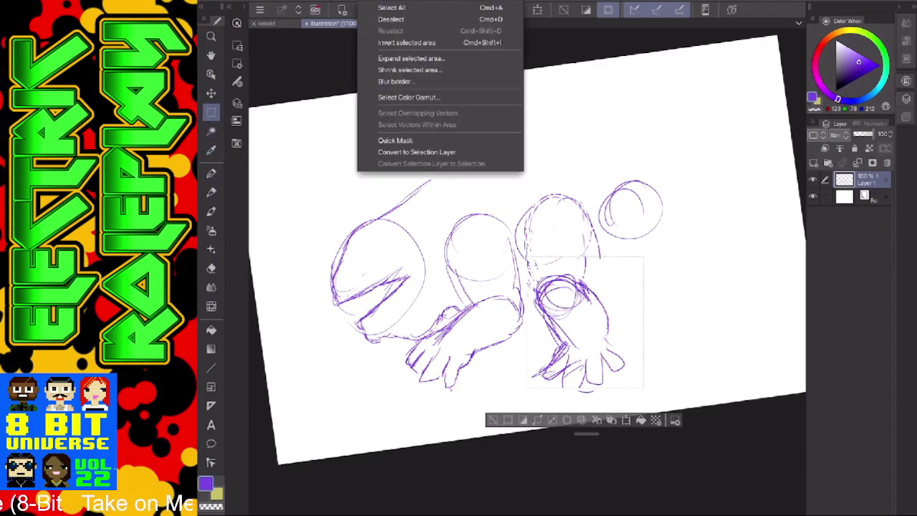
{"action": "left_click", "coordinate": [391, 20]}
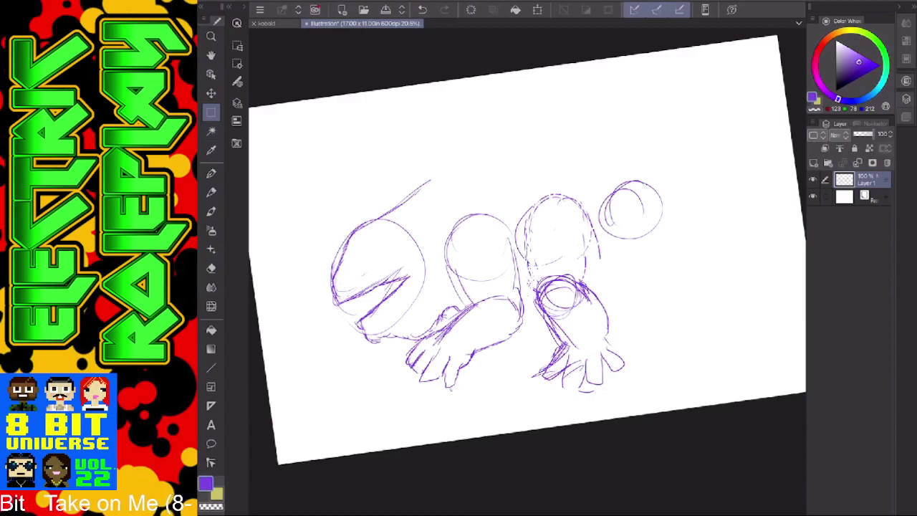
Redraw the middle leg's upper contour with the pen, connecting the large oval to the shifted knee.
{"action": "left_click", "coordinate": [210, 173]}
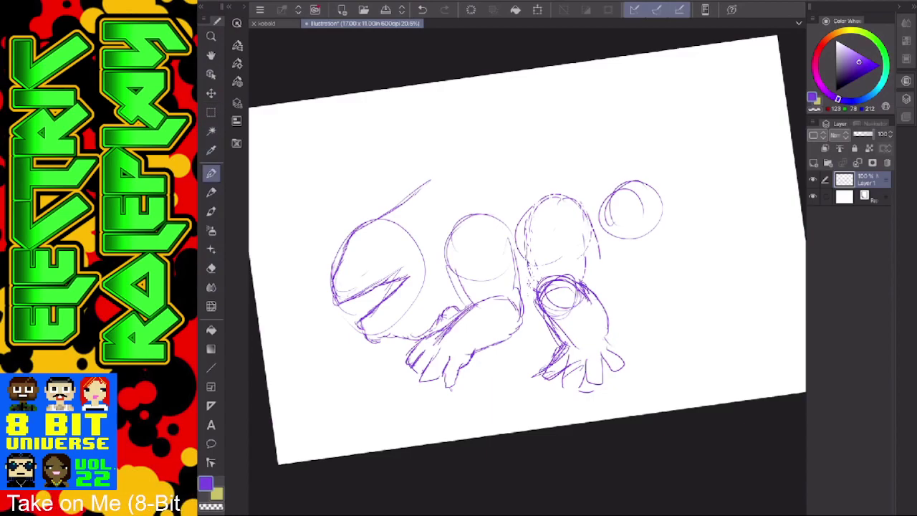
{"action": "mouse_move", "coordinate": [532, 238]}
{"action": "left_mouse_down"}
{"action": "mouse_move", "coordinate": [535, 295]}
{"action": "mouse_move", "coordinate": [530, 212]}
{"action": "left_mouse_up"}
{"action": "mouse_move", "coordinate": [530, 254]}
{"action": "left_mouse_down"}
{"action": "mouse_move", "coordinate": [553, 199]}
{"action": "mouse_move", "coordinate": [584, 206]}
{"action": "mouse_move", "coordinate": [594, 253]}
{"action": "mouse_move", "coordinate": [527, 252]}
{"action": "mouse_move", "coordinate": [569, 259]}
{"action": "mouse_move", "coordinate": [582, 281]}
{"action": "left_mouse_up"}
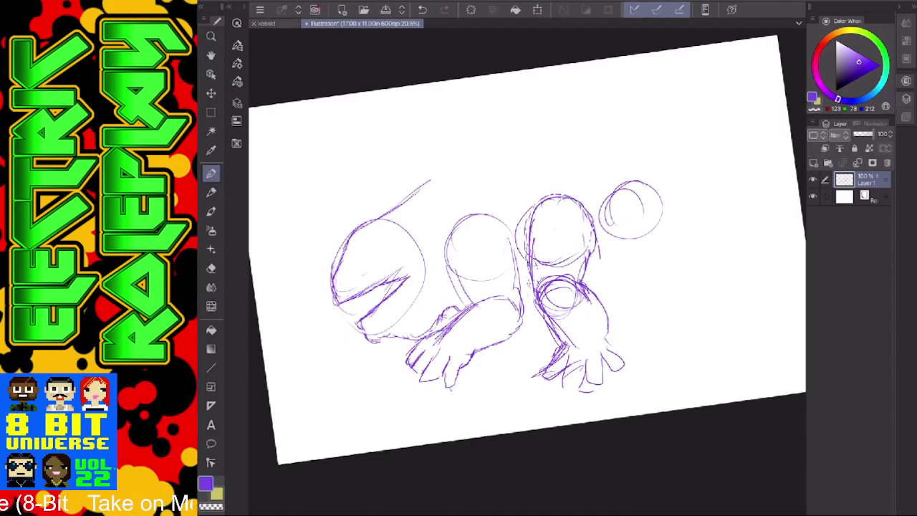
Sketch the rear leg around the hip circle, with a rounded thigh, a bent lower leg and a foot with splayed toes.
{"action": "mouse_move", "coordinate": [596, 217]}
{"action": "left_mouse_down"}
{"action": "mouse_move", "coordinate": [601, 194]}
{"action": "mouse_move", "coordinate": [649, 190]}
{"action": "mouse_move", "coordinate": [660, 236]}
{"action": "mouse_move", "coordinate": [650, 190]}
{"action": "left_mouse_up"}
{"action": "mouse_move", "coordinate": [655, 229]}
{"action": "left_mouse_down"}
{"action": "mouse_move", "coordinate": [606, 195]}
{"action": "mouse_move", "coordinate": [600, 227]}
{"action": "mouse_move", "coordinate": [651, 278]}
{"action": "left_mouse_up"}
{"action": "left_click_drag", "start_coordinate": [622, 242], "coordinate": [643, 274]}
{"action": "left_click_drag", "start_coordinate": [654, 199], "coordinate": [687, 248]}
{"action": "mouse_move", "coordinate": [670, 217]}
{"action": "left_mouse_down"}
{"action": "mouse_move", "coordinate": [689, 267]}
{"action": "mouse_move", "coordinate": [659, 310]}
{"action": "mouse_move", "coordinate": [677, 324]}
{"action": "left_mouse_up"}
{"action": "mouse_move", "coordinate": [686, 266]}
{"action": "left_mouse_down"}
{"action": "mouse_move", "coordinate": [714, 291]}
{"action": "mouse_move", "coordinate": [716, 312]}
{"action": "mouse_move", "coordinate": [646, 349]}
{"action": "mouse_move", "coordinate": [686, 360]}
{"action": "left_mouse_up"}
{"action": "mouse_move", "coordinate": [695, 328]}
{"action": "left_mouse_down"}
{"action": "mouse_move", "coordinate": [701, 355]}
{"action": "mouse_move", "coordinate": [717, 353]}
{"action": "left_mouse_up"}
{"action": "left_click_drag", "start_coordinate": [715, 308], "coordinate": [730, 341]}
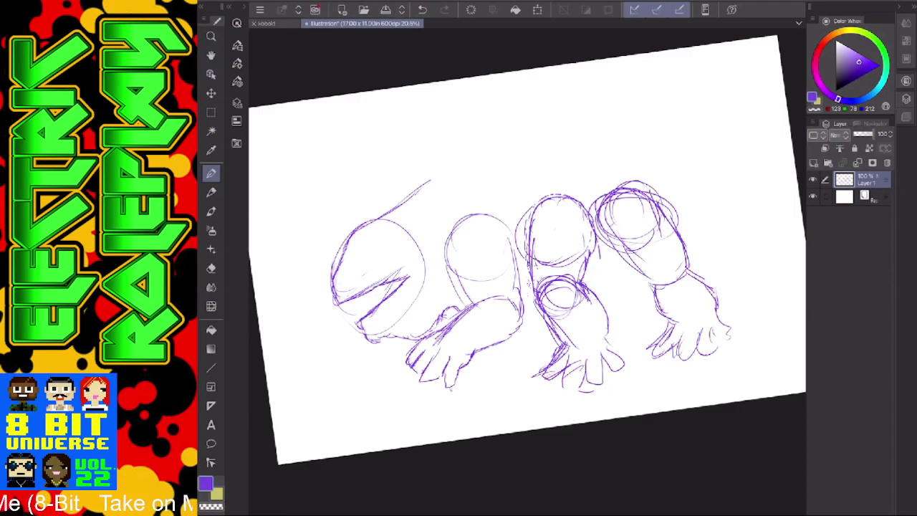
Sketch the belly line between the front, middle and rear legs.
{"action": "mouse_move", "coordinate": [512, 334]}
{"action": "left_mouse_down"}
{"action": "mouse_move", "coordinate": [541, 341]}
{"action": "mouse_move", "coordinate": [548, 332]}
{"action": "left_mouse_up"}
{"action": "left_click_drag", "start_coordinate": [505, 334], "coordinate": [549, 332]}
{"action": "left_click_drag", "start_coordinate": [607, 321], "coordinate": [635, 312]}
{"action": "left_click_drag", "start_coordinate": [622, 317], "coordinate": [657, 301]}
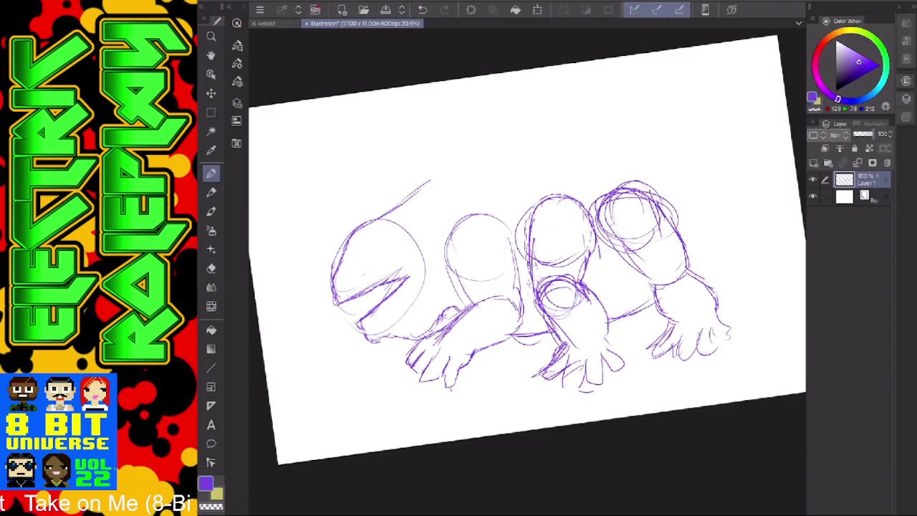
Sketch the far hind leg behind the rear leg, with a curved haunch, a narrow lower leg and a partly hidden foot.
{"action": "left_click_drag", "start_coordinate": [661, 179], "coordinate": [715, 201]}
{"action": "left_click_drag", "start_coordinate": [692, 188], "coordinate": [717, 211]}
{"action": "mouse_move", "coordinate": [671, 180]}
{"action": "left_mouse_down"}
{"action": "mouse_move", "coordinate": [701, 208]}
{"action": "mouse_move", "coordinate": [679, 231]}
{"action": "mouse_move", "coordinate": [688, 246]}
{"action": "left_mouse_up"}
{"action": "mouse_move", "coordinate": [685, 256]}
{"action": "left_mouse_down"}
{"action": "mouse_move", "coordinate": [718, 260]}
{"action": "mouse_move", "coordinate": [721, 246]}
{"action": "left_mouse_up"}
{"action": "left_click_drag", "start_coordinate": [710, 189], "coordinate": [739, 246]}
{"action": "left_click_drag", "start_coordinate": [740, 232], "coordinate": [752, 289]}
{"action": "left_click_drag", "start_coordinate": [714, 255], "coordinate": [723, 285]}
{"action": "left_click_drag", "start_coordinate": [701, 256], "coordinate": [711, 290]}
{"action": "left_click_drag", "start_coordinate": [711, 289], "coordinate": [723, 296]}
{"action": "mouse_move", "coordinate": [713, 290]}
{"action": "left_mouse_down"}
{"action": "mouse_move", "coordinate": [741, 304]}
{"action": "mouse_move", "coordinate": [757, 292]}
{"action": "left_mouse_up"}
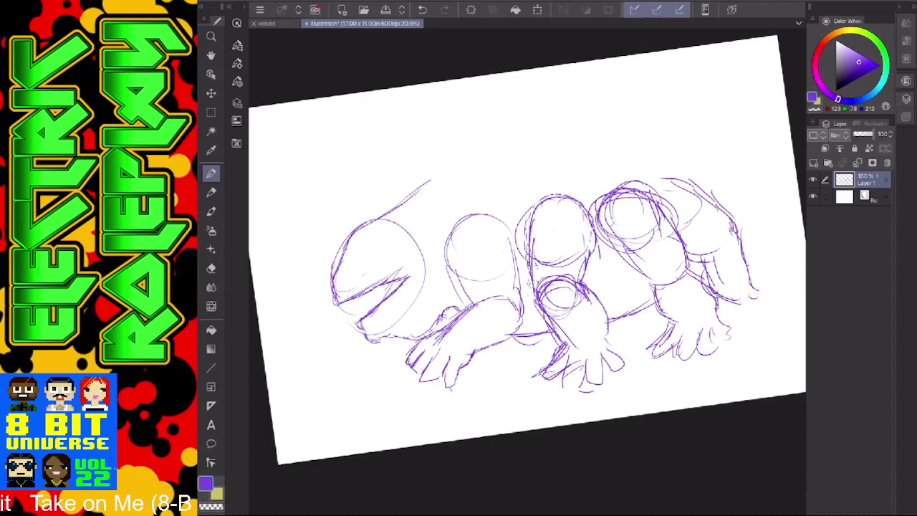
Scale the whole sketch down slightly with the Scale/Rotate transformation, shift it toward the head side, and apply it.
{"action": "left_click", "coordinate": [258, 7]}
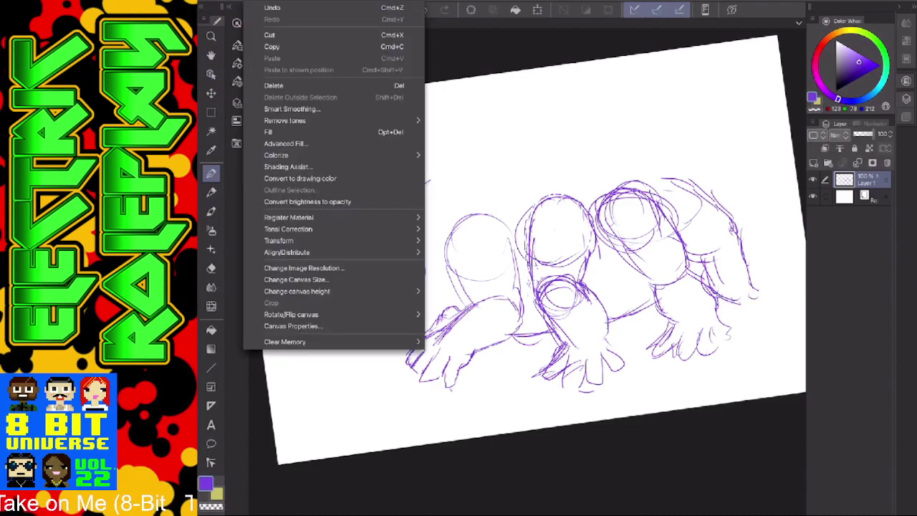
{"action": "mouse_move", "coordinate": [288, 228]}
{"action": "key", "text": "Escape"}
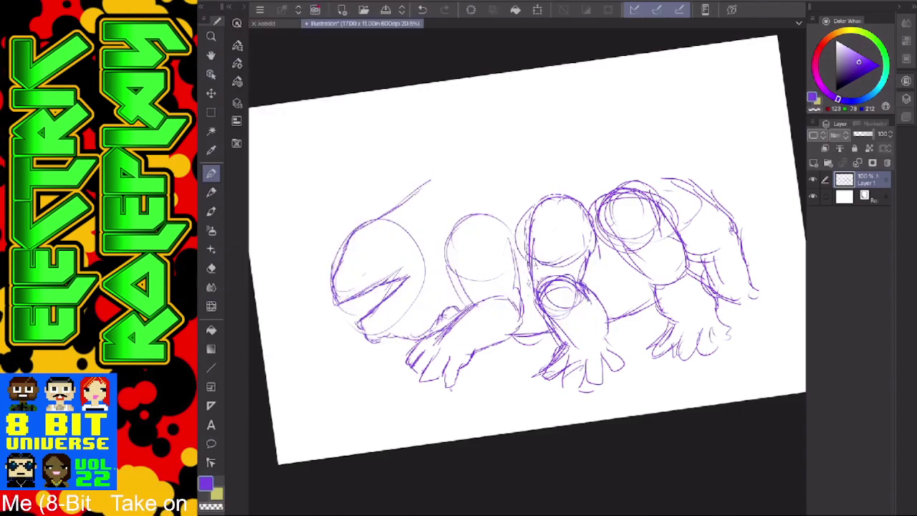
{"action": "left_click", "coordinate": [235, 4]}
{"action": "mouse_move", "coordinate": [286, 206]}
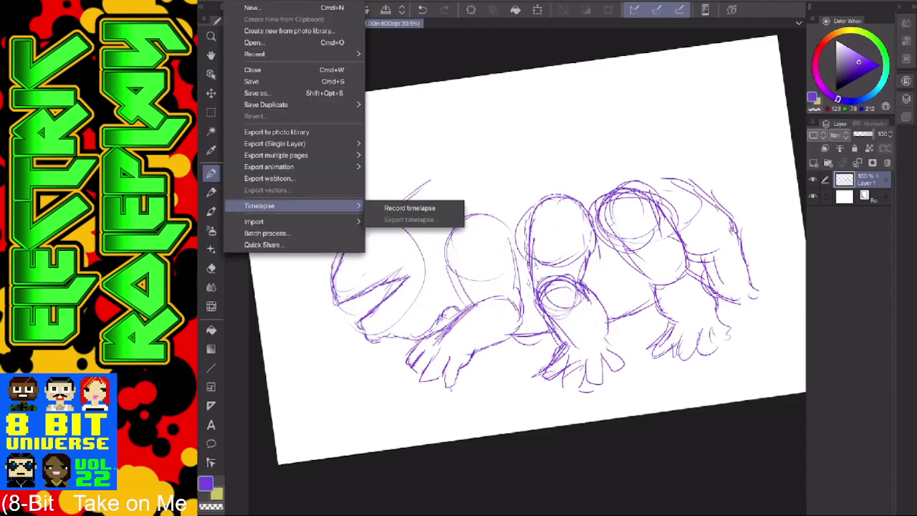
{"action": "left_click", "coordinate": [255, 3]}
{"action": "mouse_move", "coordinate": [286, 241]}
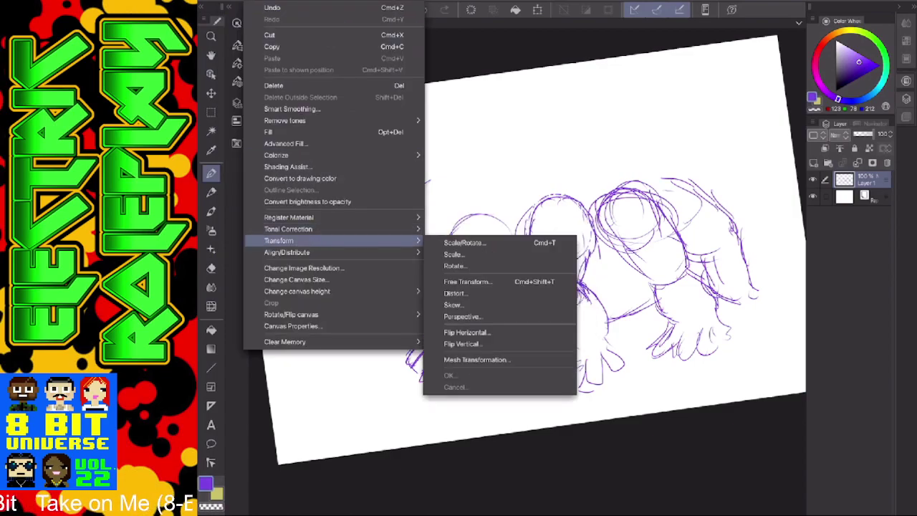
{"action": "left_click", "coordinate": [462, 243]}
{"action": "mouse_move", "coordinate": [737, 141]}
{"action": "left_mouse_down"}
{"action": "mouse_move", "coordinate": [692, 163]}
{"action": "mouse_move", "coordinate": [653, 144]}
{"action": "mouse_move", "coordinate": [658, 129]}
{"action": "mouse_move", "coordinate": [638, 143]}
{"action": "left_mouse_up"}
{"action": "key", "text": "p"}
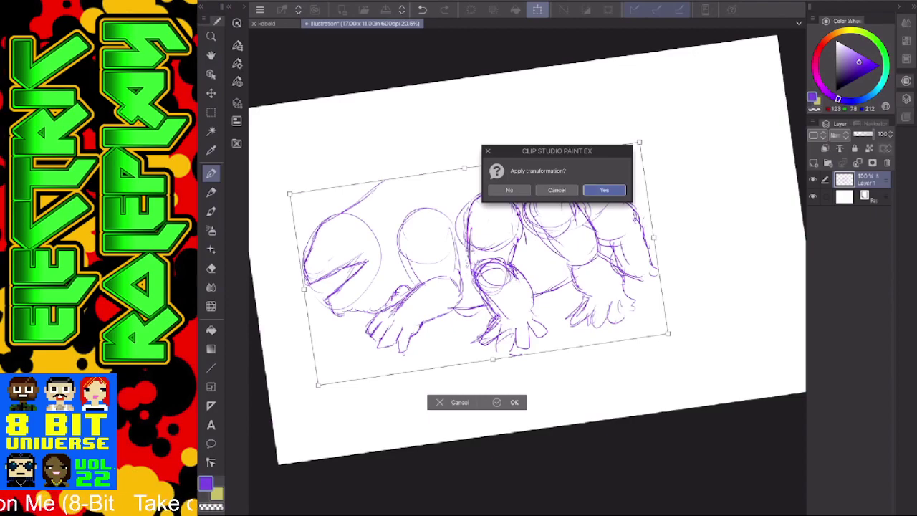
{"action": "left_click", "coordinate": [604, 190]}
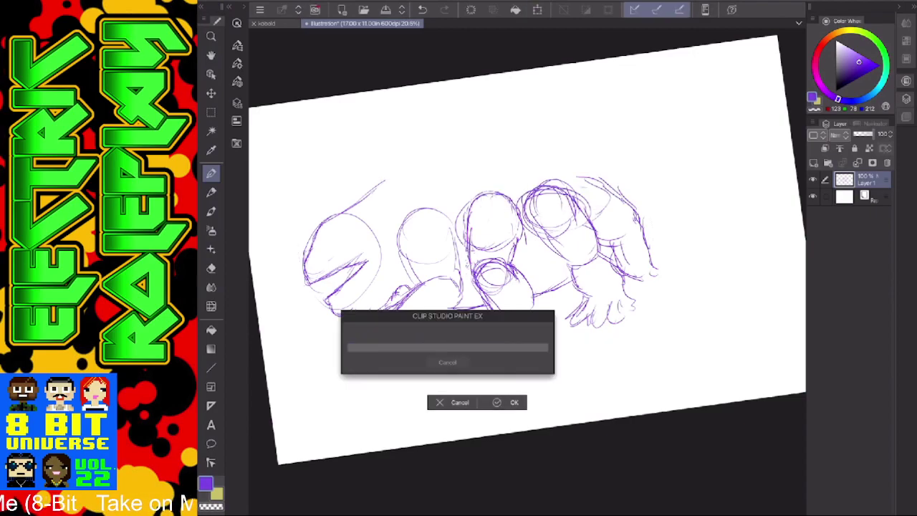
Sketch the arched back line from head to hips and a thick tail curling up and forward over the rump.
{"action": "scroll", "coordinate": [527, 265], "scroll_direction": "up", "scroll_amount": 3}
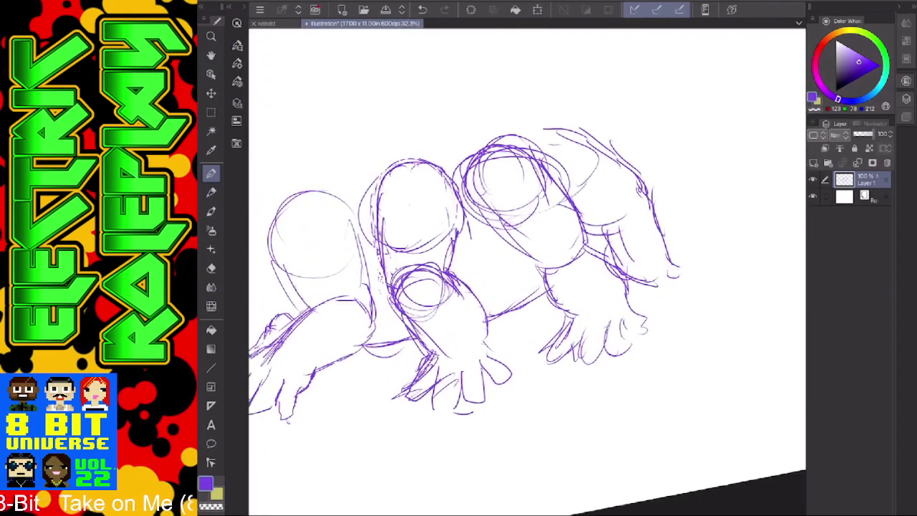
{"action": "scroll", "coordinate": [527, 265], "scroll_direction": "down", "scroll_amount": 3}
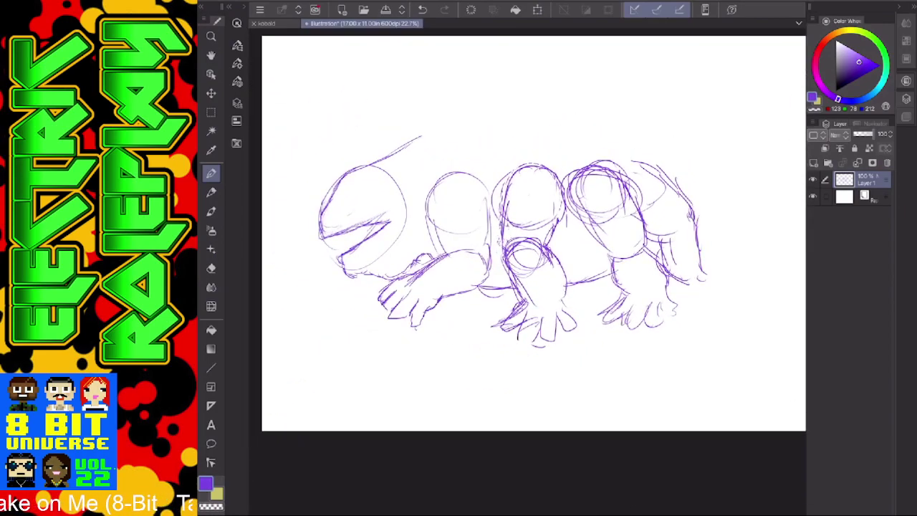
{"action": "mouse_move", "coordinate": [406, 146]}
{"action": "left_mouse_down"}
{"action": "mouse_move", "coordinate": [483, 119]}
{"action": "mouse_move", "coordinate": [512, 125]}
{"action": "left_mouse_up"}
{"action": "mouse_move", "coordinate": [443, 125]}
{"action": "left_mouse_down"}
{"action": "mouse_move", "coordinate": [499, 125]}
{"action": "mouse_move", "coordinate": [635, 159]}
{"action": "mouse_move", "coordinate": [705, 129]}
{"action": "left_mouse_up"}
{"action": "mouse_move", "coordinate": [654, 96]}
{"action": "left_mouse_down"}
{"action": "mouse_move", "coordinate": [699, 95]}
{"action": "mouse_move", "coordinate": [765, 126]}
{"action": "mouse_move", "coordinate": [745, 183]}
{"action": "mouse_move", "coordinate": [691, 247]}
{"action": "mouse_move", "coordinate": [746, 159]}
{"action": "mouse_move", "coordinate": [732, 113]}
{"action": "mouse_move", "coordinate": [692, 94]}
{"action": "mouse_move", "coordinate": [645, 106]}
{"action": "mouse_move", "coordinate": [634, 86]}
{"action": "mouse_move", "coordinate": [633, 122]}
{"action": "mouse_move", "coordinate": [648, 136]}
{"action": "mouse_move", "coordinate": [686, 140]}
{"action": "left_mouse_up"}
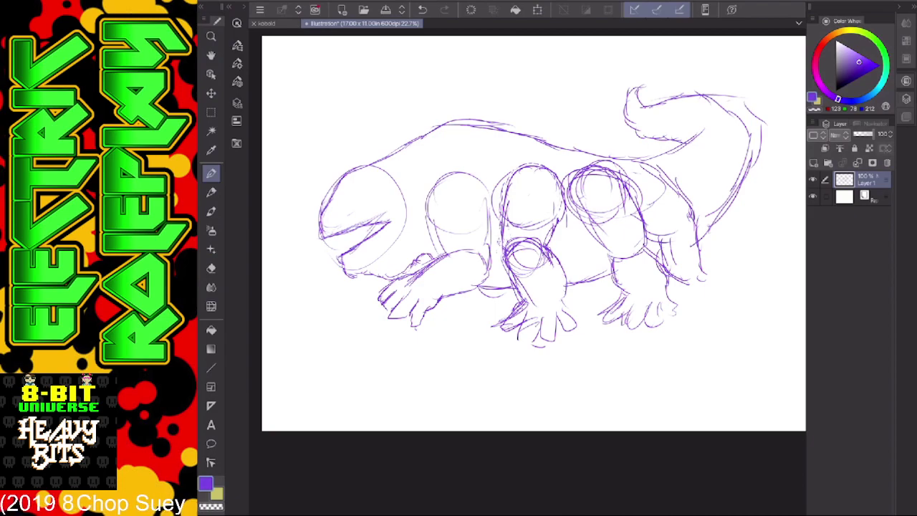
Add a slanted eye, a nostril and a pointed brow horn to the head, plus short contour strokes at the tail's base.
{"action": "left_click_drag", "start_coordinate": [352, 204], "coordinate": [362, 190]}
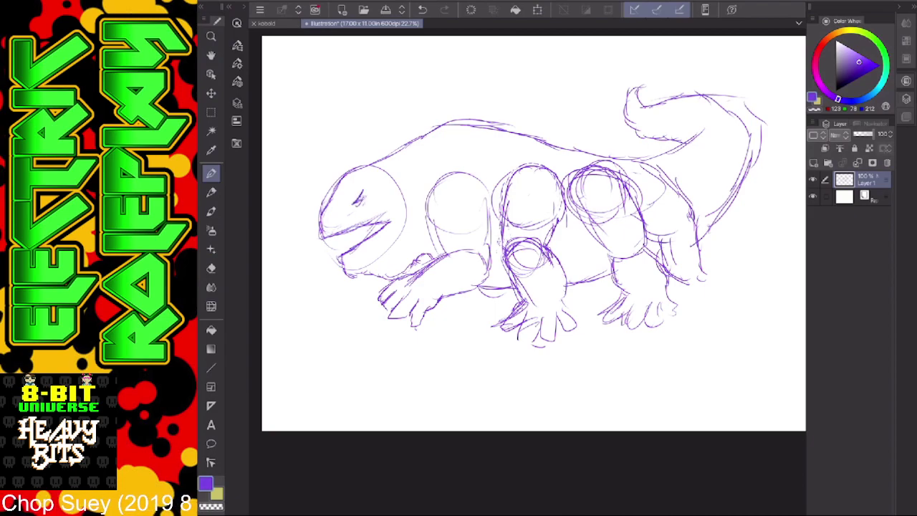
{"action": "left_click_drag", "start_coordinate": [324, 223], "coordinate": [330, 215]}
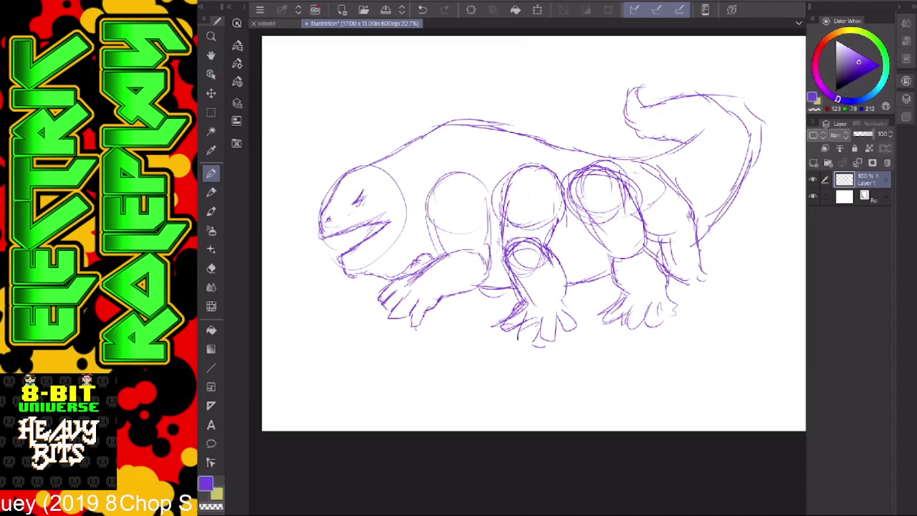
{"action": "mouse_move", "coordinate": [328, 204]}
{"action": "left_mouse_down"}
{"action": "mouse_move", "coordinate": [334, 169]}
{"action": "mouse_move", "coordinate": [338, 188]}
{"action": "mouse_move", "coordinate": [356, 168]}
{"action": "left_mouse_up"}
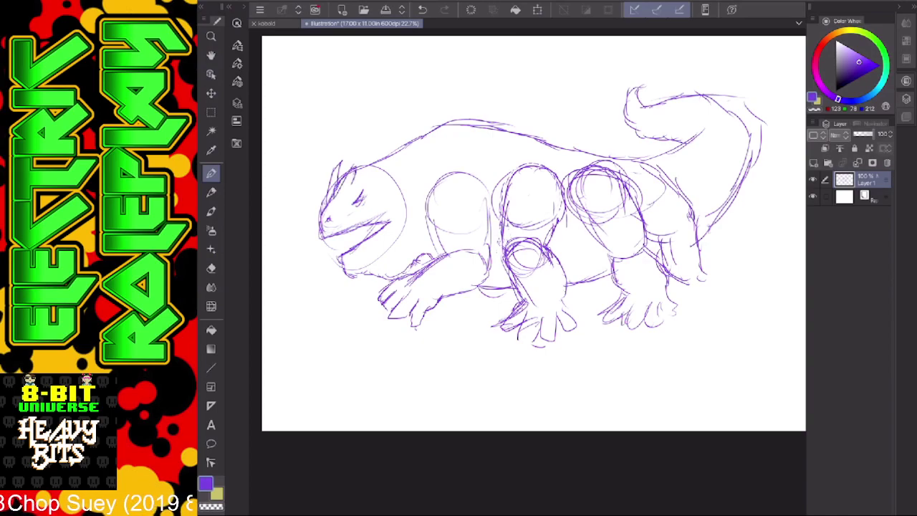
{"action": "left_click_drag", "start_coordinate": [682, 191], "coordinate": [712, 168]}
{"action": "left_click_drag", "start_coordinate": [715, 222], "coordinate": [690, 256]}
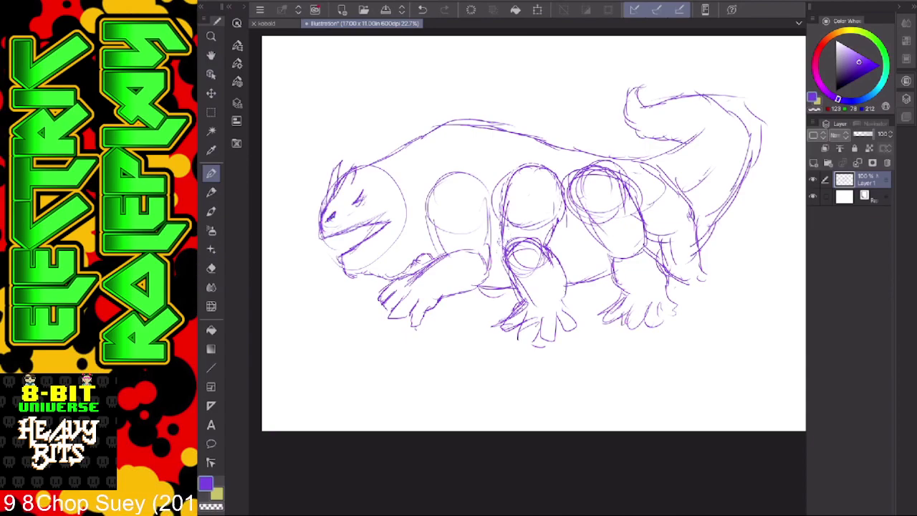
Rework the eye into a larger slanted shape with a heavier brow, and add pointed spikes over the brow and crown.
{"action": "left_click_drag", "start_coordinate": [354, 203], "coordinate": [362, 191]}
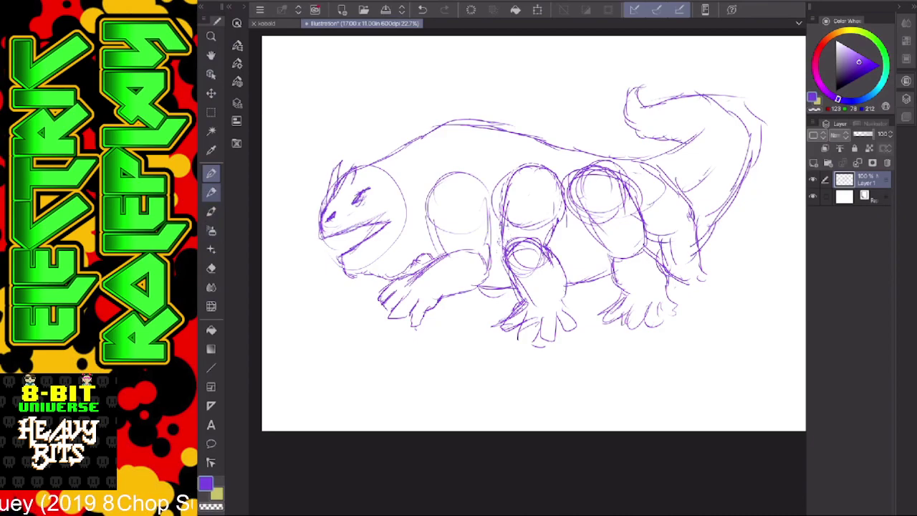
{"action": "left_click", "coordinate": [211, 268]}
{"action": "left_click_drag", "start_coordinate": [354, 202], "coordinate": [368, 196]}
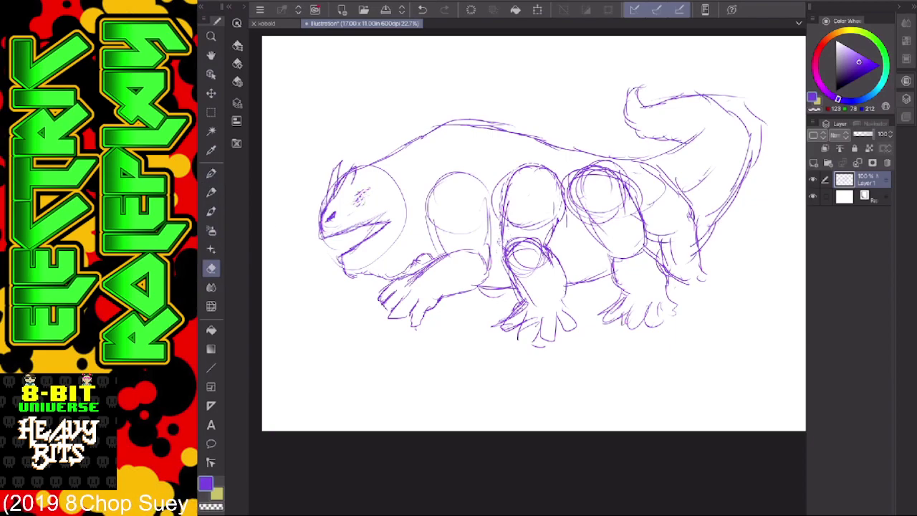
{"action": "left_click", "coordinate": [211, 173]}
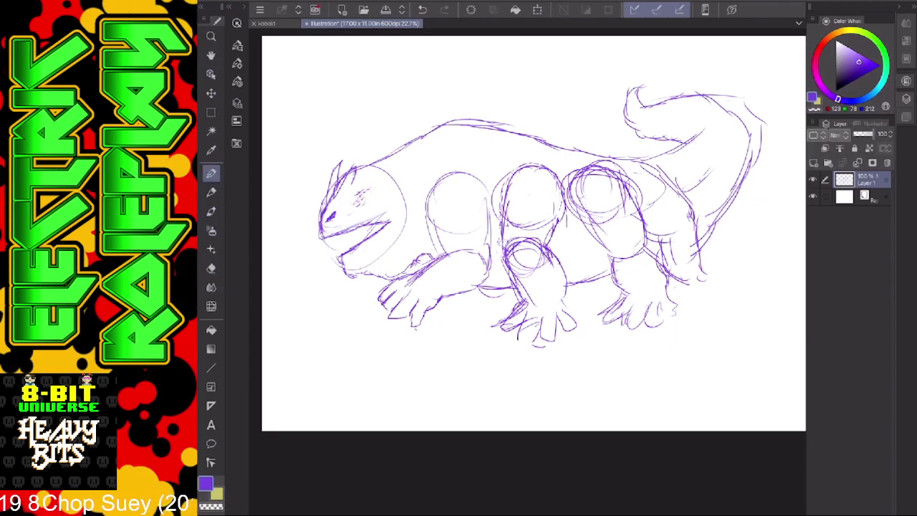
{"action": "left_click_drag", "start_coordinate": [356, 199], "coordinate": [347, 207]}
{"action": "mouse_move", "coordinate": [361, 192]}
{"action": "left_mouse_down"}
{"action": "mouse_move", "coordinate": [371, 196]}
{"action": "mouse_move", "coordinate": [354, 204]}
{"action": "mouse_move", "coordinate": [349, 187]}
{"action": "mouse_move", "coordinate": [366, 179]}
{"action": "mouse_move", "coordinate": [370, 190]}
{"action": "mouse_move", "coordinate": [352, 200]}
{"action": "left_mouse_up"}
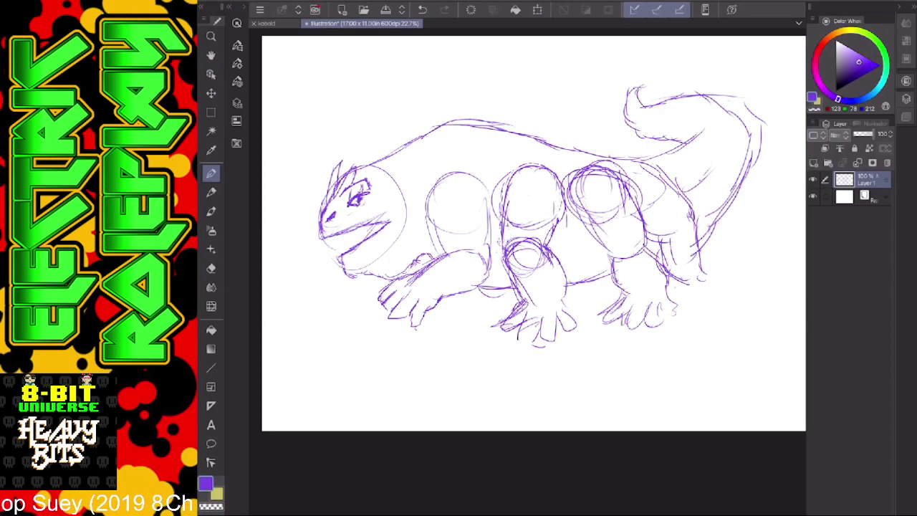
{"action": "left_click_drag", "start_coordinate": [326, 211], "coordinate": [354, 172]}
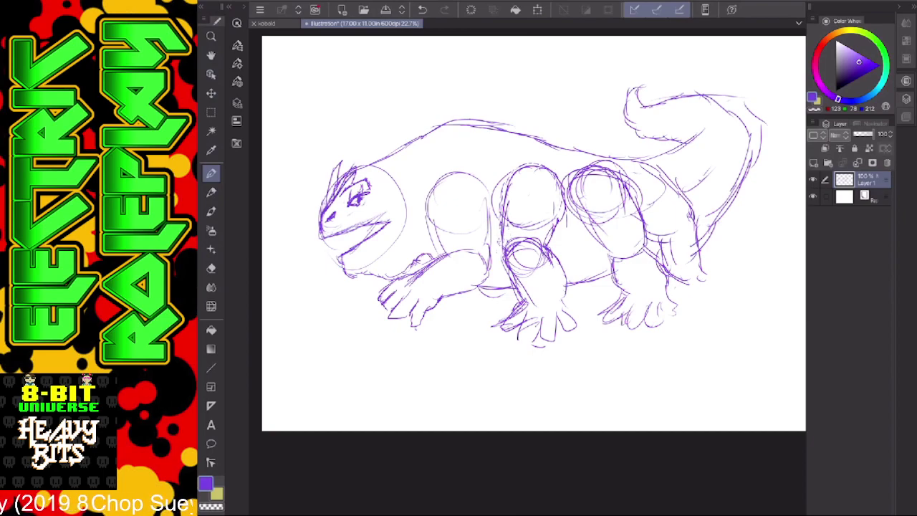
{"action": "mouse_move", "coordinate": [328, 202]}
{"action": "left_mouse_down"}
{"action": "mouse_move", "coordinate": [344, 155]}
{"action": "mouse_move", "coordinate": [338, 176]}
{"action": "mouse_move", "coordinate": [364, 149]}
{"action": "mouse_move", "coordinate": [370, 165]}
{"action": "mouse_move", "coordinate": [385, 146]}
{"action": "mouse_move", "coordinate": [399, 155]}
{"action": "mouse_move", "coordinate": [394, 176]}
{"action": "left_mouse_up"}
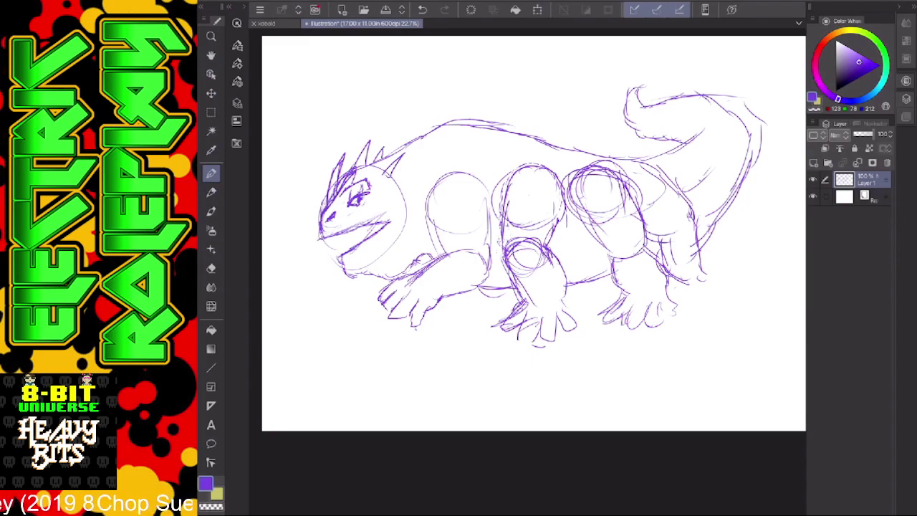
Replace the open mouth with a closed one by sketching a fuller lower jaw, erasing the old mouth lines and redrawing the lip line.
{"action": "mouse_move", "coordinate": [314, 235]}
{"action": "left_mouse_down"}
{"action": "mouse_move", "coordinate": [367, 273]}
{"action": "mouse_move", "coordinate": [400, 276]}
{"action": "left_mouse_up"}
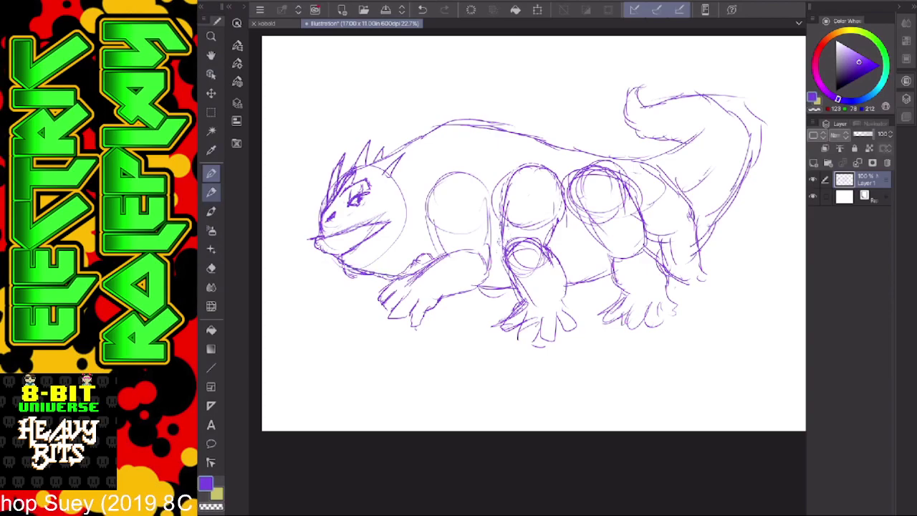
{"action": "left_click", "coordinate": [211, 269]}
{"action": "mouse_move", "coordinate": [369, 240]}
{"action": "left_mouse_down"}
{"action": "mouse_move", "coordinate": [346, 253]}
{"action": "mouse_move", "coordinate": [380, 220]}
{"action": "mouse_move", "coordinate": [340, 235]}
{"action": "left_mouse_up"}
{"action": "left_click_drag", "start_coordinate": [391, 220], "coordinate": [376, 229]}
{"action": "left_click_drag", "start_coordinate": [345, 274], "coordinate": [371, 277]}
{"action": "left_click_drag", "start_coordinate": [404, 228], "coordinate": [395, 243]}
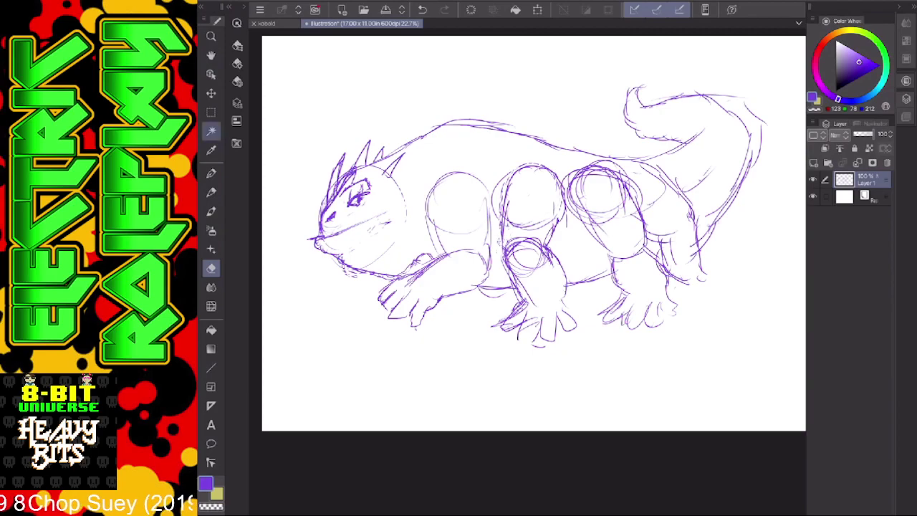
{"action": "left_click", "coordinate": [211, 174]}
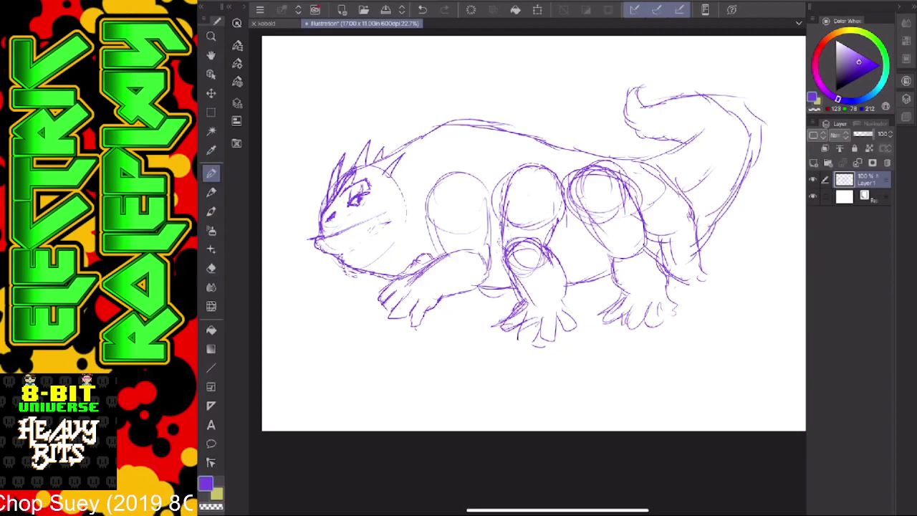
{"action": "left_click_drag", "start_coordinate": [320, 236], "coordinate": [413, 215]}
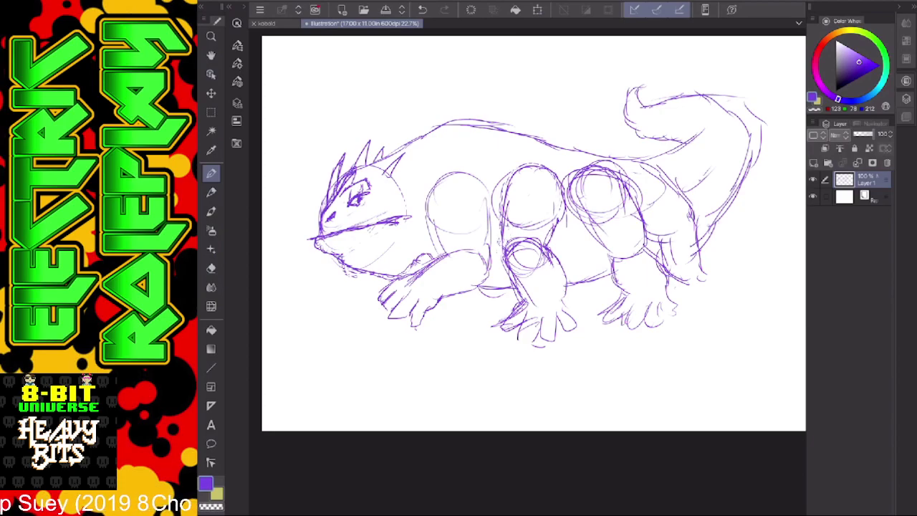
Sketch a row of small pointed scales below the back line, running from behind the head to the shoulder.
{"action": "left_click_drag", "start_coordinate": [371, 181], "coordinate": [469, 133]}
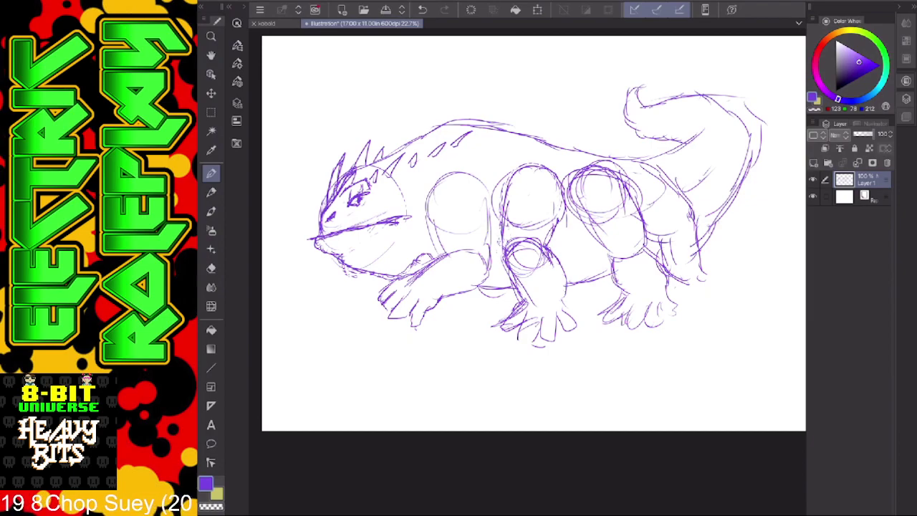
{"action": "left_click_drag", "start_coordinate": [392, 154], "coordinate": [413, 107]}
{"action": "mouse_move", "coordinate": [413, 107]}
{"action": "left_mouse_down"}
{"action": "mouse_move", "coordinate": [403, 141]}
{"action": "mouse_move", "coordinate": [427, 102]}
{"action": "left_mouse_up"}
{"action": "left_click_drag", "start_coordinate": [400, 144], "coordinate": [418, 112]}
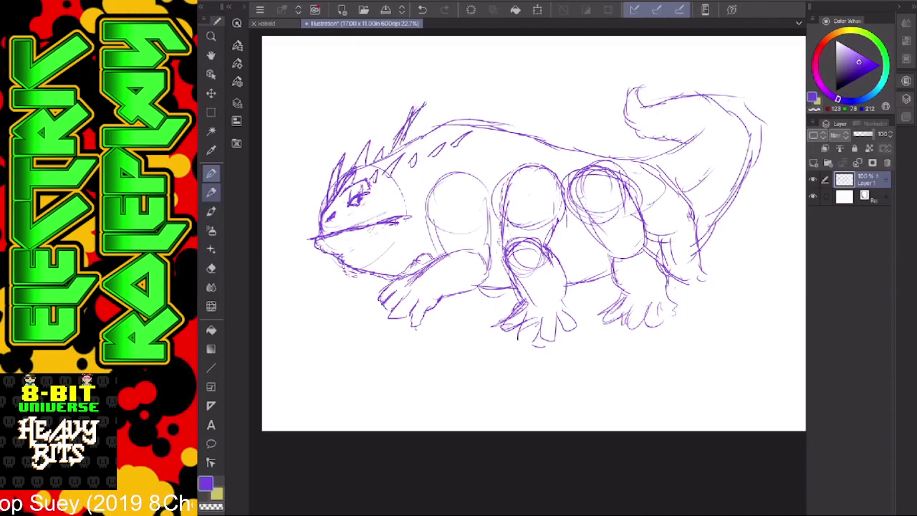
{"action": "left_click", "coordinate": [212, 268]}
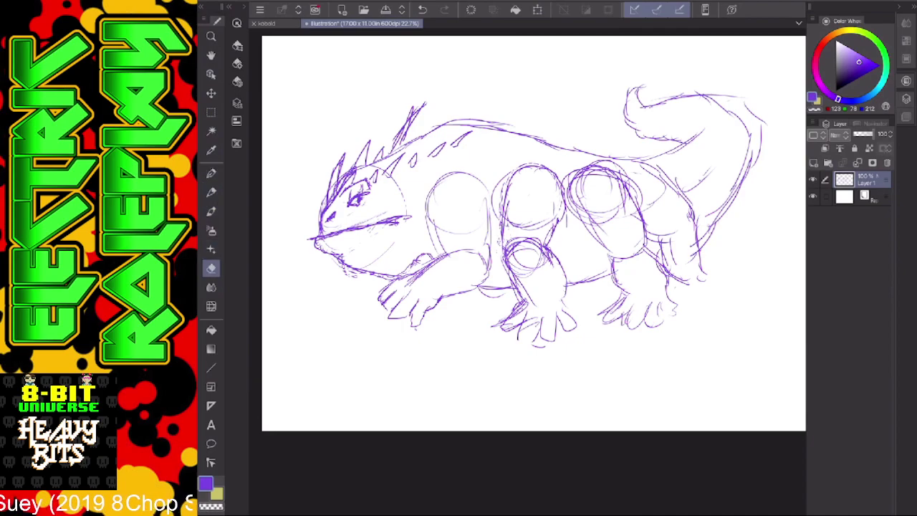
{"action": "mouse_move", "coordinate": [407, 129]}
{"action": "left_mouse_down"}
{"action": "mouse_move", "coordinate": [393, 147]}
{"action": "mouse_move", "coordinate": [401, 141]}
{"action": "left_mouse_up"}
{"action": "mouse_move", "coordinate": [419, 108]}
{"action": "left_mouse_down"}
{"action": "mouse_move", "coordinate": [394, 142]}
{"action": "mouse_move", "coordinate": [421, 104]}
{"action": "left_mouse_up"}
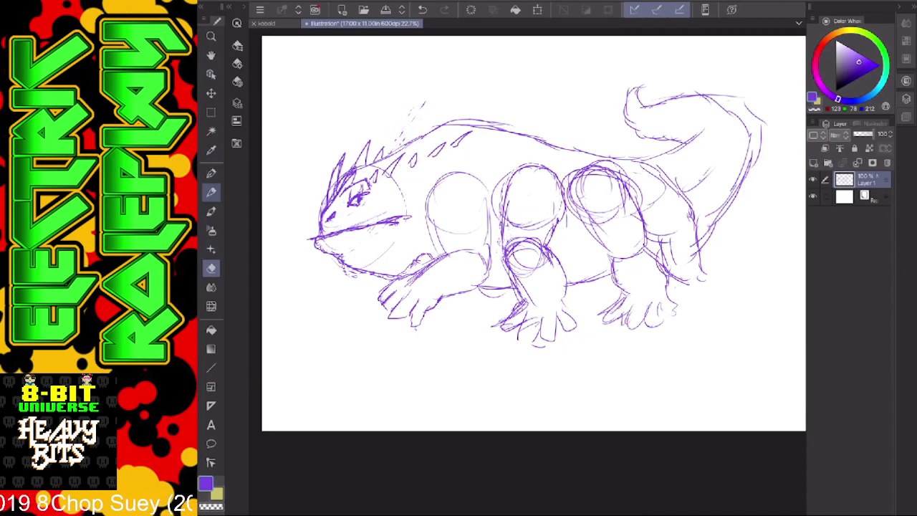
Sketch a row of backward-slanting spikes along the neck up to the top of the shoulders.
{"action": "left_click", "coordinate": [212, 173]}
{"action": "mouse_move", "coordinate": [396, 147]}
{"action": "left_mouse_down"}
{"action": "mouse_move", "coordinate": [427, 112]}
{"action": "mouse_move", "coordinate": [415, 131]}
{"action": "left_mouse_up"}
{"action": "mouse_move", "coordinate": [415, 132]}
{"action": "left_mouse_down"}
{"action": "mouse_move", "coordinate": [411, 143]}
{"action": "mouse_move", "coordinate": [457, 101]}
{"action": "mouse_move", "coordinate": [438, 127]}
{"action": "mouse_move", "coordinate": [494, 104]}
{"action": "mouse_move", "coordinate": [479, 116]}
{"action": "left_mouse_up"}
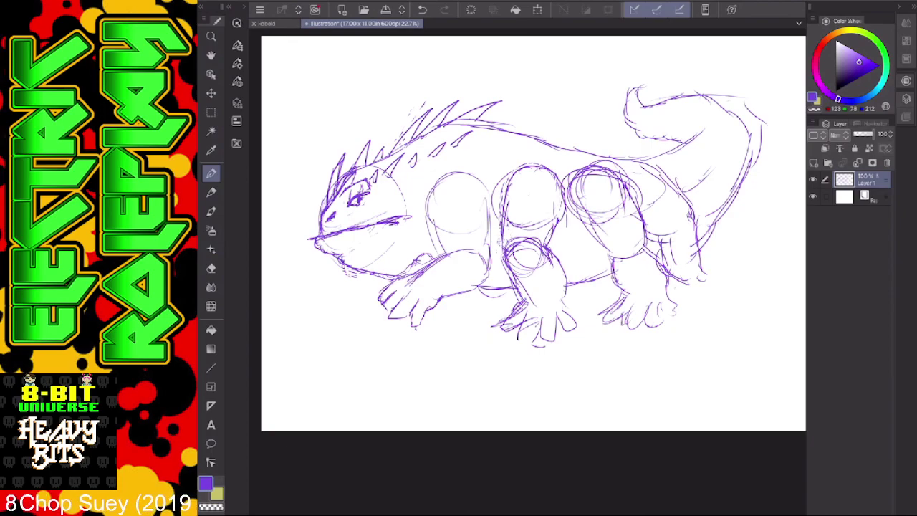
Sketch the far front foot beneath the near foreleg, and erase stray strokes under the chin and beside the foot.
{"action": "left_click_drag", "start_coordinate": [332, 256], "coordinate": [328, 275]}
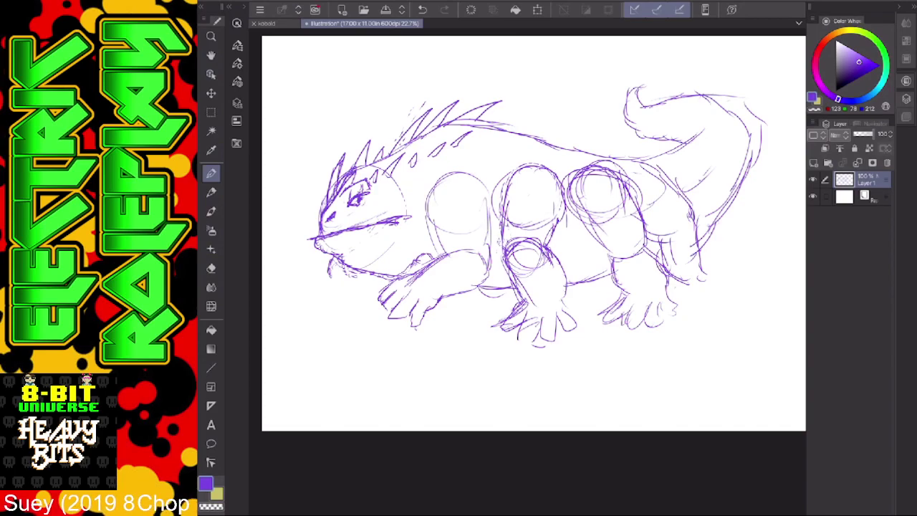
{"action": "left_click_drag", "start_coordinate": [450, 293], "coordinate": [450, 312]}
{"action": "mouse_move", "coordinate": [442, 308]}
{"action": "left_mouse_down"}
{"action": "mouse_move", "coordinate": [451, 313]}
{"action": "mouse_move", "coordinate": [434, 316]}
{"action": "mouse_move", "coordinate": [441, 322]}
{"action": "mouse_move", "coordinate": [480, 321]}
{"action": "left_mouse_up"}
{"action": "mouse_move", "coordinate": [461, 323]}
{"action": "left_mouse_down"}
{"action": "mouse_move", "coordinate": [491, 311]}
{"action": "mouse_move", "coordinate": [494, 297]}
{"action": "mouse_move", "coordinate": [485, 311]}
{"action": "left_mouse_up"}
{"action": "mouse_move", "coordinate": [489, 298]}
{"action": "left_mouse_down"}
{"action": "mouse_move", "coordinate": [486, 311]}
{"action": "mouse_move", "coordinate": [477, 307]}
{"action": "left_mouse_up"}
{"action": "left_click_drag", "start_coordinate": [483, 283], "coordinate": [477, 293]}
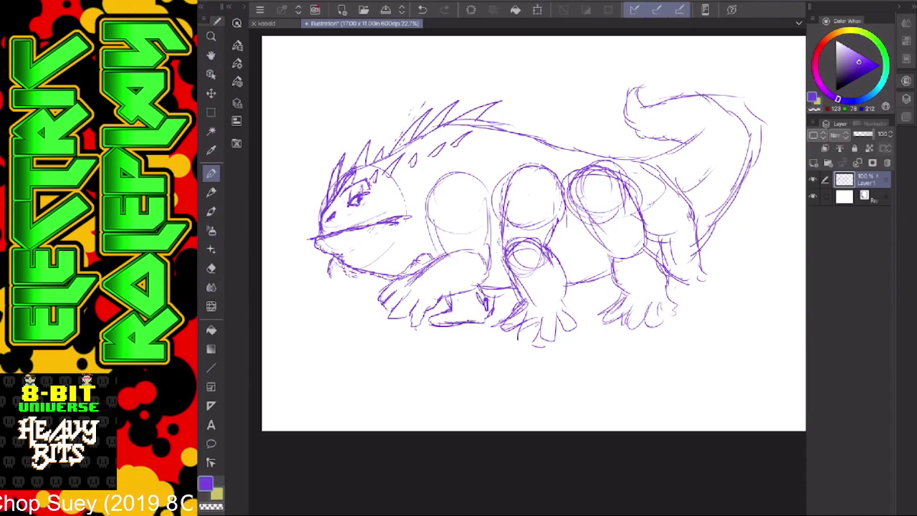
{"action": "left_click", "coordinate": [211, 268]}
{"action": "left_click_drag", "start_coordinate": [329, 267], "coordinate": [328, 277]}
{"action": "left_click_drag", "start_coordinate": [489, 308], "coordinate": [493, 315]}
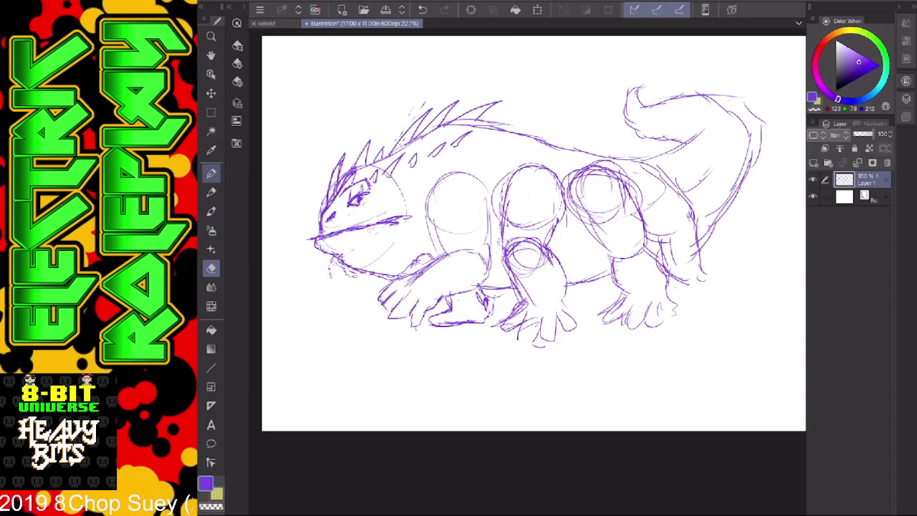
Lightly sketch the toes of the far middle and hind feet, and add pointed fangs rising from the mouth line.
{"action": "left_click", "coordinate": [211, 192]}
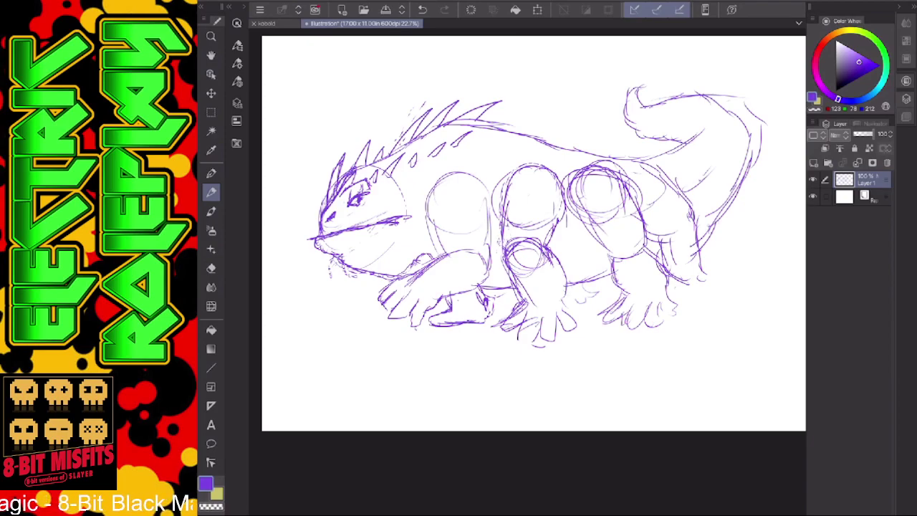
{"action": "mouse_move", "coordinate": [693, 269]}
{"action": "left_mouse_down"}
{"action": "mouse_move", "coordinate": [717, 266]}
{"action": "mouse_move", "coordinate": [676, 287]}
{"action": "mouse_move", "coordinate": [701, 305]}
{"action": "mouse_move", "coordinate": [713, 294]}
{"action": "mouse_move", "coordinate": [702, 305]}
{"action": "mouse_move", "coordinate": [717, 287]}
{"action": "mouse_move", "coordinate": [729, 292]}
{"action": "mouse_move", "coordinate": [722, 304]}
{"action": "mouse_move", "coordinate": [727, 281]}
{"action": "left_mouse_up"}
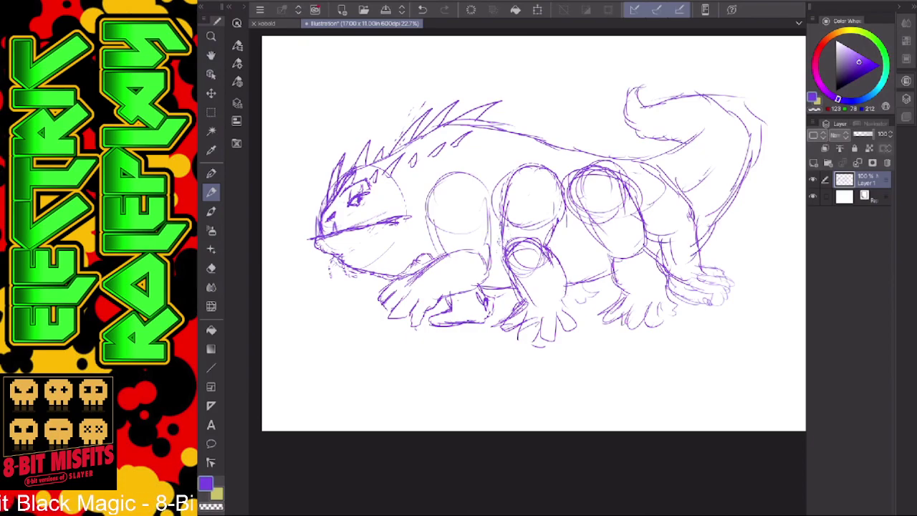
{"action": "left_click_drag", "start_coordinate": [358, 211], "coordinate": [356, 226]}
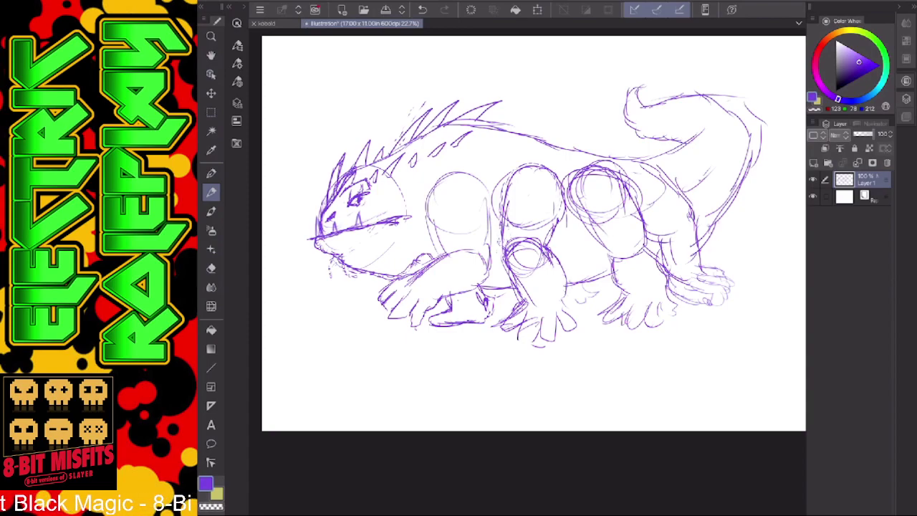
Refine the rearmost shoulder spike with lighter strokes along its back edge and at its base.
{"action": "scroll", "coordinate": [527, 272], "scroll_direction": "up", "scroll_amount": 2}
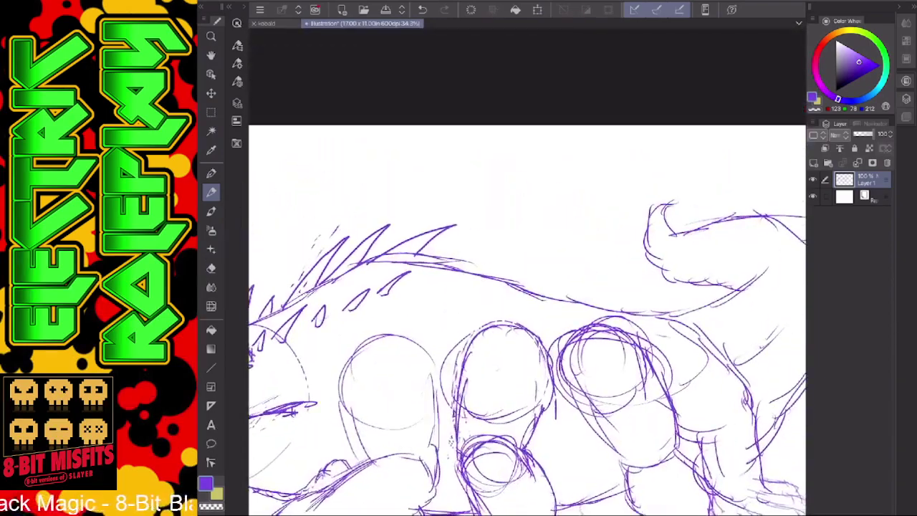
{"action": "scroll", "coordinate": [527, 273], "scroll_direction": "down", "scroll_amount": 2}
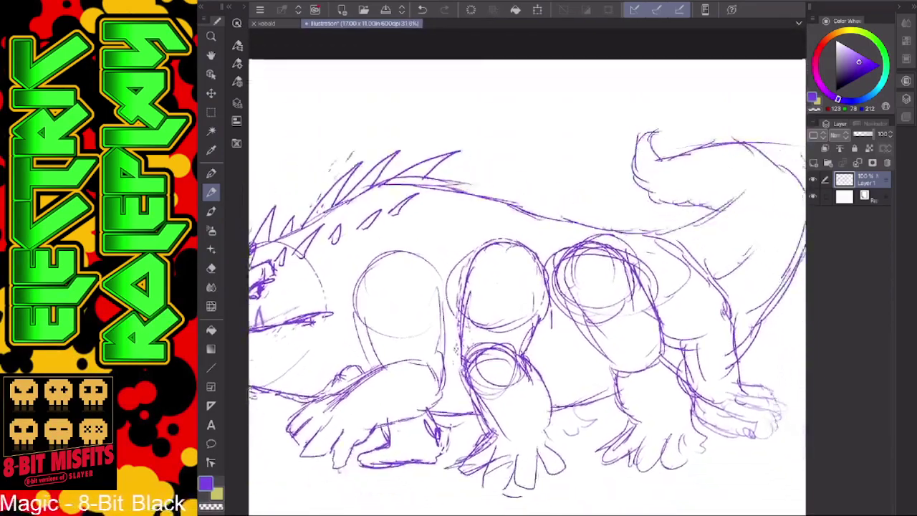
{"action": "scroll", "coordinate": [513, 281], "scroll_direction": "up", "scroll_amount": 1}
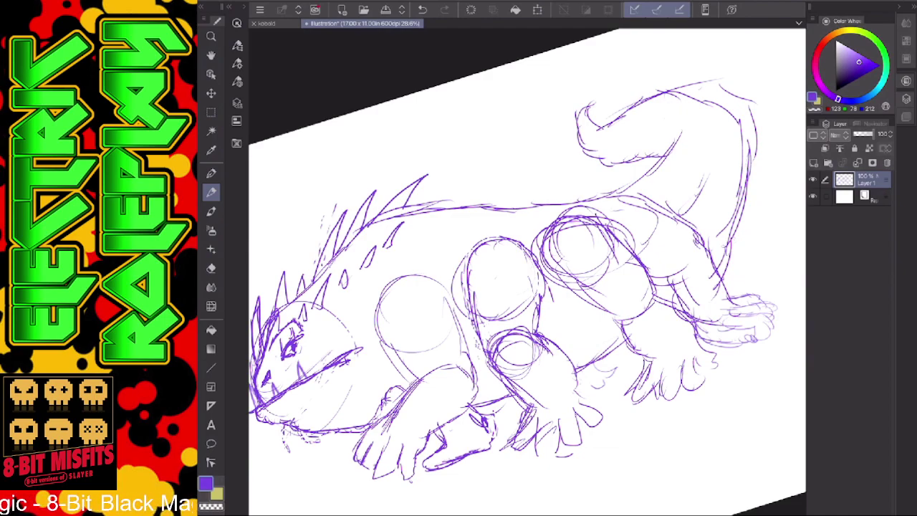
{"action": "scroll", "coordinate": [459, 278], "scroll_direction": "up", "scroll_amount": 5}
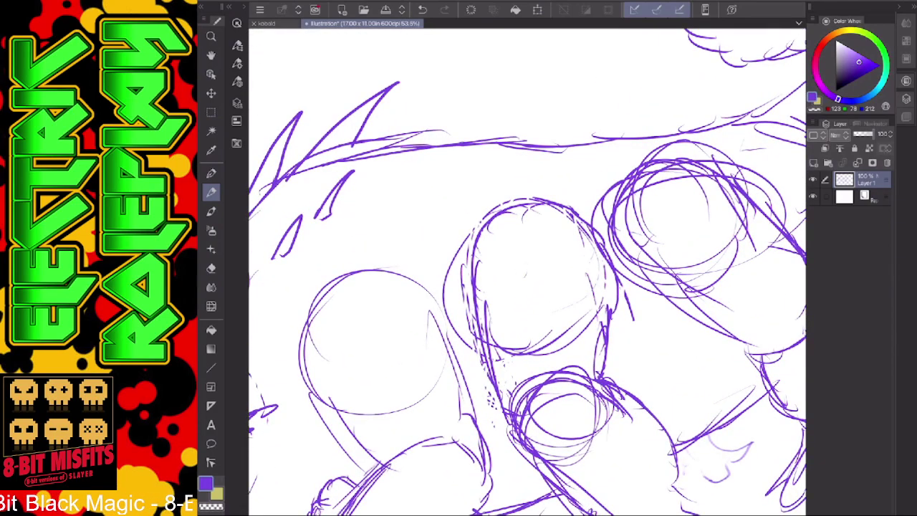
{"action": "left_click_drag", "start_coordinate": [359, 120], "coordinate": [335, 159]}
{"action": "mouse_move", "coordinate": [379, 96]}
{"action": "left_mouse_down"}
{"action": "mouse_move", "coordinate": [334, 160]}
{"action": "mouse_move", "coordinate": [383, 94]}
{"action": "mouse_move", "coordinate": [345, 142]}
{"action": "left_mouse_up"}
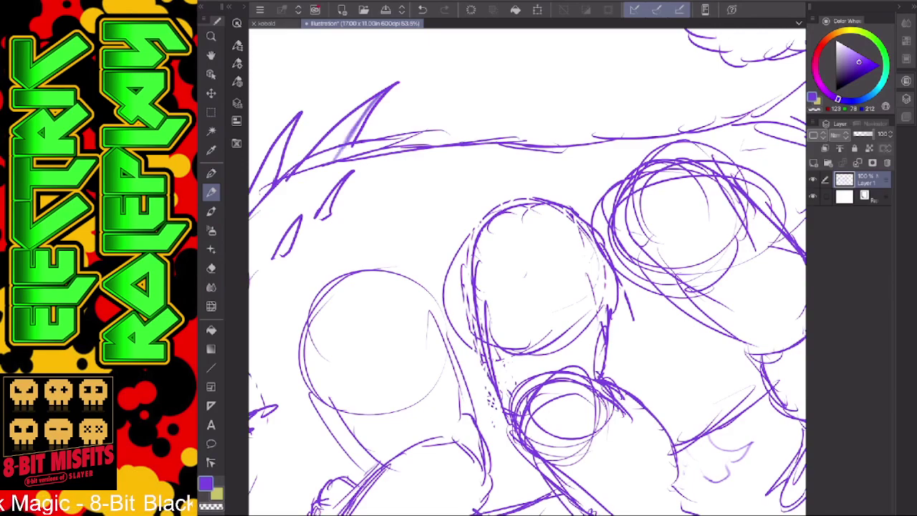
{"action": "left_click_drag", "start_coordinate": [296, 160], "coordinate": [327, 127]}
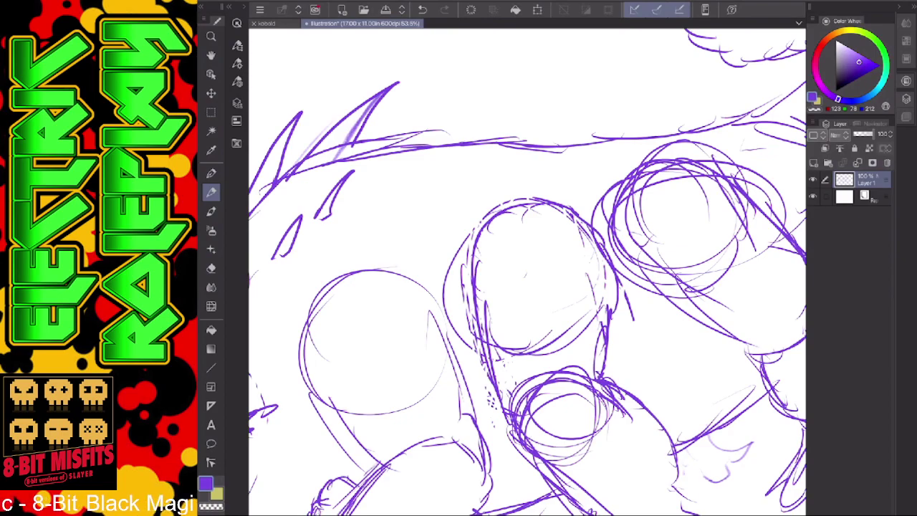
Extend the row of backward-slanting spikes along the back from the shoulders to the base of the tail.
{"action": "scroll", "coordinate": [527, 272], "scroll_direction": "down", "scroll_amount": 5}
{"action": "scroll", "coordinate": [527, 272], "scroll_direction": "up", "scroll_amount": 3}
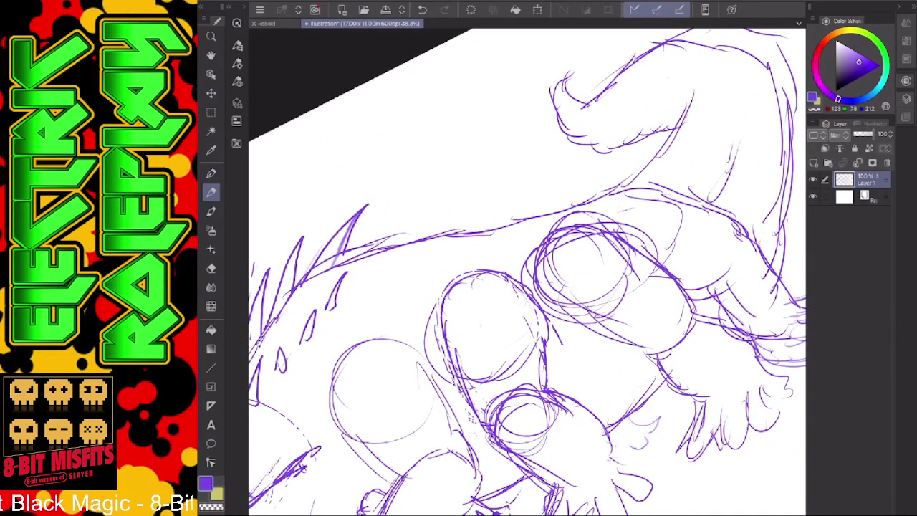
{"action": "mouse_move", "coordinate": [359, 253]}
{"action": "left_mouse_down"}
{"action": "mouse_move", "coordinate": [425, 197]}
{"action": "mouse_move", "coordinate": [387, 254]}
{"action": "mouse_move", "coordinate": [479, 188]}
{"action": "left_mouse_up"}
{"action": "mouse_move", "coordinate": [429, 245]}
{"action": "left_mouse_down"}
{"action": "mouse_move", "coordinate": [454, 212]}
{"action": "mouse_move", "coordinate": [510, 185]}
{"action": "left_mouse_up"}
{"action": "left_click_drag", "start_coordinate": [492, 224], "coordinate": [537, 172]}
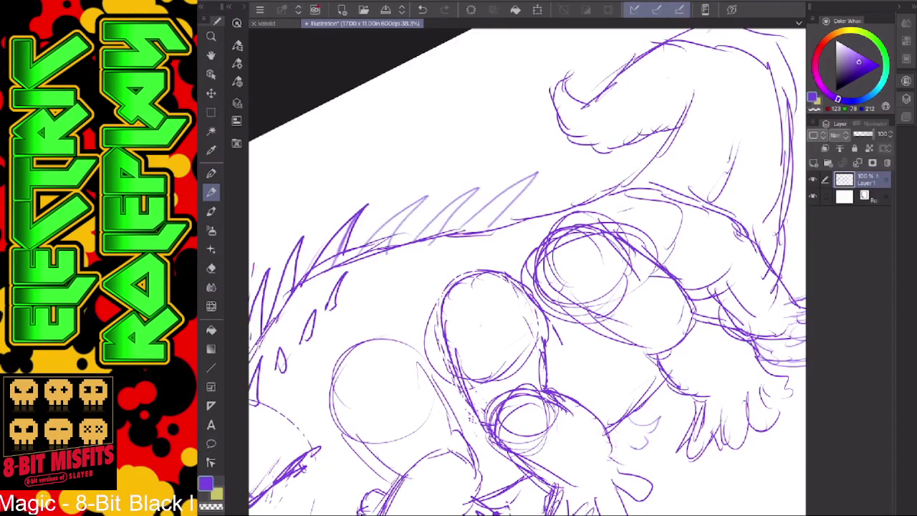
{"action": "left_click_drag", "start_coordinate": [513, 221], "coordinate": [581, 172]}
{"action": "left_click_drag", "start_coordinate": [578, 204], "coordinate": [653, 145]}
Continue the row of small pointed scales beneath the new back spikes toward the hips.
{"action": "left_click_drag", "start_coordinate": [371, 285], "coordinate": [391, 259]}
{"action": "mouse_move", "coordinate": [372, 289]}
{"action": "left_mouse_down"}
{"action": "mouse_move", "coordinate": [406, 262]}
{"action": "mouse_move", "coordinate": [419, 269]}
{"action": "mouse_move", "coordinate": [470, 235]}
{"action": "left_mouse_up"}
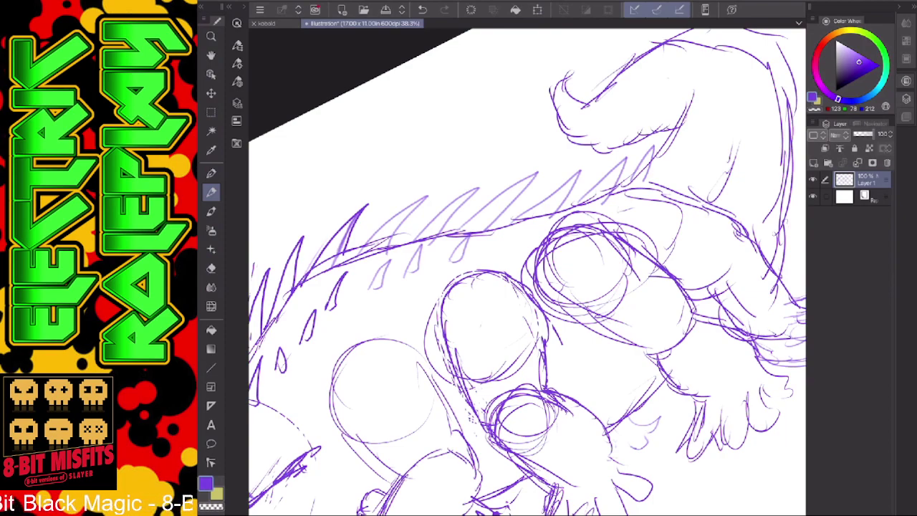
{"action": "mouse_move", "coordinate": [506, 225]}
{"action": "left_mouse_down"}
{"action": "mouse_move", "coordinate": [487, 250]}
{"action": "mouse_move", "coordinate": [497, 250]}
{"action": "left_mouse_up"}
{"action": "left_click_drag", "start_coordinate": [531, 224], "coordinate": [518, 248]}
{"action": "left_click_drag", "start_coordinate": [537, 218], "coordinate": [520, 248]}
Choose a darker violet drawing color and retrace the first two light spikes behind the shoulders.
{"action": "left_click_drag", "start_coordinate": [487, 326], "coordinate": [573, 301]}
{"action": "scroll", "coordinate": [573, 301], "scroll_direction": "down", "scroll_amount": 5}
{"action": "scroll", "coordinate": [573, 300], "scroll_direction": "up", "scroll_amount": 5}
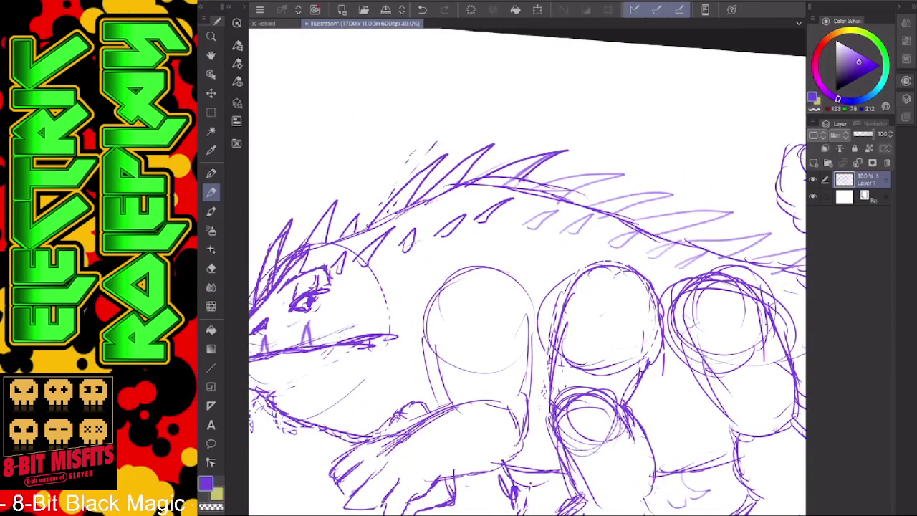
{"action": "left_click", "coordinate": [863, 71]}
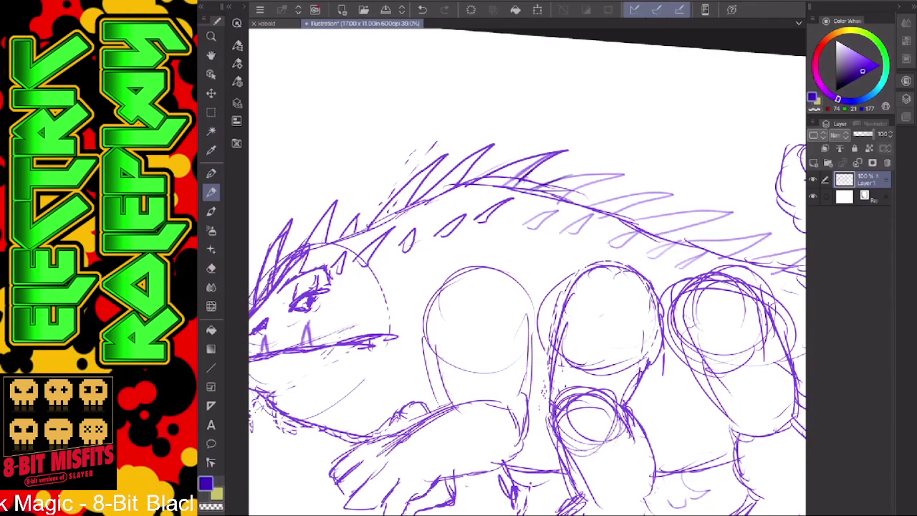
{"action": "left_click_drag", "start_coordinate": [566, 192], "coordinate": [621, 174]}
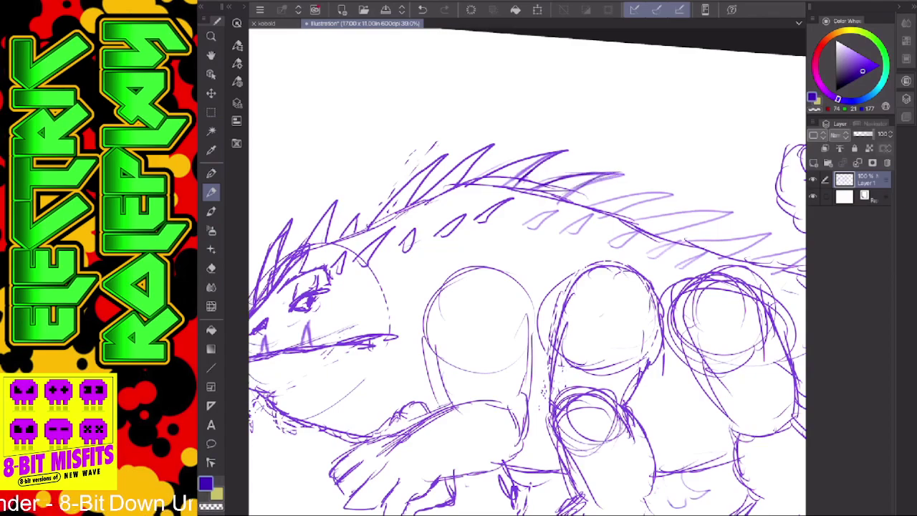
{"action": "left_click_drag", "start_coordinate": [579, 210], "coordinate": [675, 192]}
{"action": "left_click_drag", "start_coordinate": [618, 195], "coordinate": [678, 191]}
{"action": "left_click_drag", "start_coordinate": [675, 193], "coordinate": [603, 225]}
{"action": "scroll", "coordinate": [592, 323], "scroll_direction": "down", "scroll_amount": 6}
{"action": "scroll", "coordinate": [644, 369], "scroll_direction": "up", "scroll_amount": 5}
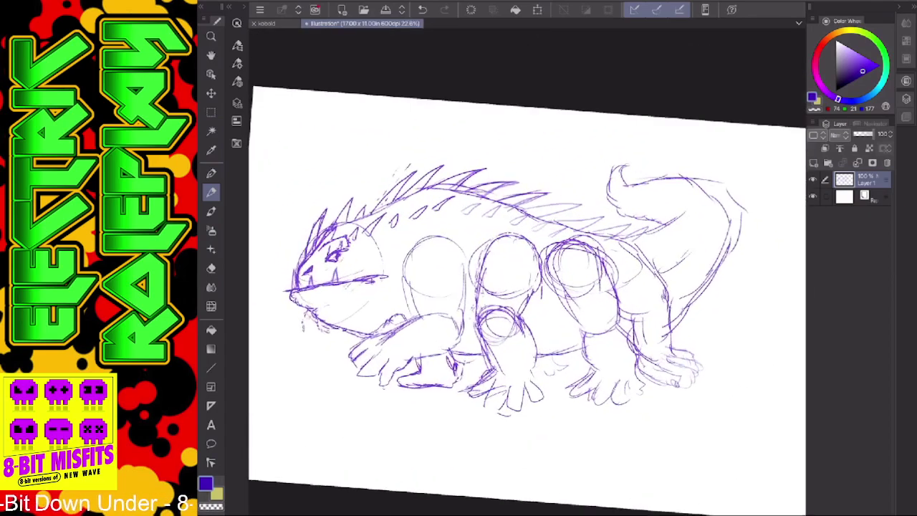
{"action": "scroll", "coordinate": [527, 272], "scroll_direction": "down", "scroll_amount": 2}
{"action": "scroll", "coordinate": [560, 289], "scroll_direction": "up", "scroll_amount": 3}
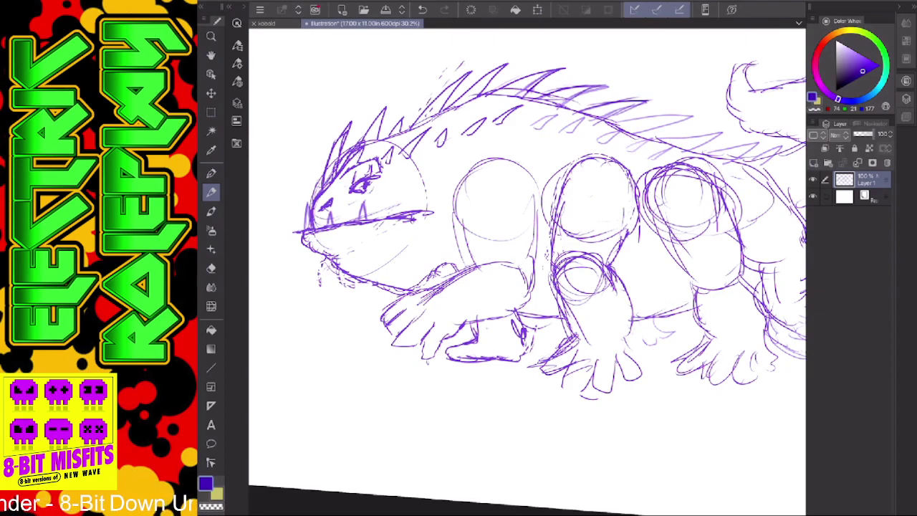
Retrace the spikes at the tail base in darker violet and add small spikes along both edges of the curled tail tip.
{"action": "scroll", "coordinate": [527, 272], "scroll_direction": "down", "scroll_amount": 4}
{"action": "scroll", "coordinate": [527, 272], "scroll_direction": "up", "scroll_amount": 5}
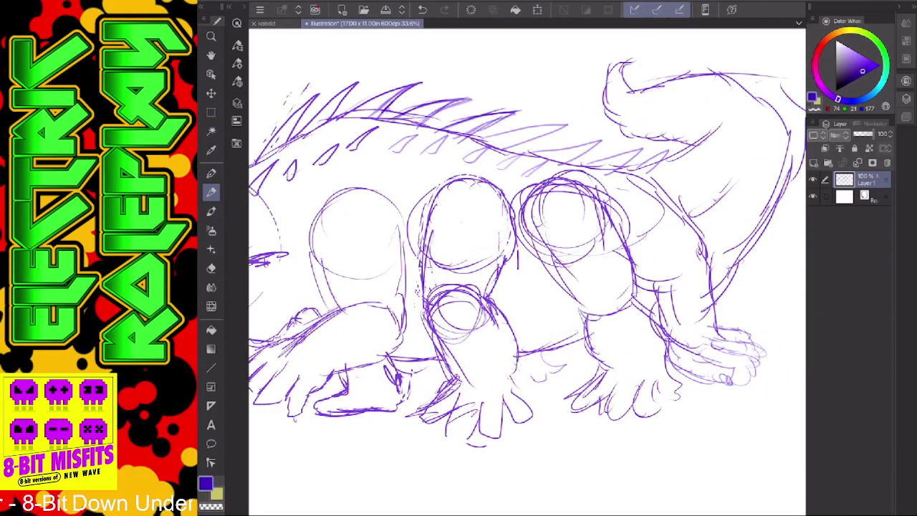
{"action": "mouse_move", "coordinate": [534, 155]}
{"action": "left_mouse_down"}
{"action": "mouse_move", "coordinate": [588, 141]}
{"action": "mouse_move", "coordinate": [558, 166]}
{"action": "mouse_move", "coordinate": [644, 147]}
{"action": "left_mouse_up"}
{"action": "left_click_drag", "start_coordinate": [624, 166], "coordinate": [727, 110]}
{"action": "left_click_drag", "start_coordinate": [728, 85], "coordinate": [730, 112]}
{"action": "mouse_move", "coordinate": [720, 78]}
{"action": "left_mouse_down"}
{"action": "mouse_move", "coordinate": [721, 65]}
{"action": "mouse_move", "coordinate": [726, 80]}
{"action": "mouse_move", "coordinate": [689, 65]}
{"action": "mouse_move", "coordinate": [696, 80]}
{"action": "mouse_move", "coordinate": [661, 86]}
{"action": "left_mouse_up"}
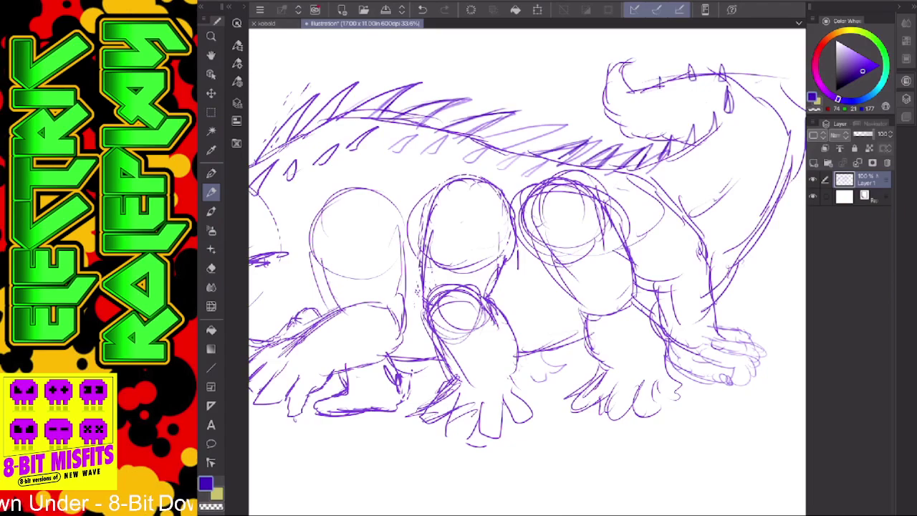
Sketch the cheek lines behind the mouth, a round scale at the jaw corner and a contour line along the lower jaw.
{"action": "scroll", "coordinate": [517, 261], "scroll_direction": "down", "scroll_amount": 2}
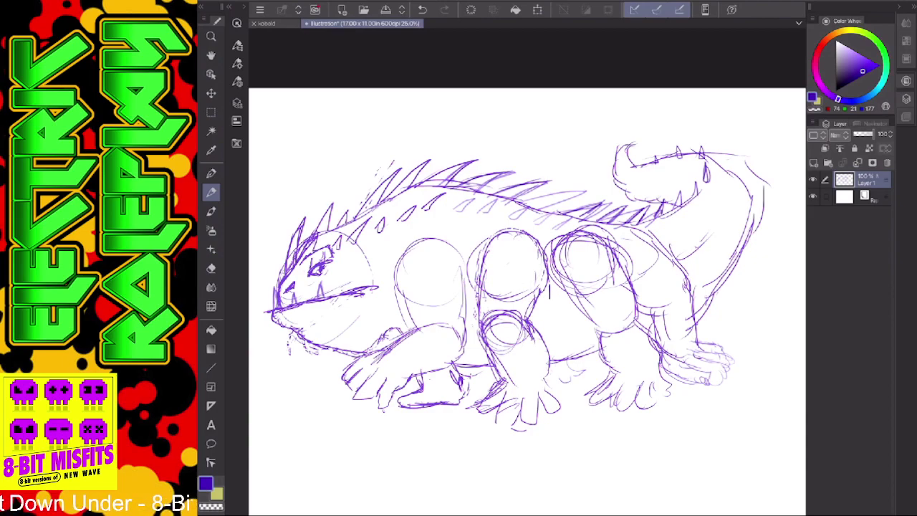
{"action": "scroll", "coordinate": [527, 272], "scroll_direction": "up", "scroll_amount": 1}
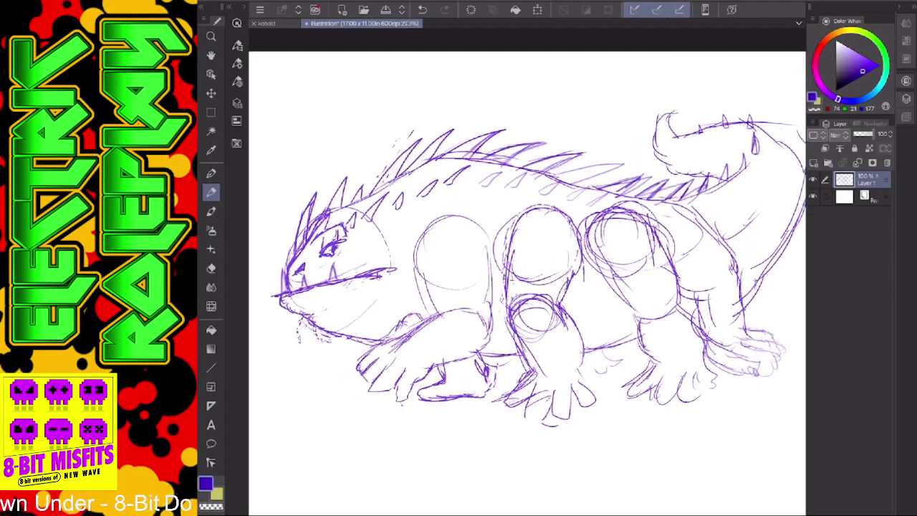
{"action": "scroll", "coordinate": [527, 273], "scroll_direction": "down", "scroll_amount": 1}
{"action": "scroll", "coordinate": [527, 273], "scroll_direction": "up", "scroll_amount": 1}
{"action": "left_click_drag", "start_coordinate": [527, 272], "coordinate": [585, 257]}
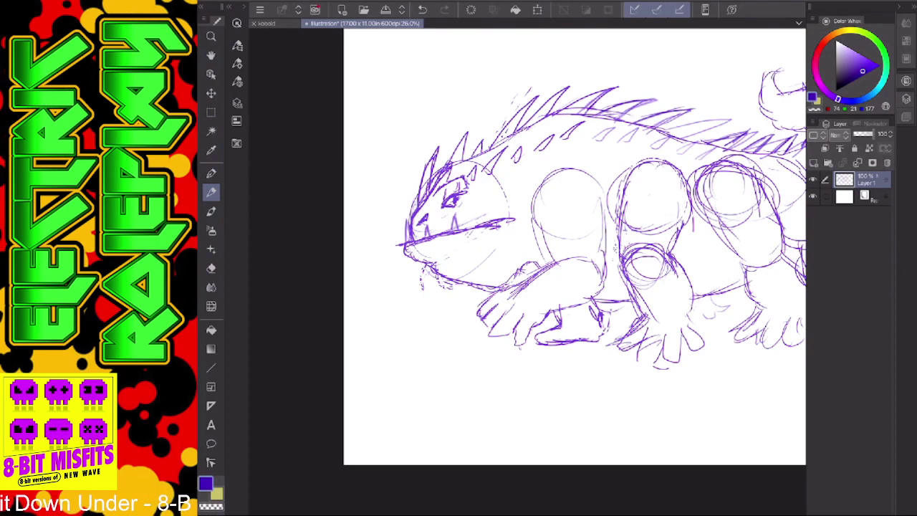
{"action": "left_click_drag", "start_coordinate": [488, 209], "coordinate": [500, 204]}
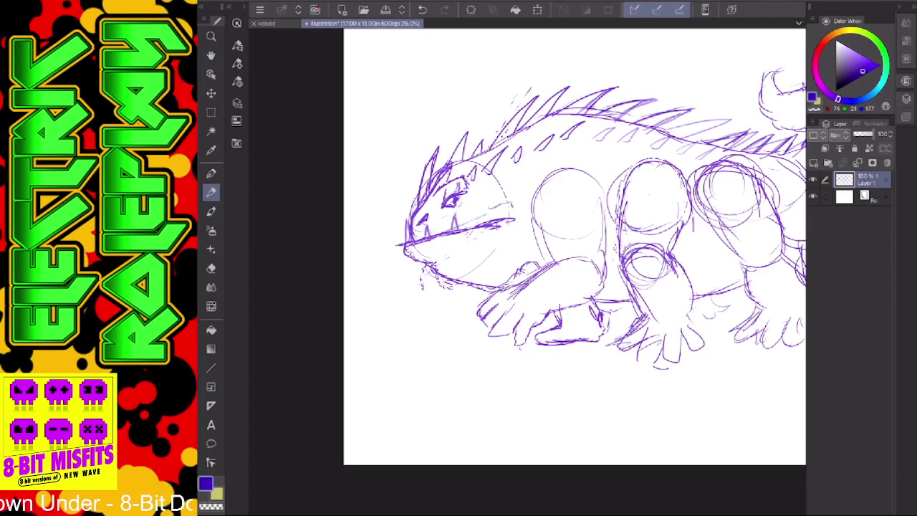
{"action": "mouse_move", "coordinate": [512, 238]}
{"action": "left_mouse_down"}
{"action": "mouse_move", "coordinate": [497, 252]}
{"action": "mouse_move", "coordinate": [519, 246]}
{"action": "mouse_move", "coordinate": [478, 267]}
{"action": "mouse_move", "coordinate": [510, 269]}
{"action": "left_mouse_up"}
{"action": "left_click_drag", "start_coordinate": [512, 268], "coordinate": [444, 267]}
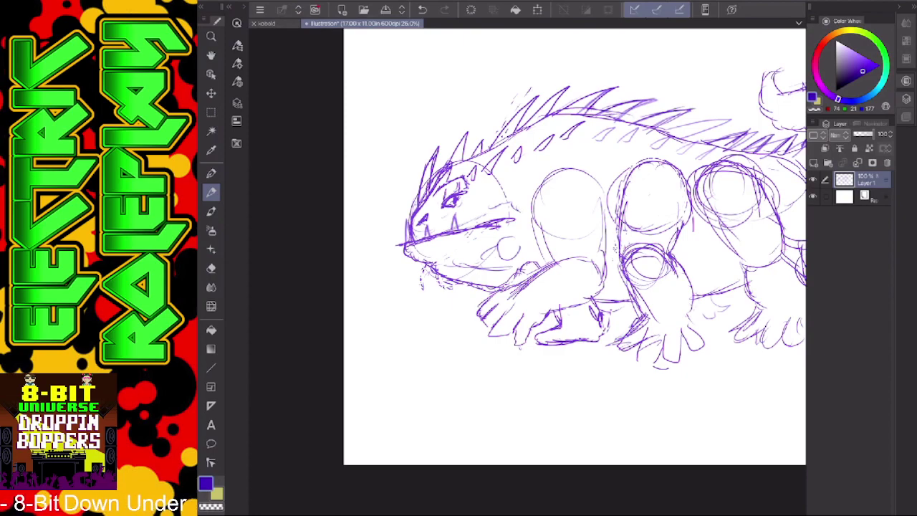
Turn the jaw-corner scale into a pointed horn, with a smaller spike beneath it and small round scales in front.
{"action": "mouse_move", "coordinate": [518, 242]}
{"action": "left_mouse_down"}
{"action": "mouse_move", "coordinate": [525, 257]}
{"action": "mouse_move", "coordinate": [514, 240]}
{"action": "mouse_move", "coordinate": [502, 240]}
{"action": "left_mouse_up"}
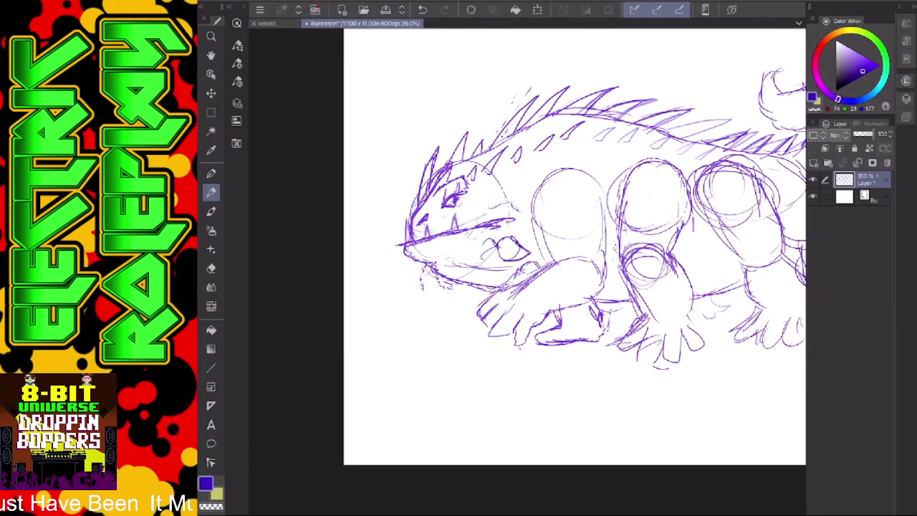
{"action": "left_click_drag", "start_coordinate": [500, 249], "coordinate": [487, 241]}
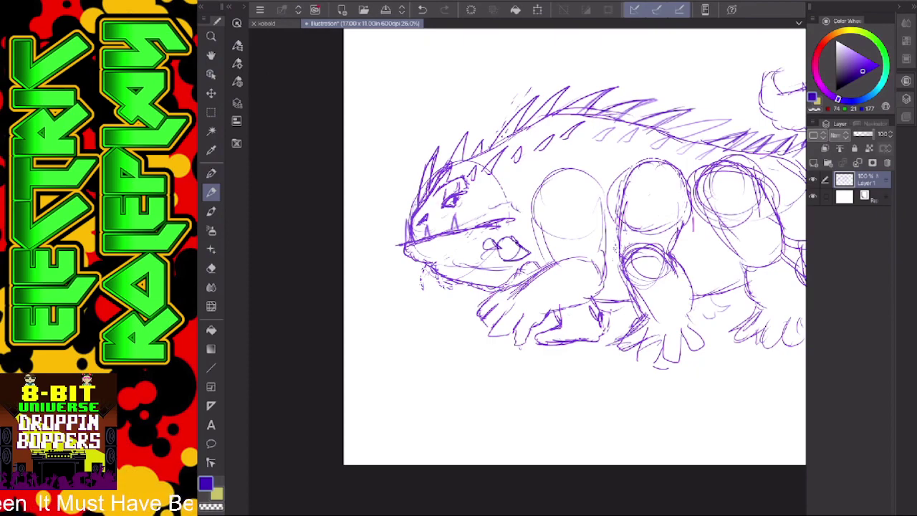
{"action": "mouse_move", "coordinate": [508, 263]}
{"action": "left_mouse_down"}
{"action": "mouse_move", "coordinate": [513, 271]}
{"action": "mouse_move", "coordinate": [534, 265]}
{"action": "left_mouse_up"}
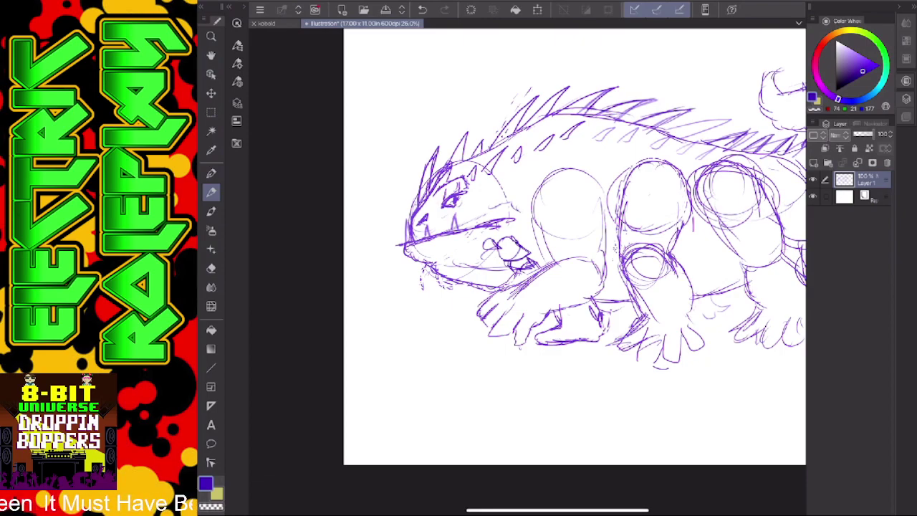
Add small round scales along the lower jaw and behind the eye, plus short spikes under the chin.
{"action": "mouse_move", "coordinate": [468, 241]}
{"action": "left_mouse_down"}
{"action": "mouse_move", "coordinate": [462, 248]}
{"action": "mouse_move", "coordinate": [478, 239]}
{"action": "mouse_move", "coordinate": [457, 245]}
{"action": "left_mouse_up"}
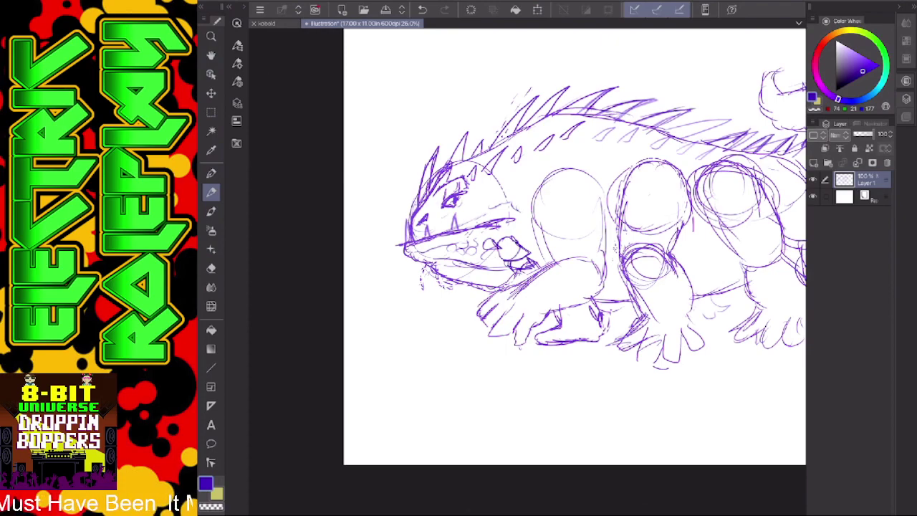
{"action": "left_click_drag", "start_coordinate": [443, 277], "coordinate": [455, 290]}
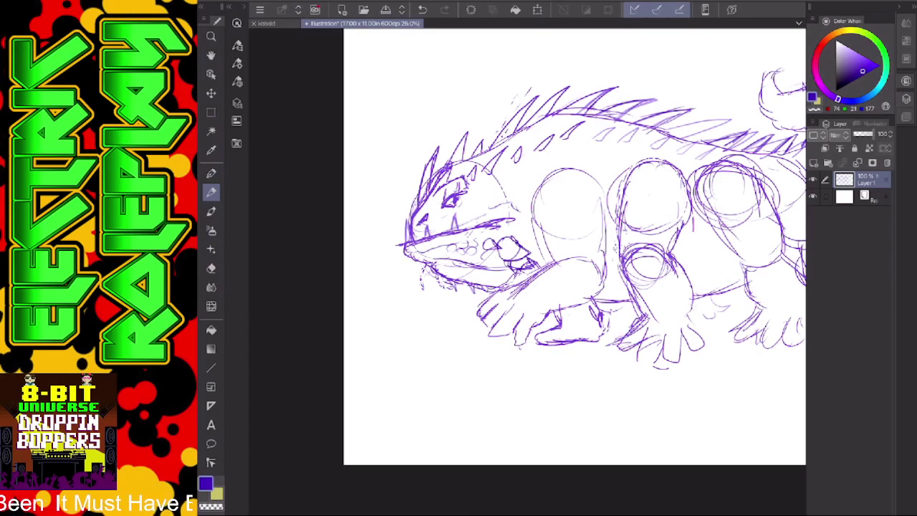
{"action": "mouse_move", "coordinate": [495, 189]}
{"action": "left_mouse_down"}
{"action": "mouse_move", "coordinate": [503, 189]}
{"action": "mouse_move", "coordinate": [497, 183]}
{"action": "mouse_move", "coordinate": [482, 197]}
{"action": "mouse_move", "coordinate": [491, 191]}
{"action": "left_mouse_up"}
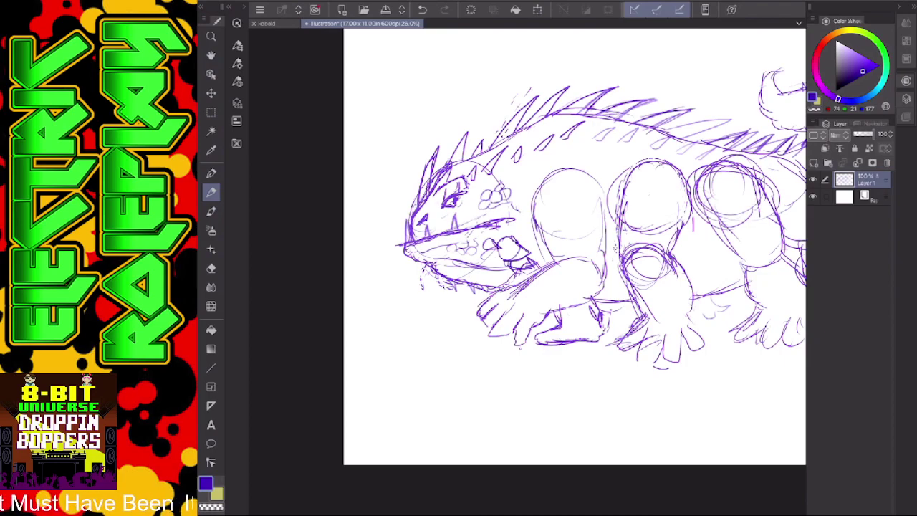
Darken the top of the front shoulder outline, mark its inner surface, and add pointed scales in front of and above it.
{"action": "left_click_drag", "start_coordinate": [580, 231], "coordinate": [580, 241]}
{"action": "left_click_drag", "start_coordinate": [562, 208], "coordinate": [562, 223]}
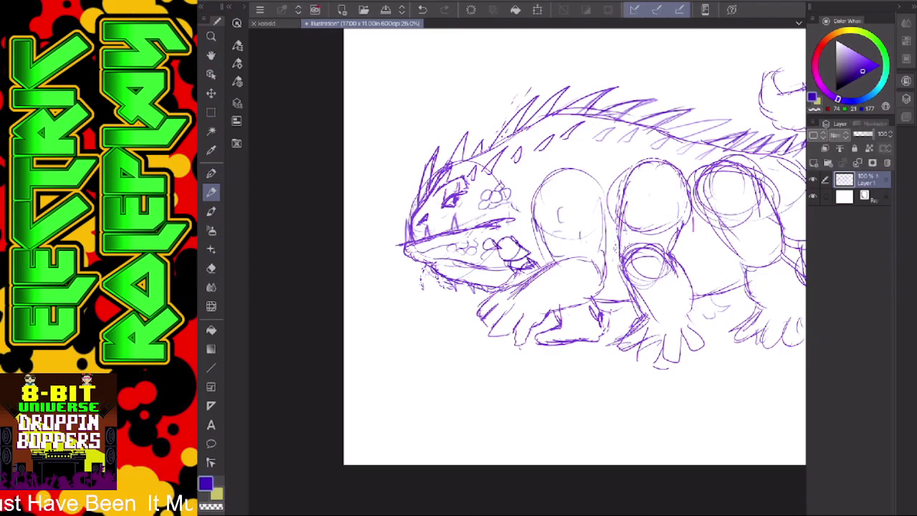
{"action": "mouse_move", "coordinate": [556, 171]}
{"action": "left_mouse_down"}
{"action": "mouse_move", "coordinate": [536, 194]}
{"action": "mouse_move", "coordinate": [567, 172]}
{"action": "mouse_move", "coordinate": [592, 188]}
{"action": "left_mouse_up"}
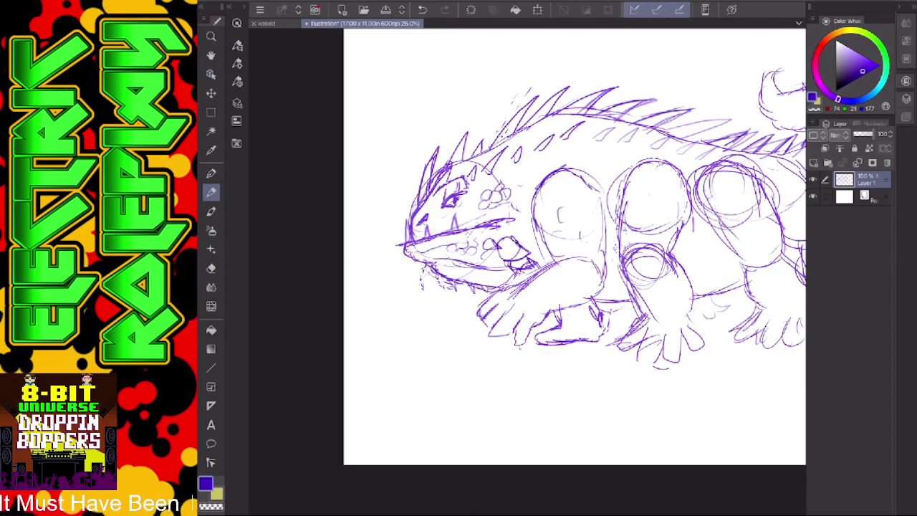
{"action": "mouse_move", "coordinate": [523, 176]}
{"action": "left_mouse_down"}
{"action": "mouse_move", "coordinate": [533, 177]}
{"action": "mouse_move", "coordinate": [519, 188]}
{"action": "left_mouse_up"}
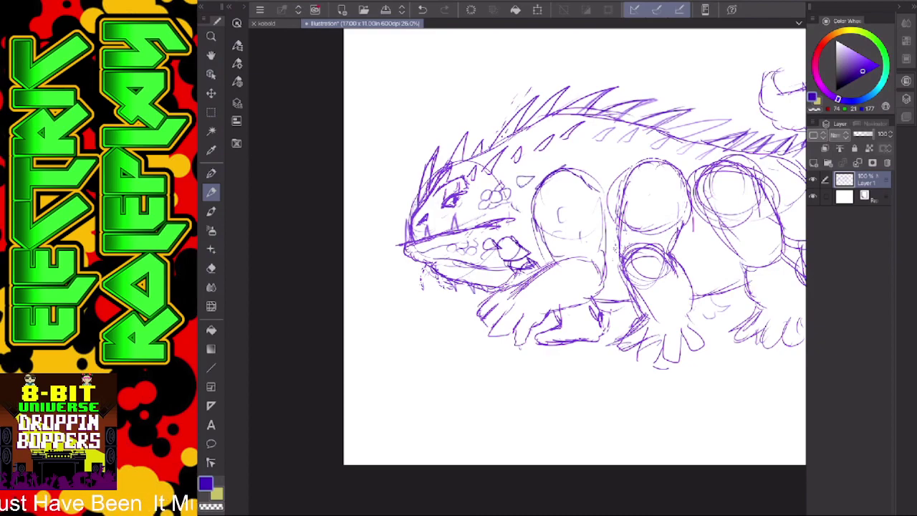
{"action": "left_click_drag", "start_coordinate": [589, 156], "coordinate": [572, 166]}
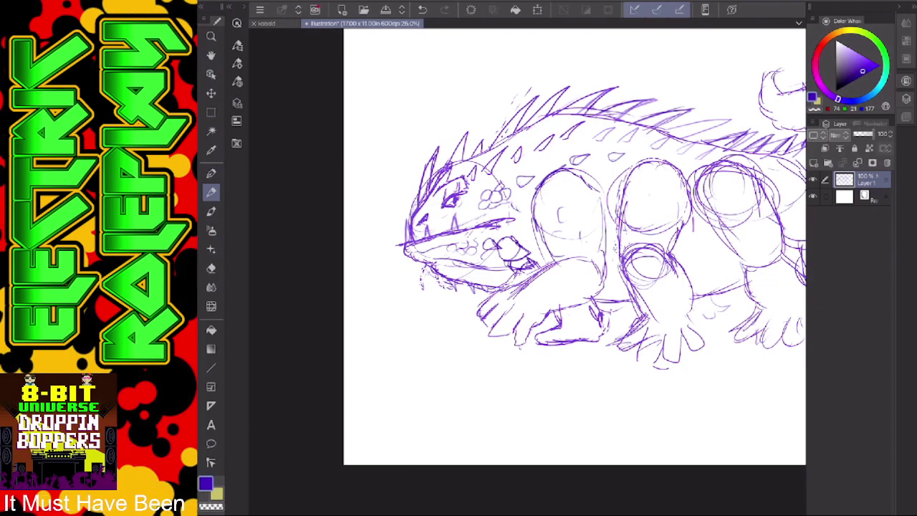
Round off the innermost toe of the near front foot and draw a dark pointed claw on it.
{"action": "scroll", "coordinate": [563, 254], "scroll_direction": "down", "scroll_amount": 3}
{"action": "scroll", "coordinate": [563, 253], "scroll_direction": "up", "scroll_amount": 1}
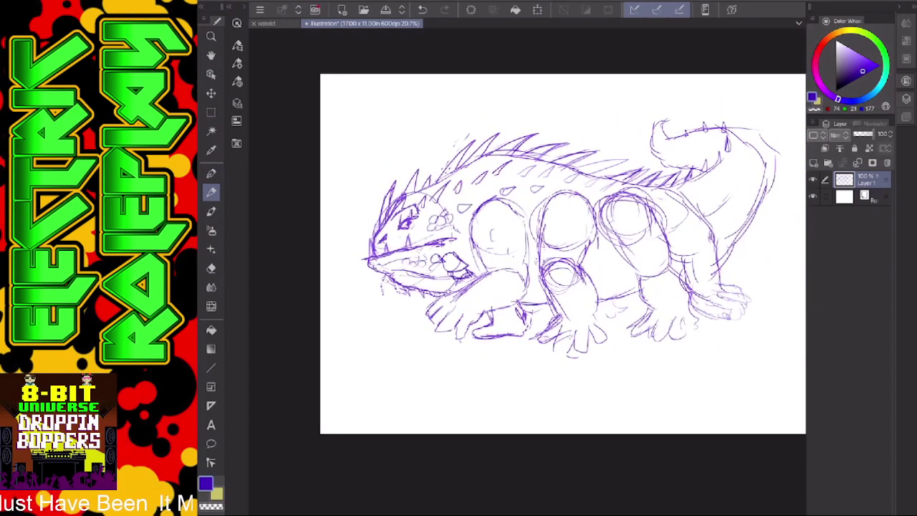
{"action": "scroll", "coordinate": [546, 338], "scroll_direction": "up", "scroll_amount": 3}
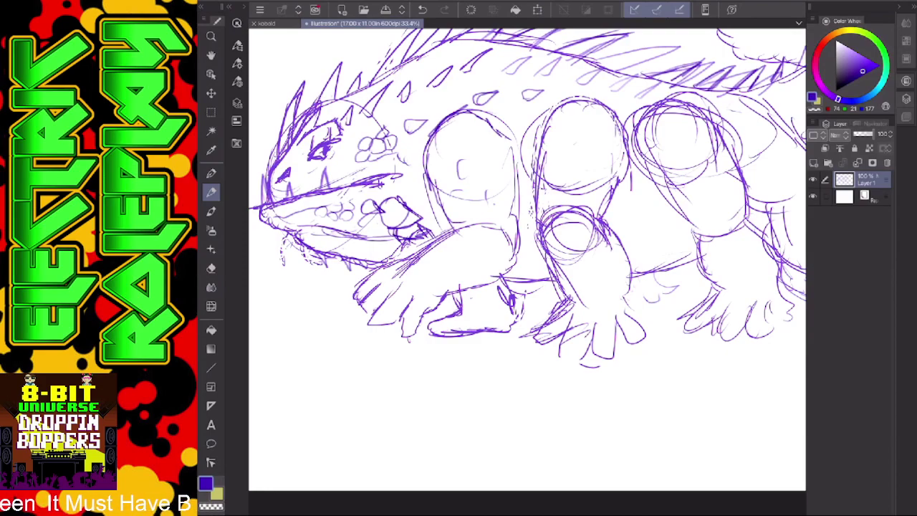
{"action": "mouse_move", "coordinate": [420, 316]}
{"action": "left_mouse_down"}
{"action": "mouse_move", "coordinate": [414, 332]}
{"action": "mouse_move", "coordinate": [398, 329]}
{"action": "mouse_move", "coordinate": [401, 318]}
{"action": "mouse_move", "coordinate": [397, 331]}
{"action": "left_mouse_up"}
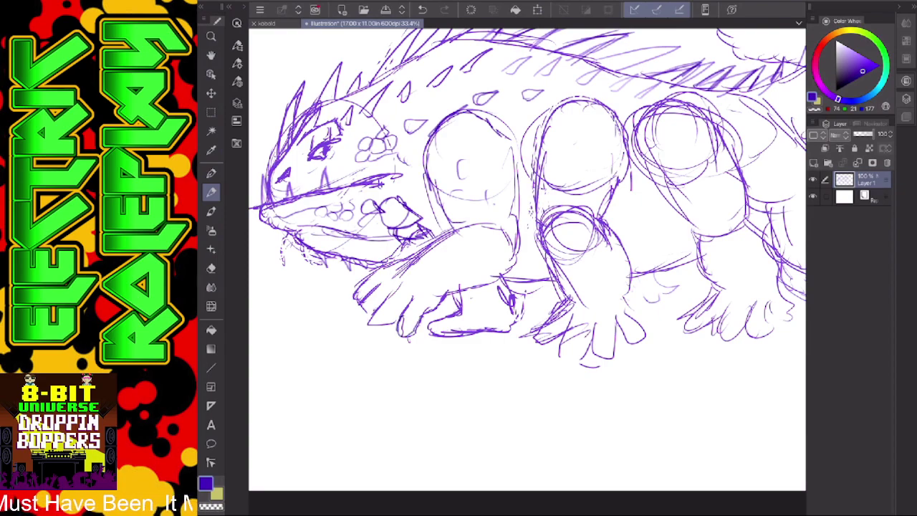
{"action": "left_click_drag", "start_coordinate": [414, 296], "coordinate": [397, 347]}
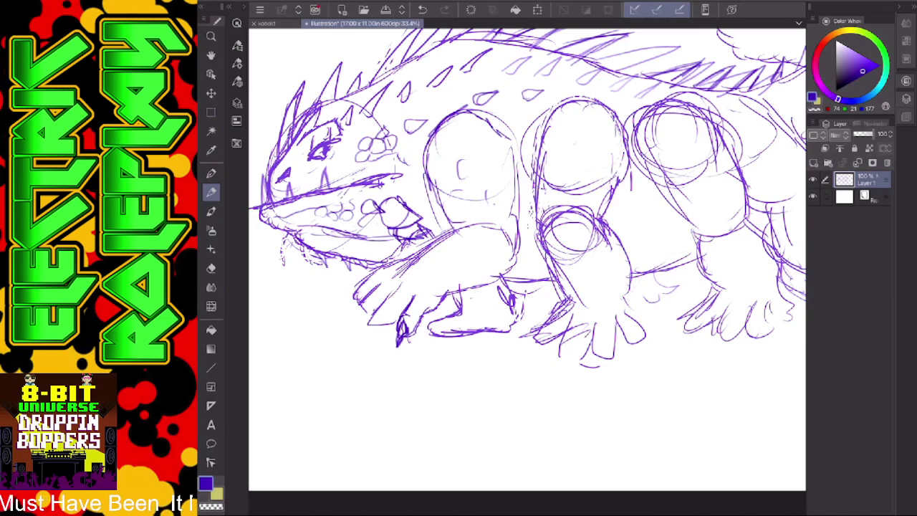
Switch to the Pen tool and draw the adjacent front toe with a long claw, thickening its outer edge.
{"action": "scroll", "coordinate": [398, 341], "scroll_direction": "up", "scroll_amount": 4}
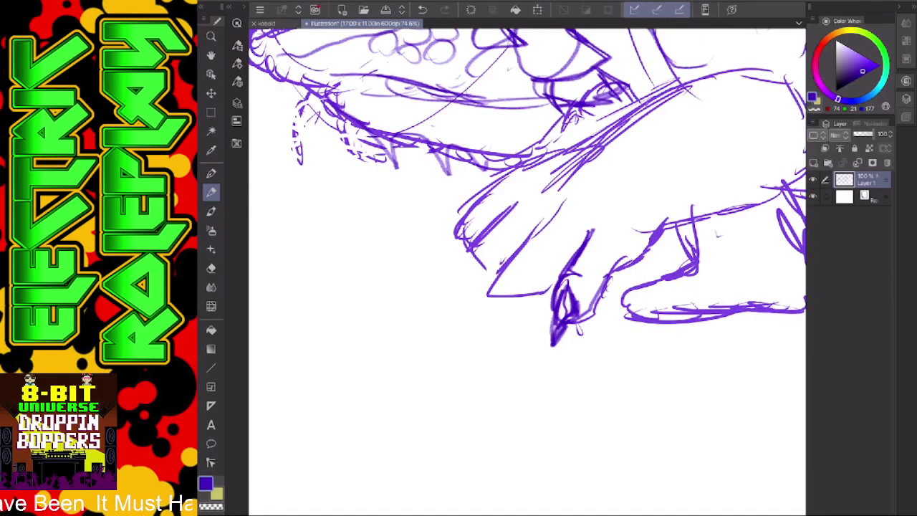
{"action": "mouse_move", "coordinate": [566, 197]}
{"action": "left_mouse_down"}
{"action": "mouse_move", "coordinate": [499, 273]}
{"action": "mouse_move", "coordinate": [499, 317]}
{"action": "mouse_move", "coordinate": [527, 318]}
{"action": "mouse_move", "coordinate": [559, 264]}
{"action": "mouse_move", "coordinate": [579, 249]}
{"action": "left_mouse_up"}
{"action": "key", "text": "p"}
{"action": "mouse_move", "coordinate": [503, 293]}
{"action": "left_mouse_down"}
{"action": "mouse_move", "coordinate": [493, 342]}
{"action": "mouse_move", "coordinate": [504, 294]}
{"action": "mouse_move", "coordinate": [520, 315]}
{"action": "mouse_move", "coordinate": [494, 348]}
{"action": "mouse_move", "coordinate": [505, 289]}
{"action": "left_mouse_up"}
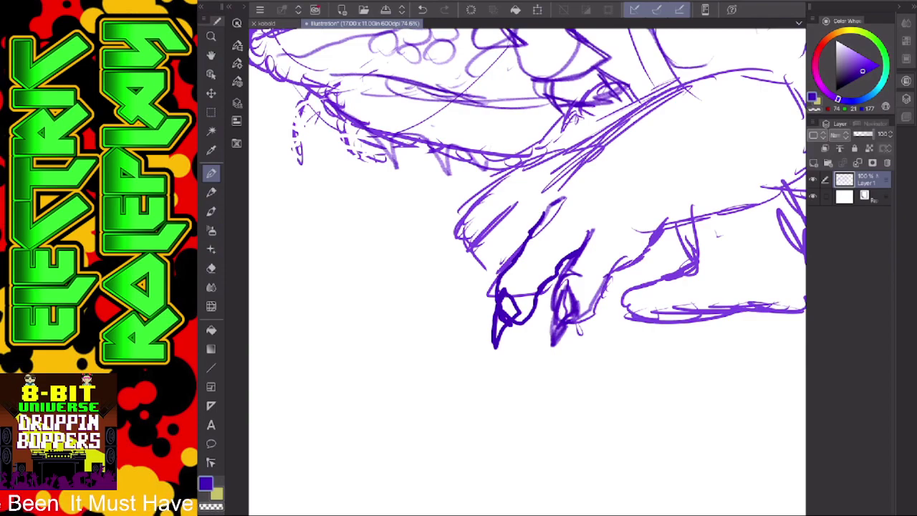
{"action": "mouse_move", "coordinate": [563, 199]}
{"action": "left_mouse_down"}
{"action": "mouse_move", "coordinate": [538, 215]}
{"action": "mouse_move", "coordinate": [500, 272]}
{"action": "mouse_move", "coordinate": [513, 308]}
{"action": "left_mouse_up"}
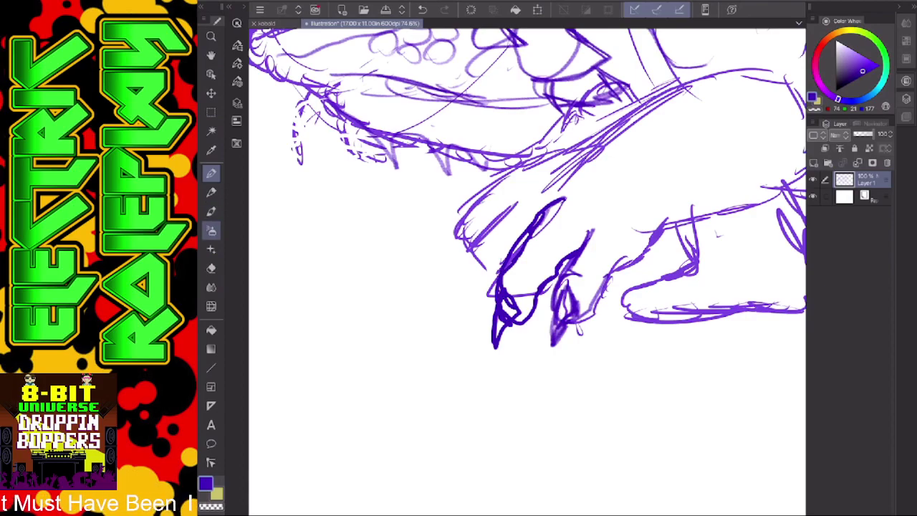
Erase that toe's overlong tip and redraw it shorter with a claw, then outline the two outer toes with matching claws.
{"action": "left_click", "coordinate": [211, 268]}
{"action": "mouse_move", "coordinate": [494, 347]}
{"action": "left_mouse_down"}
{"action": "mouse_move", "coordinate": [511, 315]}
{"action": "mouse_move", "coordinate": [527, 317]}
{"action": "mouse_move", "coordinate": [501, 290]}
{"action": "mouse_move", "coordinate": [510, 267]}
{"action": "mouse_move", "coordinate": [499, 285]}
{"action": "mouse_move", "coordinate": [538, 290]}
{"action": "mouse_move", "coordinate": [530, 315]}
{"action": "left_mouse_up"}
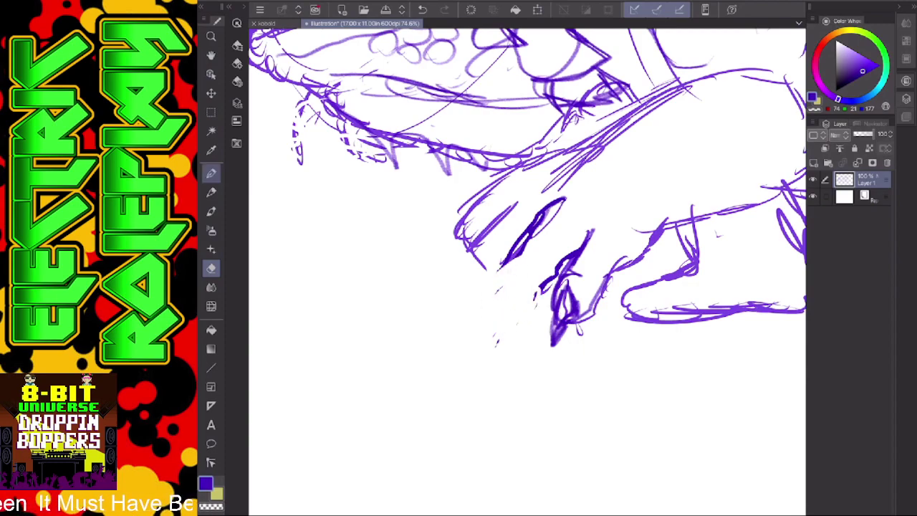
{"action": "left_click", "coordinate": [211, 172]}
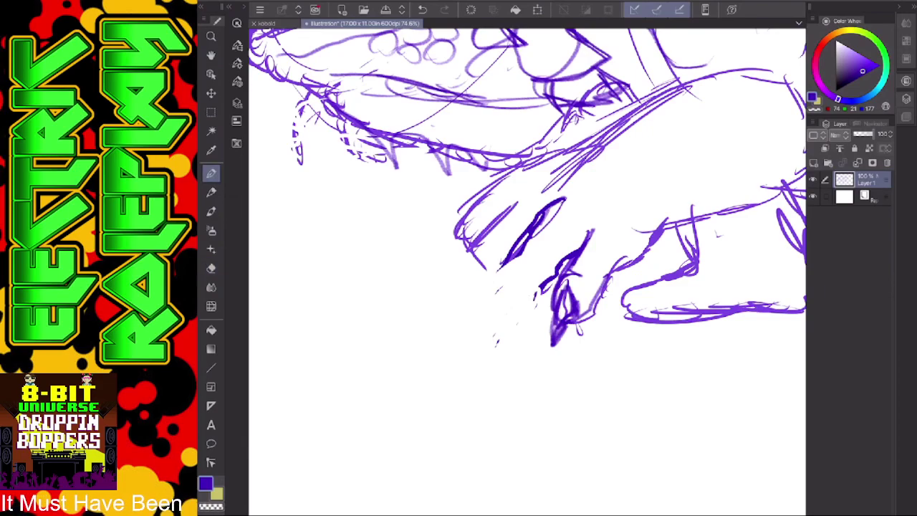
{"action": "mouse_move", "coordinate": [514, 250]}
{"action": "left_mouse_down"}
{"action": "mouse_move", "coordinate": [510, 284]}
{"action": "mouse_move", "coordinate": [534, 296]}
{"action": "mouse_move", "coordinate": [545, 289]}
{"action": "mouse_move", "coordinate": [510, 270]}
{"action": "mouse_move", "coordinate": [502, 322]}
{"action": "mouse_move", "coordinate": [517, 283]}
{"action": "mouse_move", "coordinate": [484, 256]}
{"action": "mouse_move", "coordinate": [475, 233]}
{"action": "mouse_move", "coordinate": [504, 199]}
{"action": "mouse_move", "coordinate": [547, 176]}
{"action": "left_mouse_up"}
{"action": "mouse_move", "coordinate": [482, 242]}
{"action": "left_mouse_down"}
{"action": "mouse_move", "coordinate": [469, 285]}
{"action": "mouse_move", "coordinate": [494, 261]}
{"action": "left_mouse_up"}
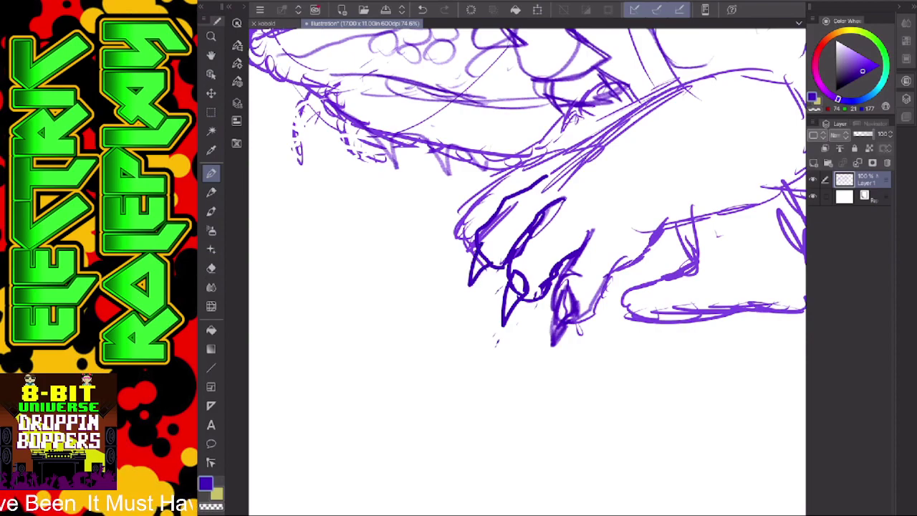
{"action": "mouse_move", "coordinate": [476, 231]}
{"action": "left_mouse_down"}
{"action": "mouse_move", "coordinate": [470, 204]}
{"action": "mouse_move", "coordinate": [513, 172]}
{"action": "mouse_move", "coordinate": [592, 142]}
{"action": "left_mouse_up"}
{"action": "mouse_move", "coordinate": [471, 218]}
{"action": "left_mouse_down"}
{"action": "mouse_move", "coordinate": [455, 251]}
{"action": "mouse_move", "coordinate": [474, 239]}
{"action": "left_mouse_up"}
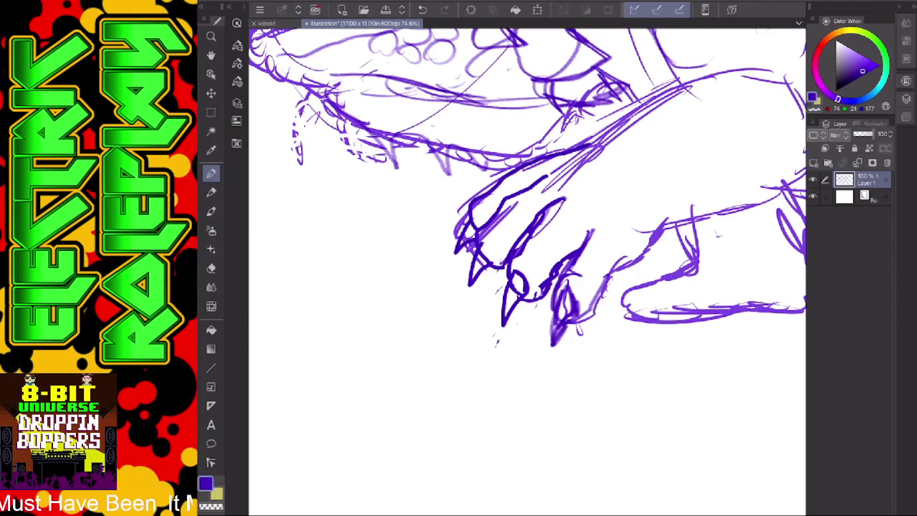
Retrace the near front forearm's upper and lower contours and elbow with dark lines, and add small oval scales near the elbow.
{"action": "scroll", "coordinate": [572, 370], "scroll_direction": "down", "scroll_amount": 4}
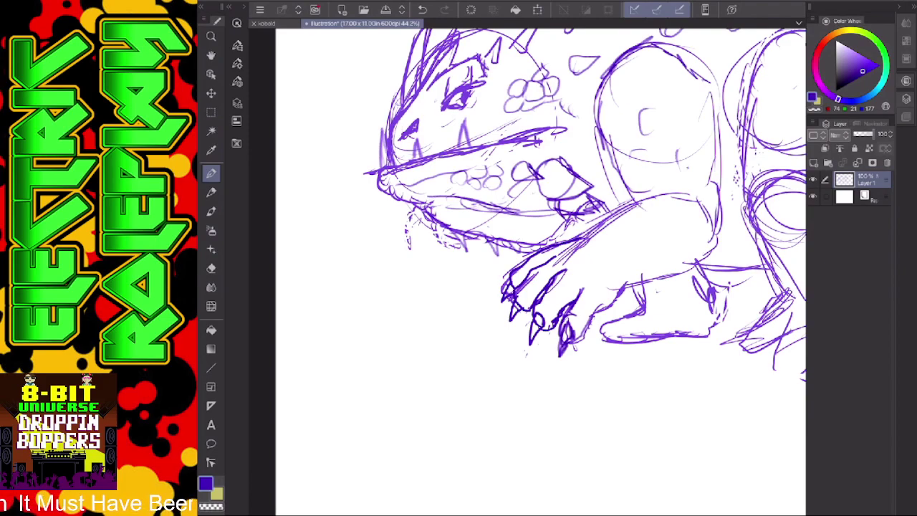
{"action": "left_click_drag", "start_coordinate": [576, 237], "coordinate": [695, 192]}
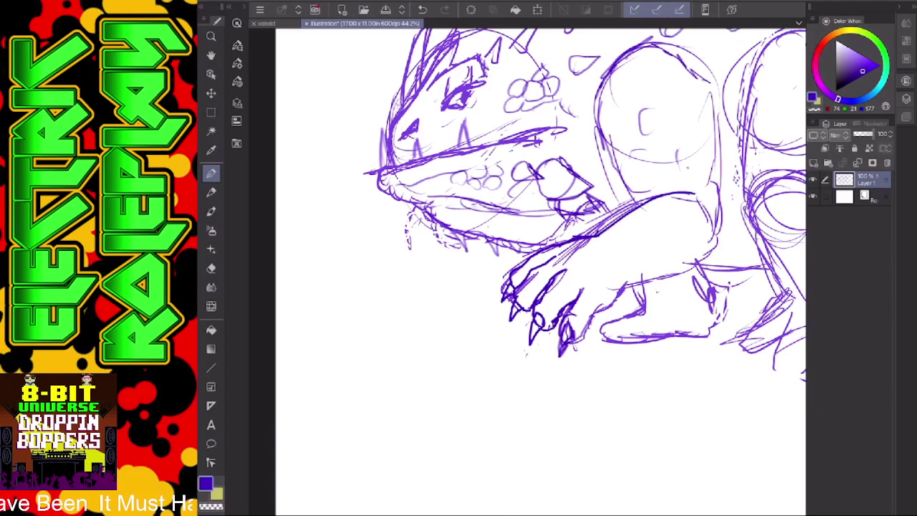
{"action": "mouse_move", "coordinate": [616, 297]}
{"action": "left_mouse_down"}
{"action": "mouse_move", "coordinate": [633, 280]}
{"action": "mouse_move", "coordinate": [696, 265]}
{"action": "mouse_move", "coordinate": [724, 240]}
{"action": "mouse_move", "coordinate": [708, 100]}
{"action": "left_mouse_up"}
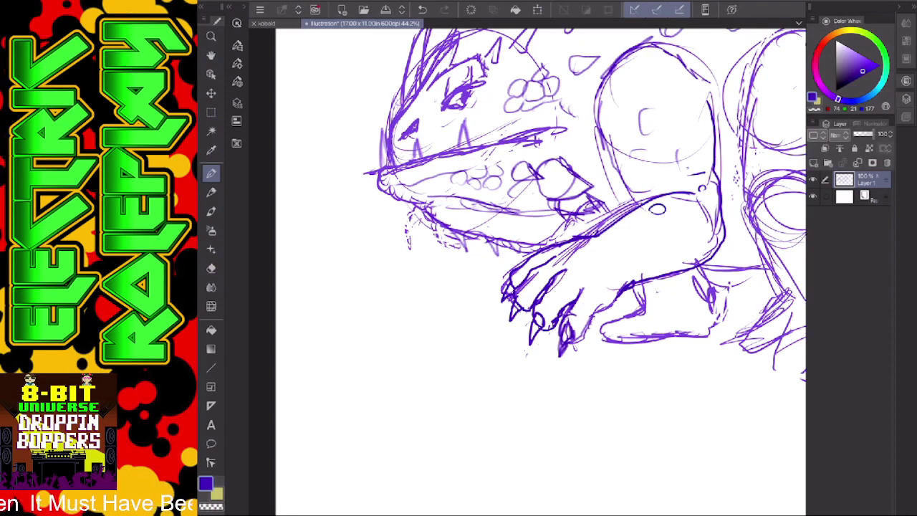
{"action": "mouse_move", "coordinate": [614, 233]}
{"action": "left_mouse_down"}
{"action": "mouse_move", "coordinate": [655, 230]}
{"action": "mouse_move", "coordinate": [645, 233]}
{"action": "left_mouse_up"}
Erase the innermost toe and claw of the near front foot and redraw them with the Pen, ending in a shorter pointed claw.
{"action": "scroll", "coordinate": [614, 308], "scroll_direction": "down", "scroll_amount": 2}
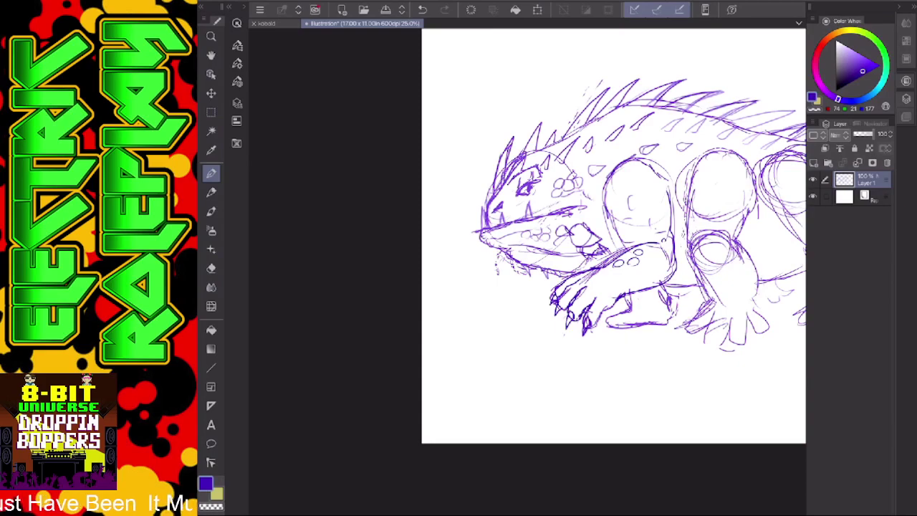
{"action": "scroll", "coordinate": [651, 351], "scroll_direction": "up", "scroll_amount": 4}
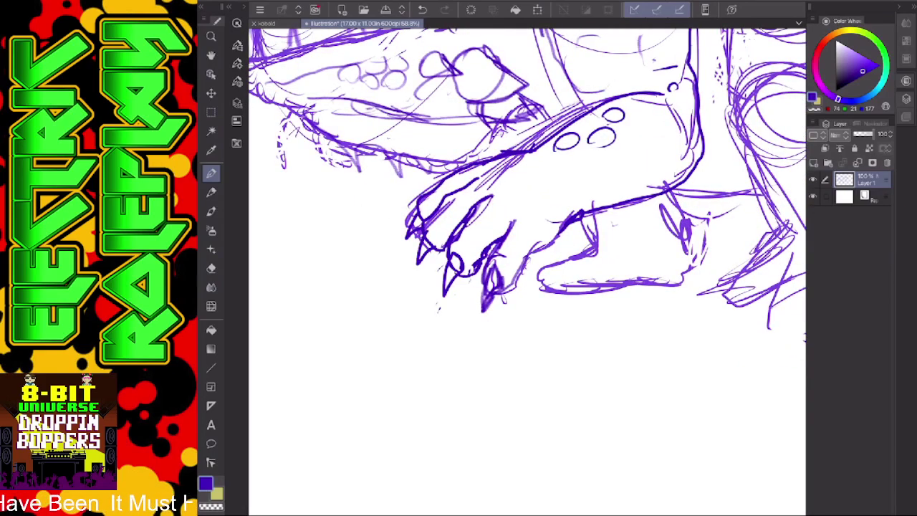
{"action": "left_click", "coordinate": [211, 268]}
{"action": "mouse_move", "coordinate": [506, 289]}
{"action": "left_mouse_down"}
{"action": "mouse_move", "coordinate": [490, 306]}
{"action": "mouse_move", "coordinate": [490, 265]}
{"action": "mouse_move", "coordinate": [485, 310]}
{"action": "left_mouse_up"}
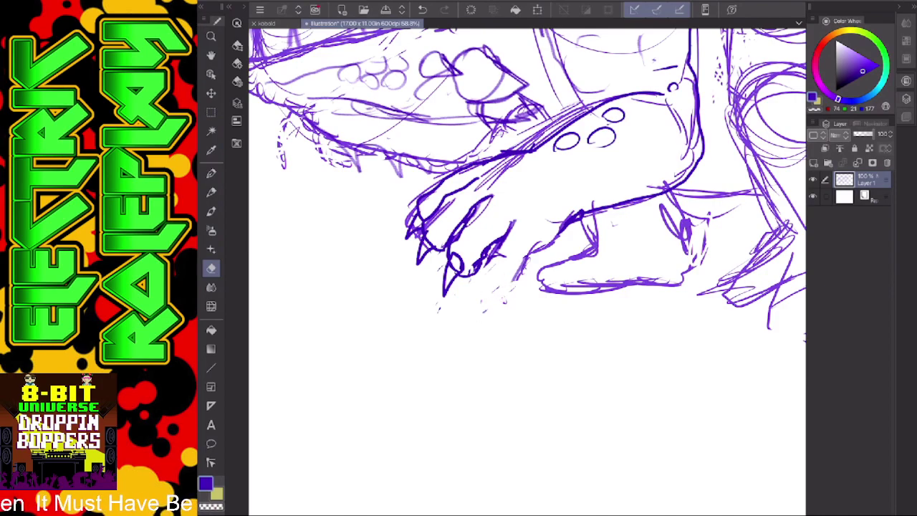
{"action": "key", "text": "p"}
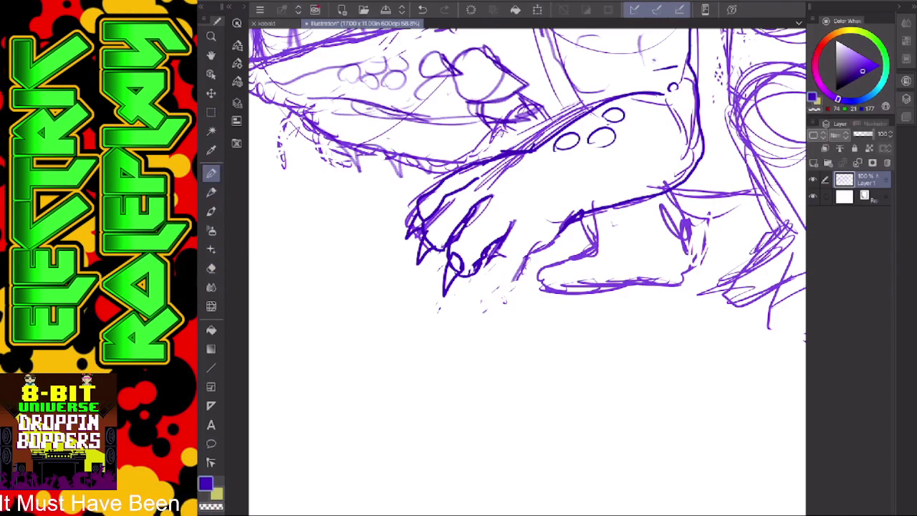
{"action": "mouse_move", "coordinate": [495, 247]}
{"action": "left_mouse_down"}
{"action": "mouse_move", "coordinate": [486, 275]}
{"action": "mouse_move", "coordinate": [505, 289]}
{"action": "mouse_move", "coordinate": [528, 255]}
{"action": "mouse_move", "coordinate": [491, 310]}
{"action": "mouse_move", "coordinate": [506, 275]}
{"action": "mouse_move", "coordinate": [499, 267]}
{"action": "mouse_move", "coordinate": [491, 280]}
{"action": "left_mouse_up"}
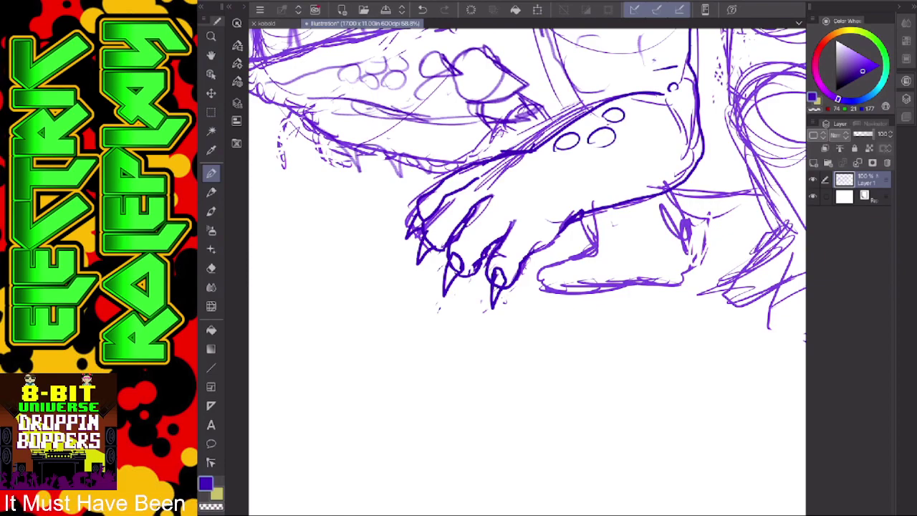
Fill the near front foot's claws with dark purple strokes and darken the creases between the toes.
{"action": "mouse_move", "coordinate": [447, 285]}
{"action": "left_mouse_down"}
{"action": "mouse_move", "coordinate": [457, 265]}
{"action": "mouse_move", "coordinate": [422, 241]}
{"action": "mouse_move", "coordinate": [419, 274]}
{"action": "mouse_move", "coordinate": [419, 216]}
{"action": "left_mouse_up"}
{"action": "left_click_drag", "start_coordinate": [408, 248], "coordinate": [421, 221]}
{"action": "left_click_drag", "start_coordinate": [407, 245], "coordinate": [421, 218]}
{"action": "left_click_drag", "start_coordinate": [497, 284], "coordinate": [503, 273]}
{"action": "mouse_move", "coordinate": [496, 303]}
{"action": "left_mouse_down"}
{"action": "mouse_move", "coordinate": [500, 270]}
{"action": "mouse_move", "coordinate": [458, 260]}
{"action": "left_mouse_up"}
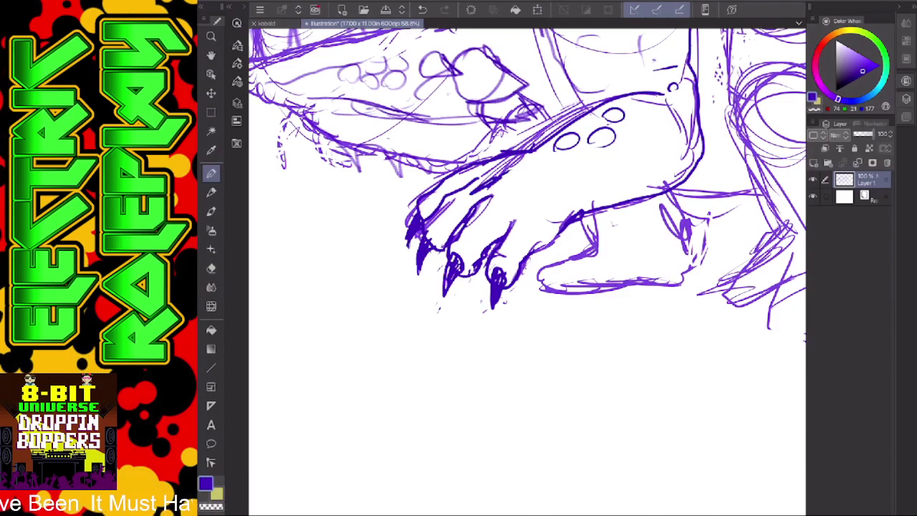
{"action": "left_click_drag", "start_coordinate": [504, 178], "coordinate": [437, 218]}
Erase the stray sketch lines along the near front forearm, inside the elbow and at the top of the far front foot.
{"action": "left_click", "coordinate": [212, 269]}
{"action": "mouse_move", "coordinate": [473, 192]}
{"action": "left_mouse_down"}
{"action": "mouse_move", "coordinate": [520, 159]}
{"action": "mouse_move", "coordinate": [489, 171]}
{"action": "left_mouse_up"}
{"action": "left_click_drag", "start_coordinate": [523, 142], "coordinate": [583, 107]}
{"action": "left_click_drag", "start_coordinate": [677, 120], "coordinate": [691, 149]}
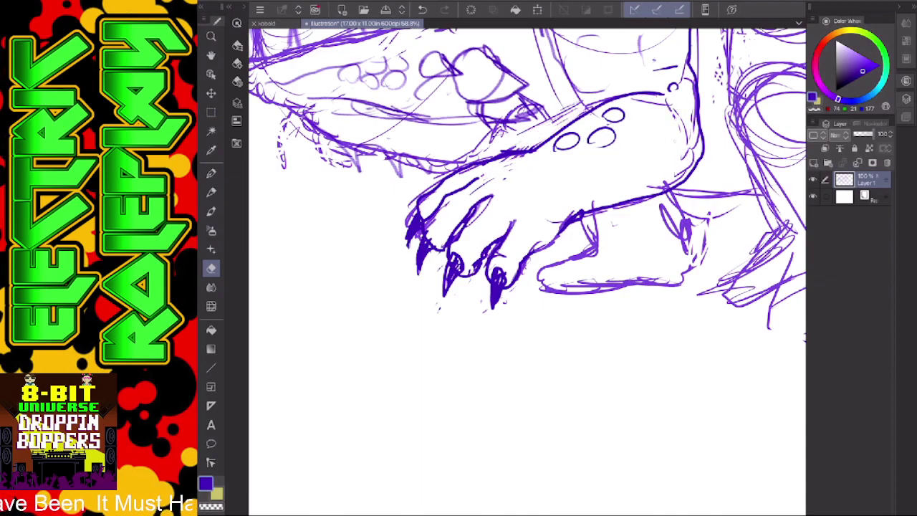
{"action": "left_click_drag", "start_coordinate": [584, 226], "coordinate": [588, 243]}
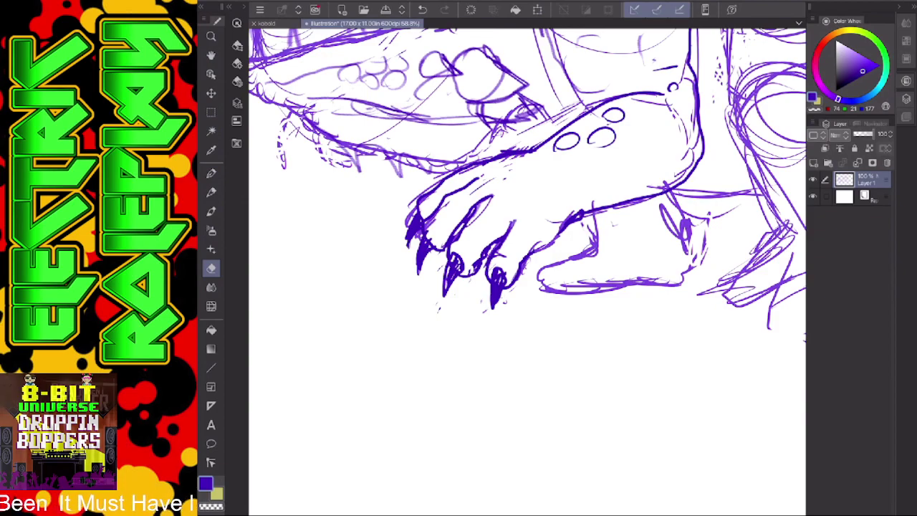
Retrace the tail's outer curve and draw a continuous belly line behind the legs with the Pen.
{"action": "scroll", "coordinate": [619, 287], "scroll_direction": "down", "scroll_amount": 5}
{"action": "scroll", "coordinate": [652, 287], "scroll_direction": "up", "scroll_amount": 1}
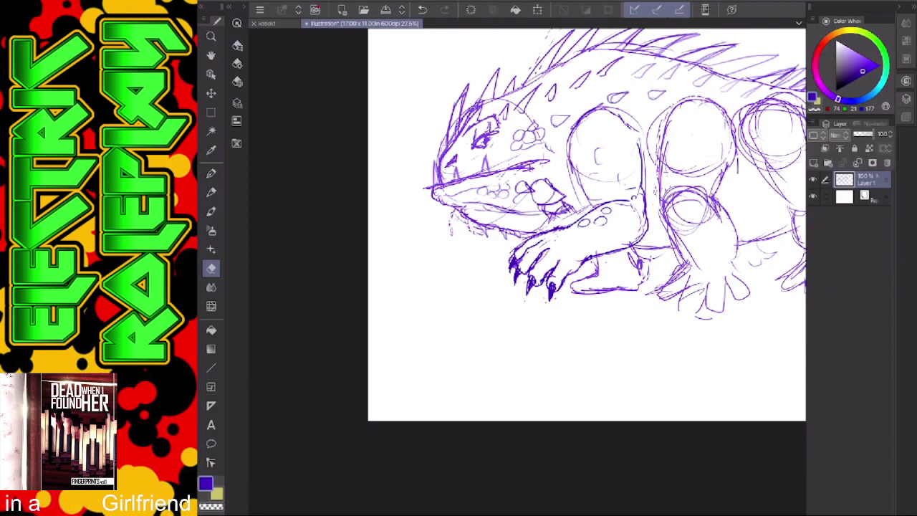
{"action": "scroll", "coordinate": [510, 305], "scroll_direction": "down", "scroll_amount": 2}
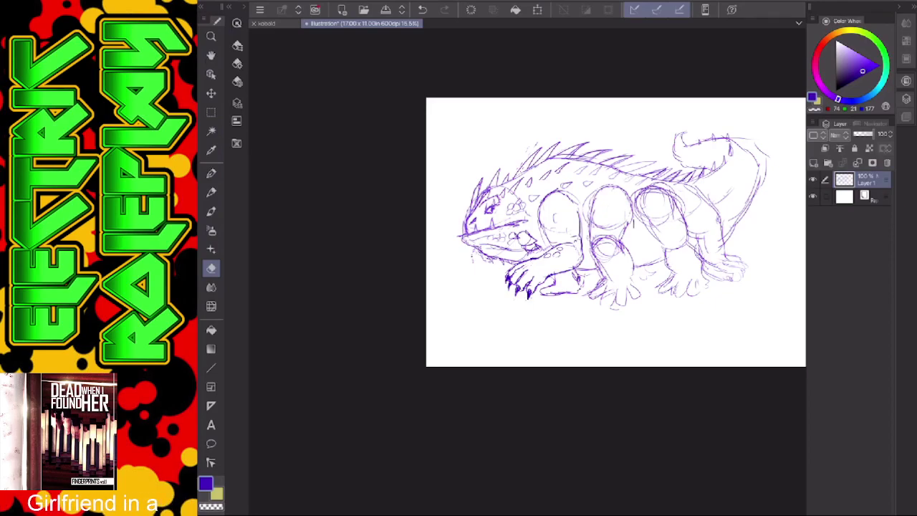
{"action": "scroll", "coordinate": [616, 272], "scroll_direction": "up", "scroll_amount": 3}
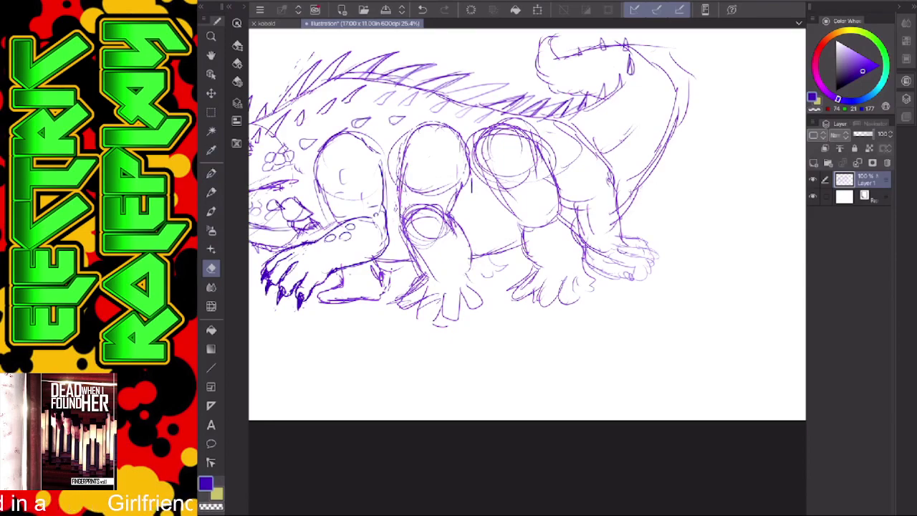
{"action": "key", "text": "p"}
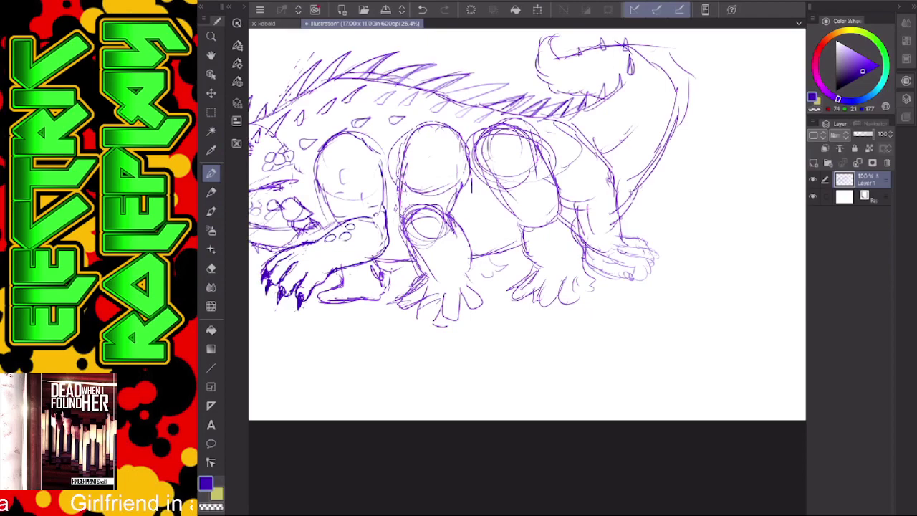
{"action": "mouse_move", "coordinate": [616, 215]}
{"action": "left_mouse_down"}
{"action": "mouse_move", "coordinate": [673, 169]}
{"action": "mouse_move", "coordinate": [693, 122]}
{"action": "mouse_move", "coordinate": [682, 70]}
{"action": "mouse_move", "coordinate": [627, 41]}
{"action": "left_mouse_up"}
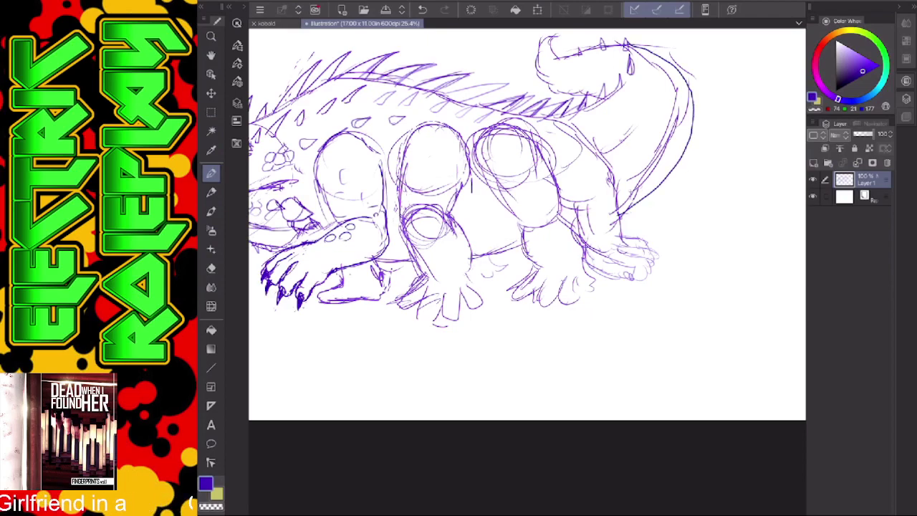
{"action": "mouse_move", "coordinate": [465, 259]}
{"action": "left_mouse_down"}
{"action": "mouse_move", "coordinate": [619, 231]}
{"action": "mouse_move", "coordinate": [408, 260]}
{"action": "left_mouse_up"}
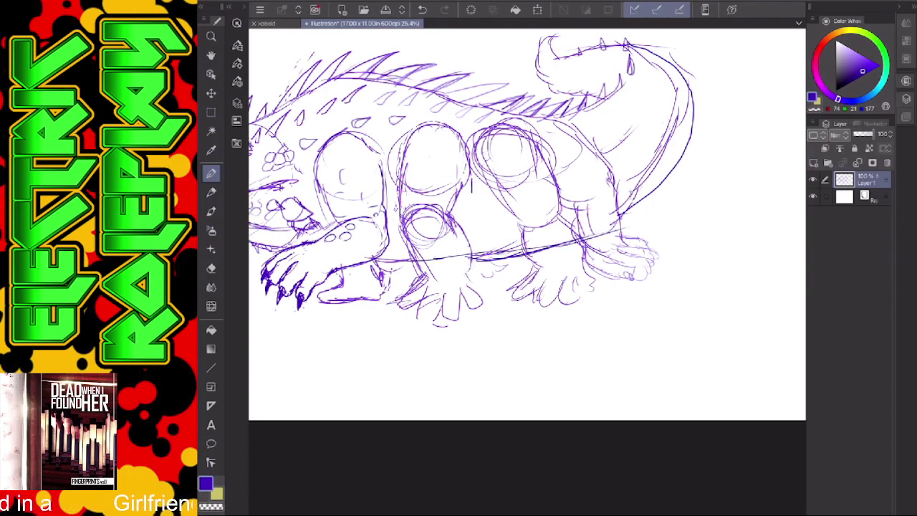
Move the creature sketch slightly right and down to centre it on the canvas.
{"action": "scroll", "coordinate": [623, 278], "scroll_direction": "down", "scroll_amount": 5}
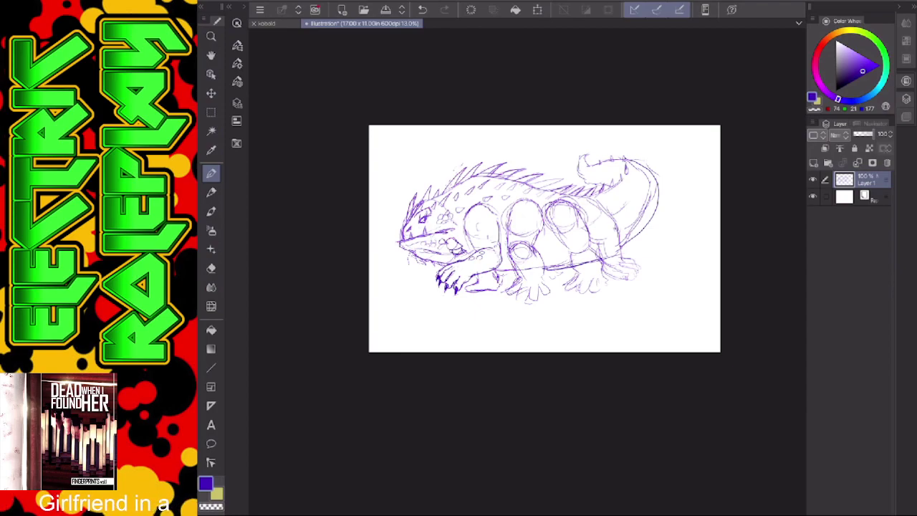
{"action": "left_click", "coordinate": [211, 93]}
{"action": "left_click_drag", "start_coordinate": [546, 217], "coordinate": [567, 229]}
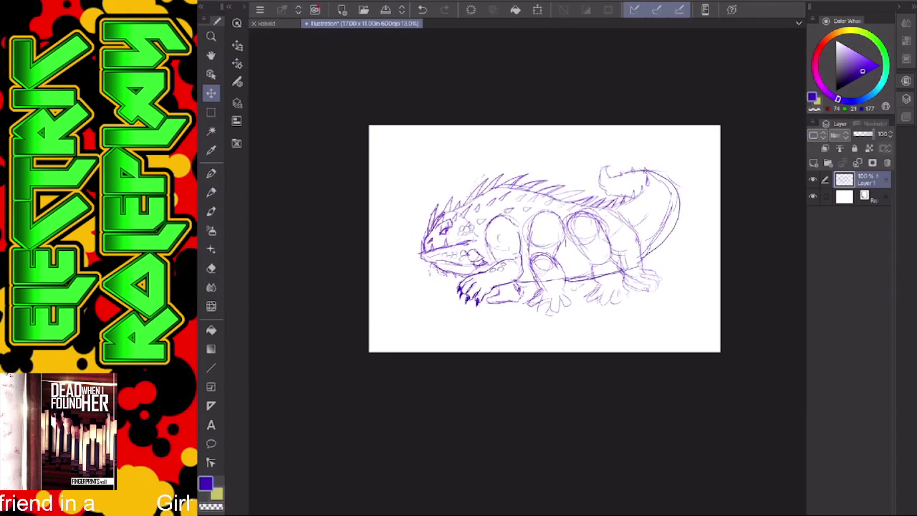
{"action": "scroll", "coordinate": [534, 344], "scroll_direction": "down", "scroll_amount": 1}
{"action": "scroll", "coordinate": [616, 315], "scroll_direction": "up", "scroll_amount": 2}
{"action": "scroll", "coordinate": [605, 310], "scroll_direction": "down", "scroll_amount": 3}
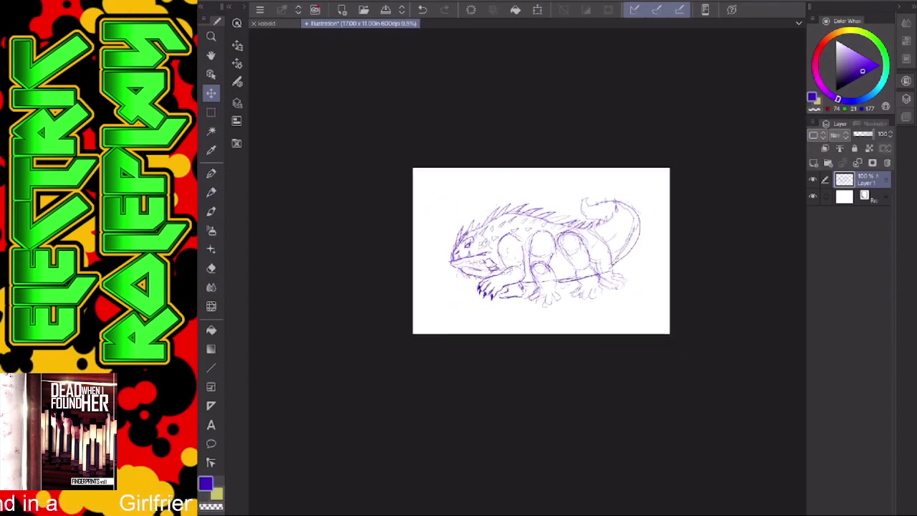
Retrace the far front foot's leg, heel, sole and toe with dark Pen lines, adding a small claw at the tip.
{"action": "scroll", "coordinate": [604, 308], "scroll_direction": "up", "scroll_amount": 4}
{"action": "scroll", "coordinate": [544, 238], "scroll_direction": "up", "scroll_amount": 2}
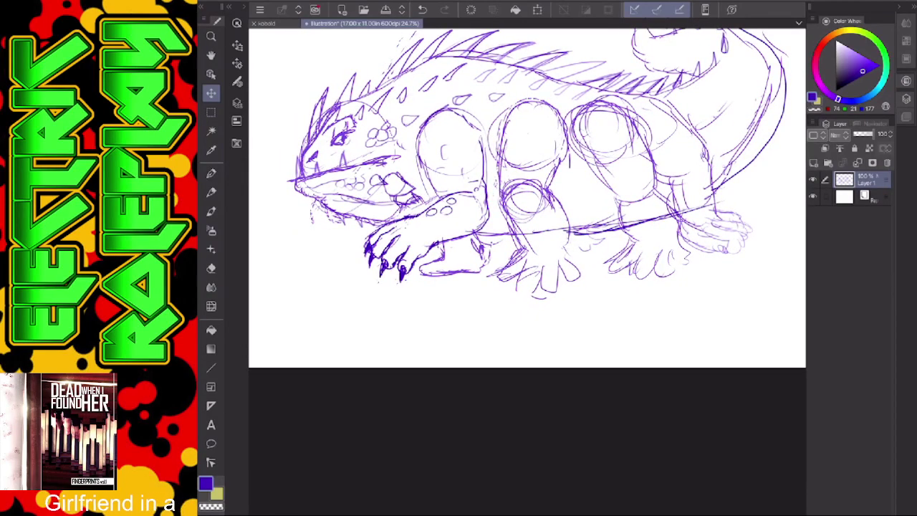
{"action": "scroll", "coordinate": [461, 290], "scroll_direction": "up", "scroll_amount": 5}
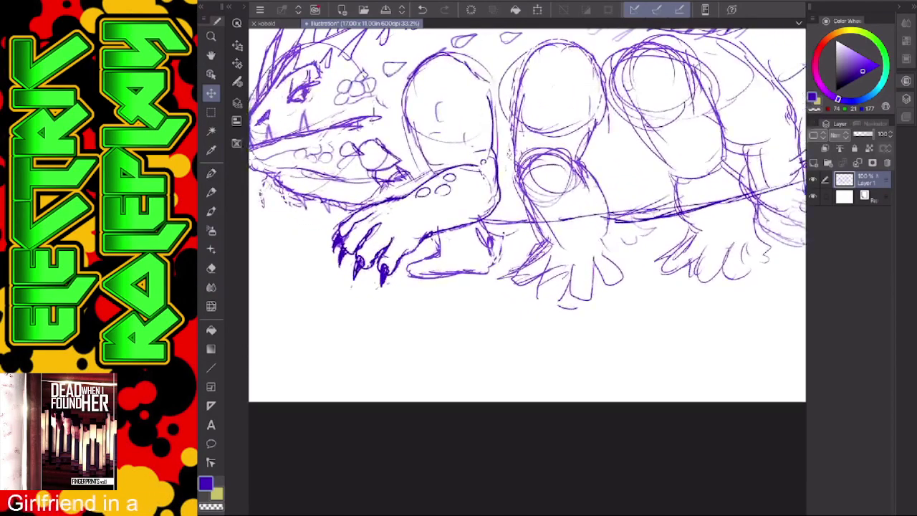
{"action": "scroll", "coordinate": [473, 282], "scroll_direction": "up", "scroll_amount": 3}
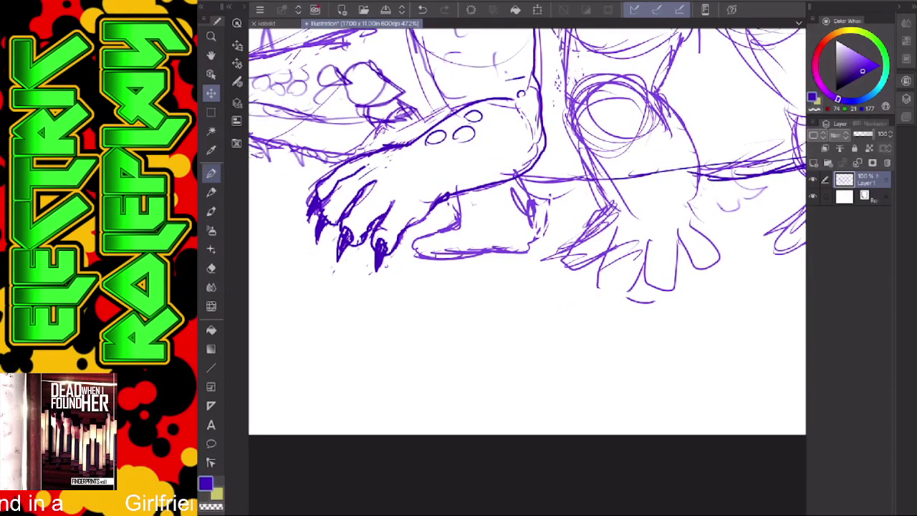
{"action": "key", "text": "p"}
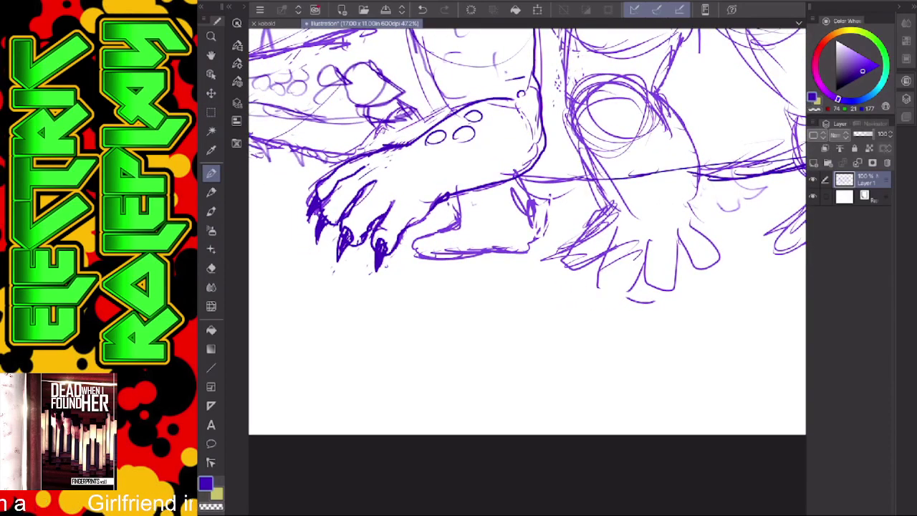
{"action": "mouse_move", "coordinate": [459, 194]}
{"action": "left_mouse_down"}
{"action": "mouse_move", "coordinate": [459, 223]}
{"action": "mouse_move", "coordinate": [431, 238]}
{"action": "mouse_move", "coordinate": [422, 255]}
{"action": "mouse_move", "coordinate": [511, 255]}
{"action": "mouse_move", "coordinate": [528, 243]}
{"action": "mouse_move", "coordinate": [507, 181]}
{"action": "left_mouse_up"}
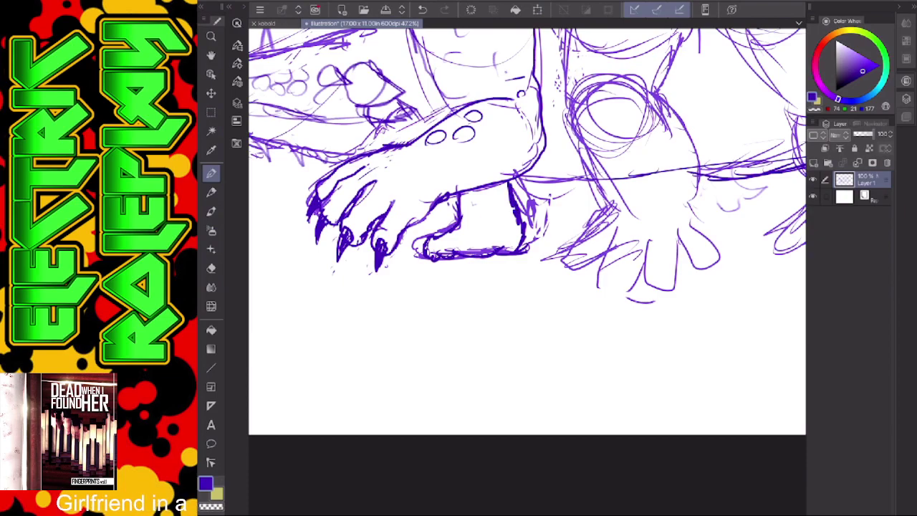
{"action": "mouse_move", "coordinate": [423, 247]}
{"action": "left_mouse_down"}
{"action": "mouse_move", "coordinate": [416, 256]}
{"action": "mouse_move", "coordinate": [423, 253]}
{"action": "left_mouse_up"}
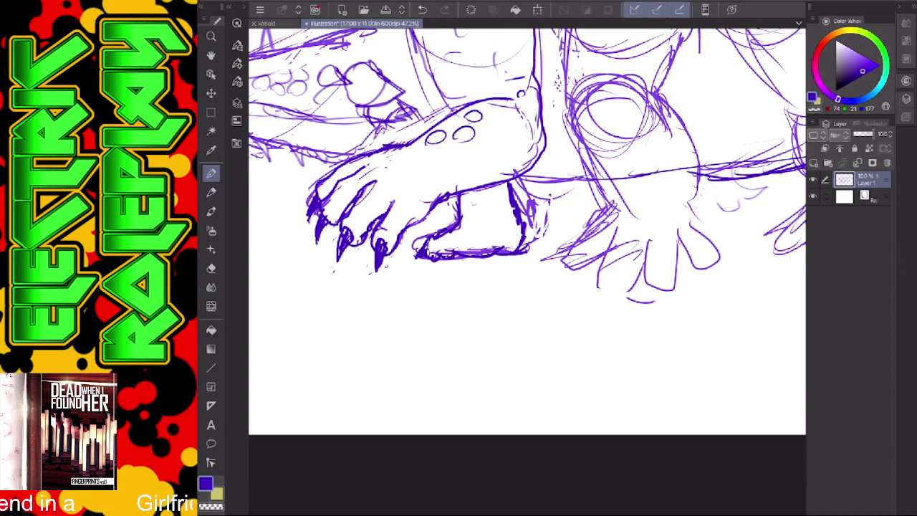
Erase the leftover rough lines around the far front foot's toe, sole and heel and behind its leg.
{"action": "key", "text": "e"}
{"action": "mouse_move", "coordinate": [414, 248]}
{"action": "left_mouse_down"}
{"action": "mouse_move", "coordinate": [449, 228]}
{"action": "mouse_move", "coordinate": [459, 208]}
{"action": "left_mouse_up"}
{"action": "mouse_move", "coordinate": [519, 194]}
{"action": "left_mouse_down"}
{"action": "mouse_move", "coordinate": [531, 223]}
{"action": "mouse_move", "coordinate": [533, 203]}
{"action": "mouse_move", "coordinate": [549, 200]}
{"action": "left_mouse_up"}
{"action": "mouse_move", "coordinate": [530, 244]}
{"action": "left_mouse_down"}
{"action": "mouse_move", "coordinate": [517, 257]}
{"action": "mouse_move", "coordinate": [468, 250]}
{"action": "mouse_move", "coordinate": [492, 247]}
{"action": "mouse_move", "coordinate": [445, 255]}
{"action": "left_mouse_up"}
{"action": "left_click_drag", "start_coordinate": [503, 248], "coordinate": [510, 250]}
{"action": "mouse_move", "coordinate": [514, 212]}
{"action": "left_mouse_down"}
{"action": "mouse_move", "coordinate": [517, 225]}
{"action": "mouse_move", "coordinate": [514, 207]}
{"action": "left_mouse_up"}
{"action": "left_click_drag", "start_coordinate": [516, 210], "coordinate": [522, 225]}
{"action": "left_click_drag", "start_coordinate": [518, 193], "coordinate": [517, 201]}
{"action": "mouse_move", "coordinate": [517, 179]}
{"action": "left_mouse_down"}
{"action": "mouse_move", "coordinate": [540, 234]}
{"action": "mouse_move", "coordinate": [545, 227]}
{"action": "left_mouse_up"}
{"action": "left_click_drag", "start_coordinate": [562, 197], "coordinate": [572, 191]}
Switch from the Eraser to the Polyline sub tool of the Selection area tool.
{"action": "scroll", "coordinate": [566, 292], "scroll_direction": "down", "scroll_amount": 5}
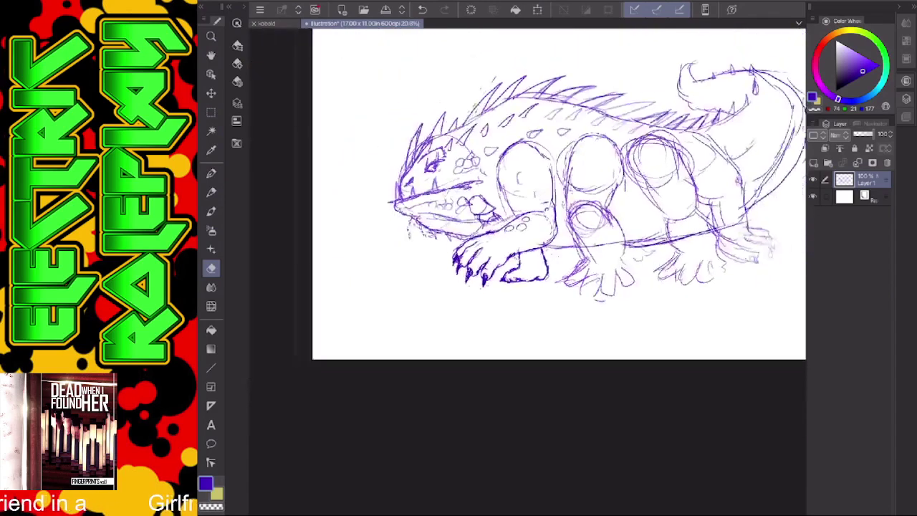
{"action": "scroll", "coordinate": [640, 305], "scroll_direction": "up", "scroll_amount": 3}
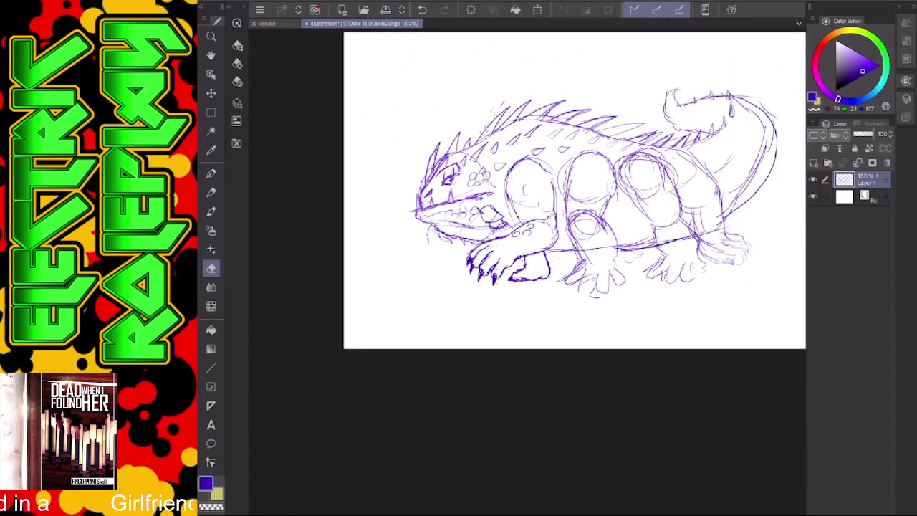
{"action": "scroll", "coordinate": [408, 209], "scroll_direction": "up", "scroll_amount": 1}
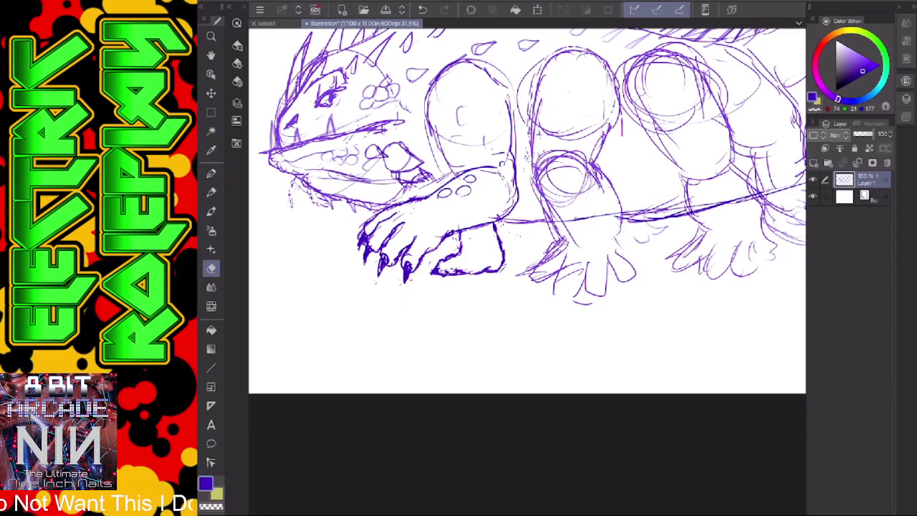
{"action": "left_click", "coordinate": [212, 131]}
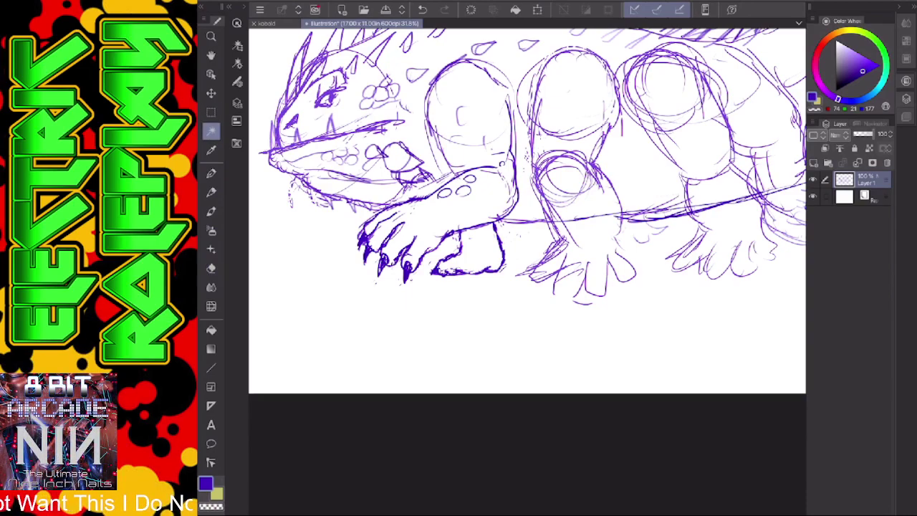
{"action": "left_click", "coordinate": [211, 112]}
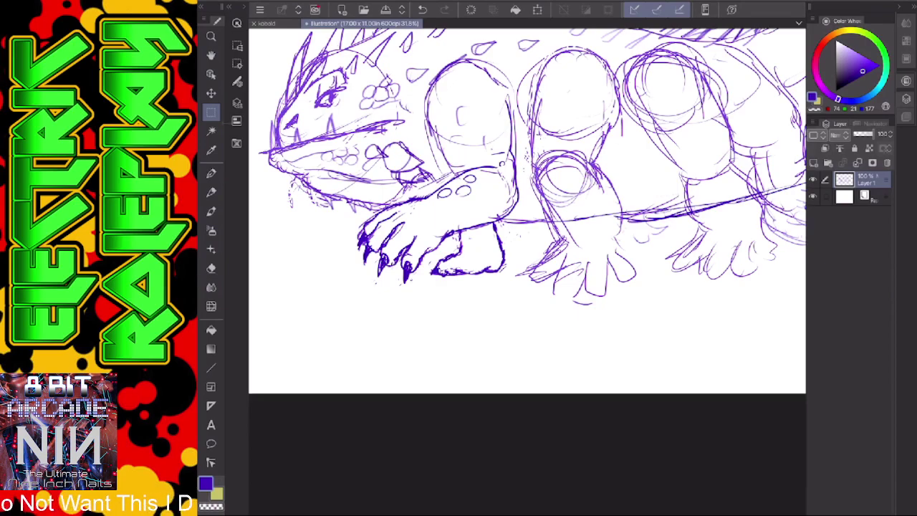
{"action": "left_click", "coordinate": [237, 64]}
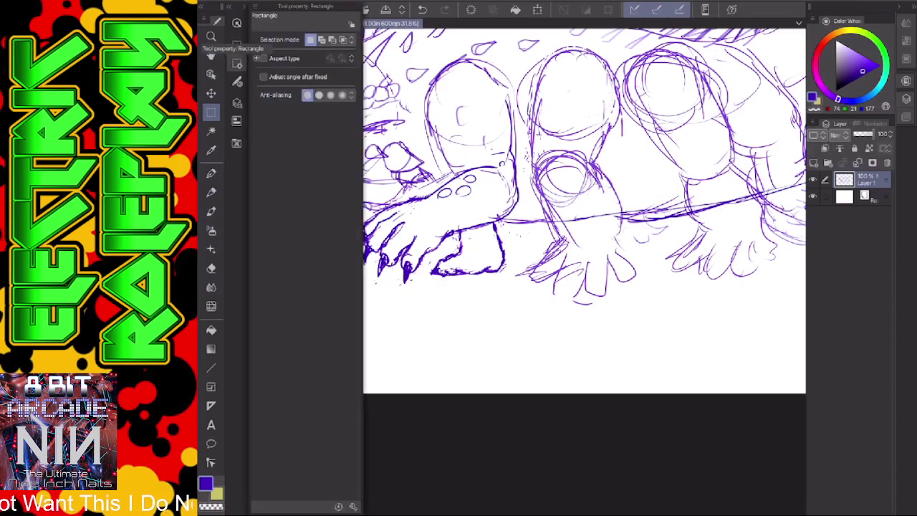
{"action": "left_click", "coordinate": [237, 44]}
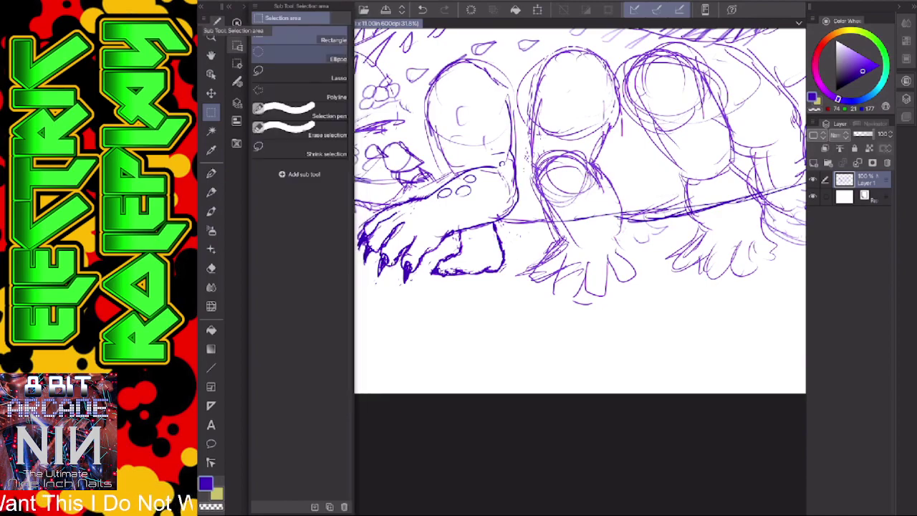
{"action": "left_click", "coordinate": [299, 93]}
{"action": "left_click", "coordinate": [237, 44]}
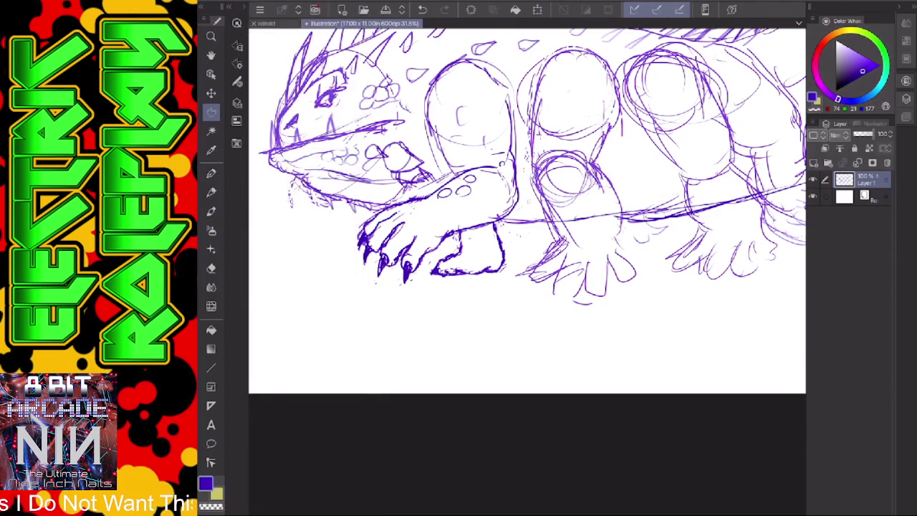
Outline the near front forearm and clawed foot, then rotate them slightly clockwise and shift them up against the jaw with Scale/Rotate.
{"action": "double_click", "coordinate": [400, 298]}
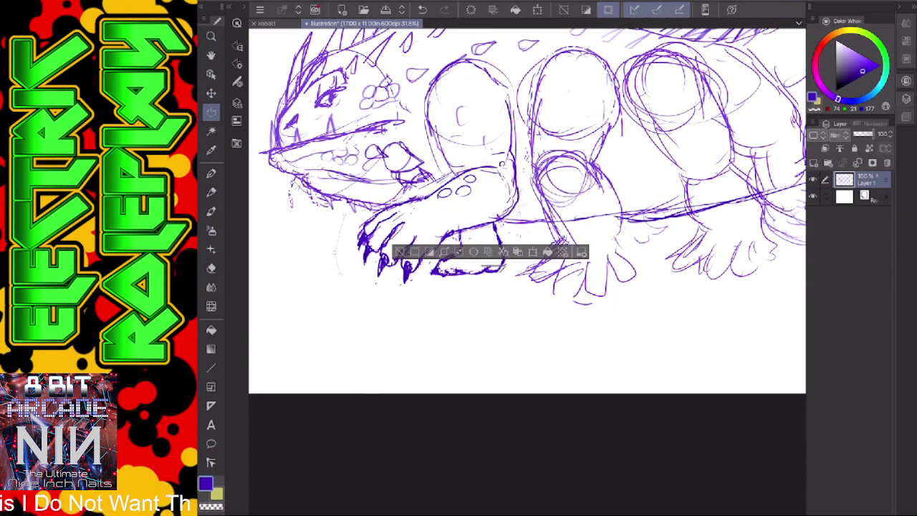
{"action": "left_click", "coordinate": [362, 305]}
{"action": "left_click", "coordinate": [412, 289]}
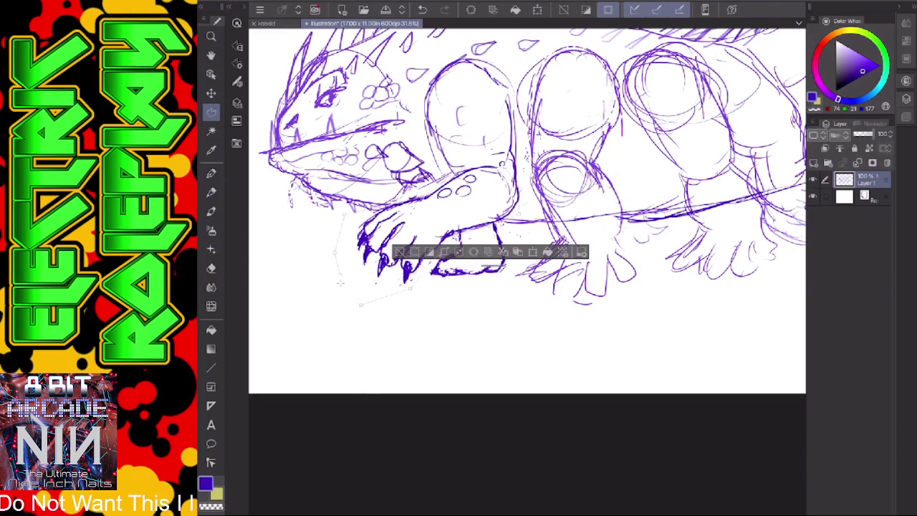
{"action": "left_click", "coordinate": [518, 214]}
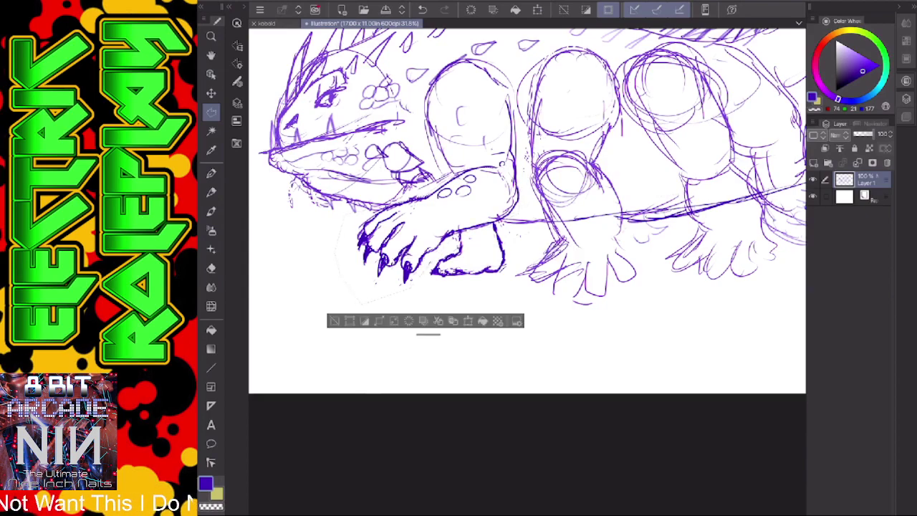
{"action": "left_click", "coordinate": [256, 2]}
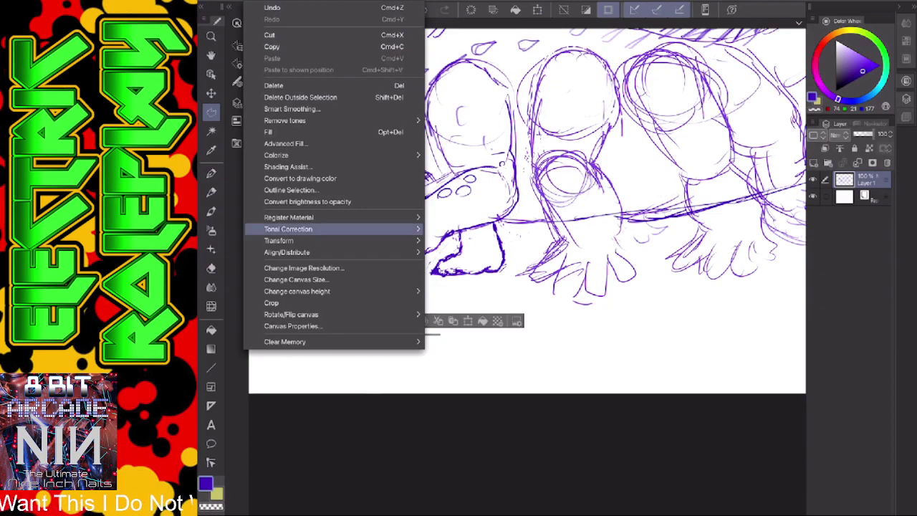
{"action": "mouse_move", "coordinate": [287, 240]}
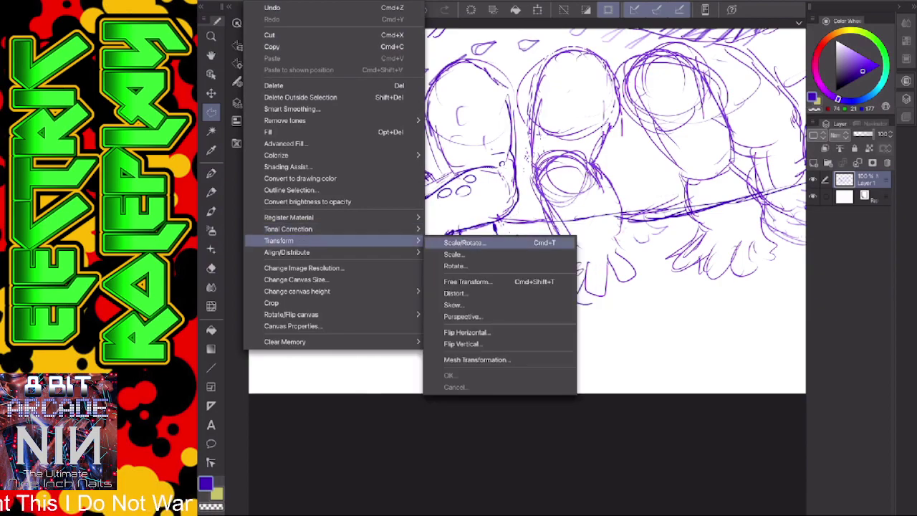
{"action": "left_click", "coordinate": [465, 243]}
{"action": "left_click_drag", "start_coordinate": [537, 167], "coordinate": [567, 186]}
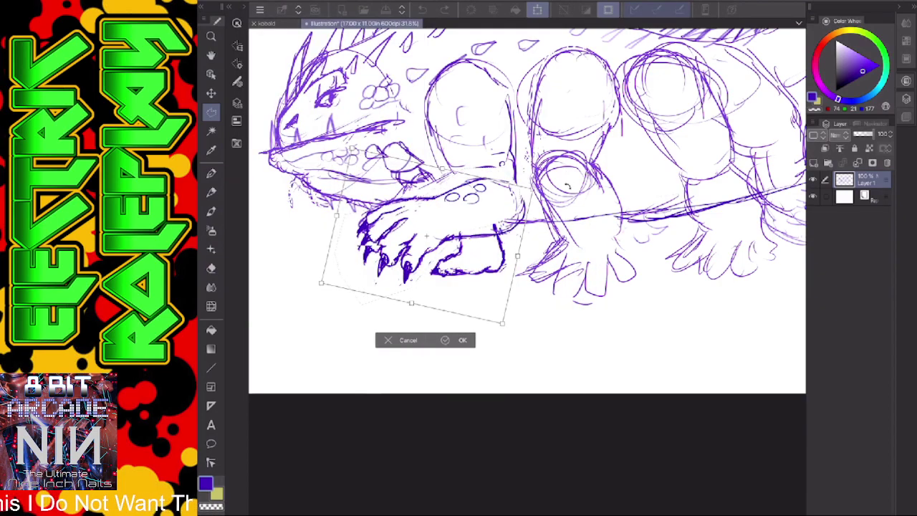
{"action": "left_click_drag", "start_coordinate": [520, 223], "coordinate": [513, 208]}
{"action": "left_click_drag", "start_coordinate": [419, 219], "coordinate": [418, 217]}
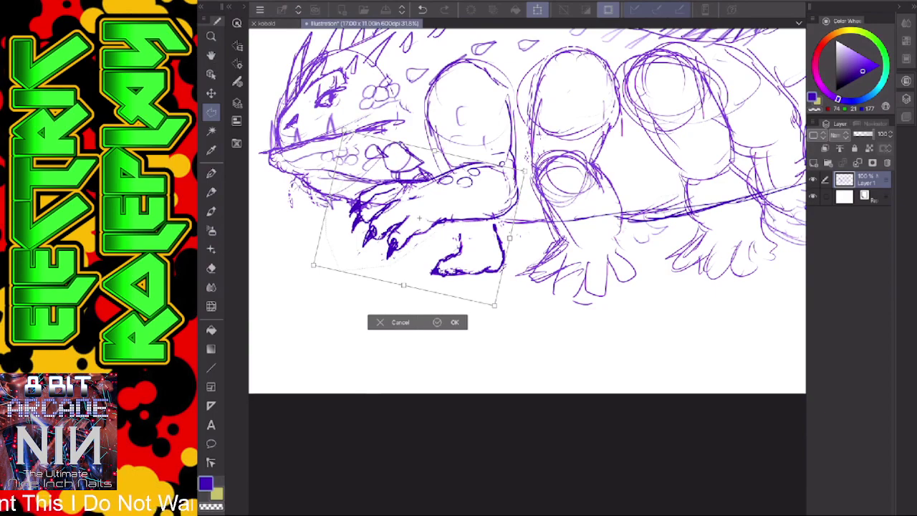
{"action": "left_click", "coordinate": [374, 1]}
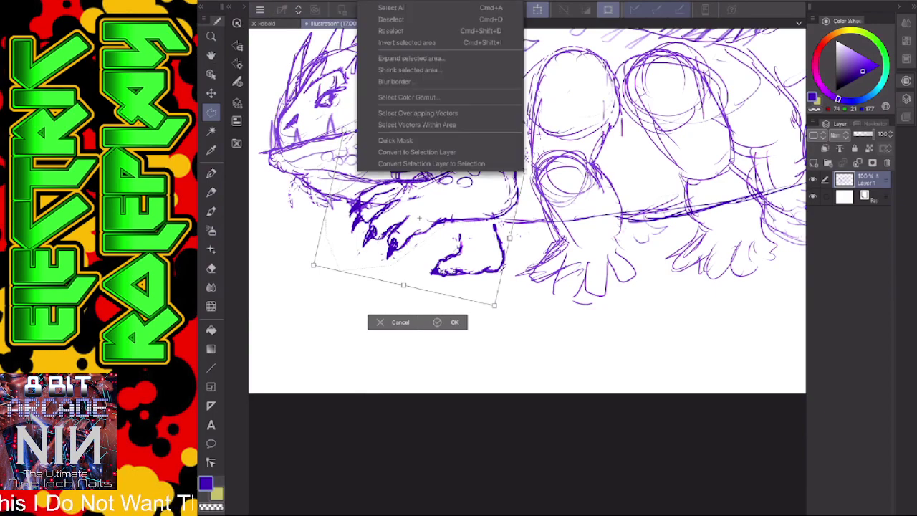
{"action": "left_click", "coordinate": [447, 322]}
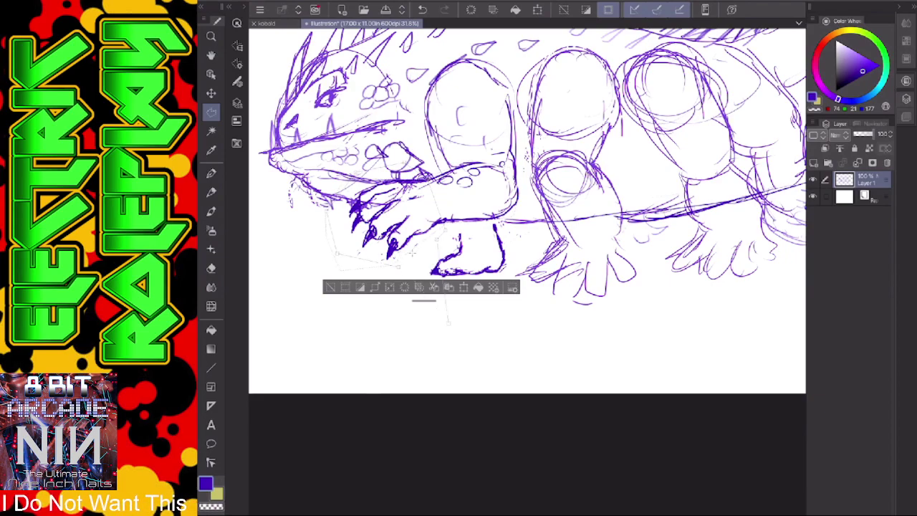
Outline only the clawed front foot, rotate it counterclockwise at the wrist so its claws point down, and clear the selection.
{"action": "double_click", "coordinate": [448, 319]}
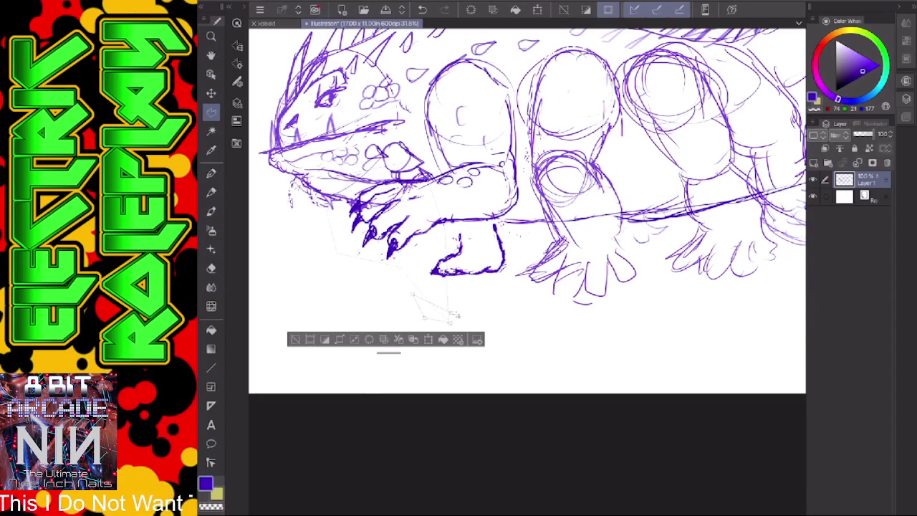
{"action": "left_click", "coordinate": [455, 315]}
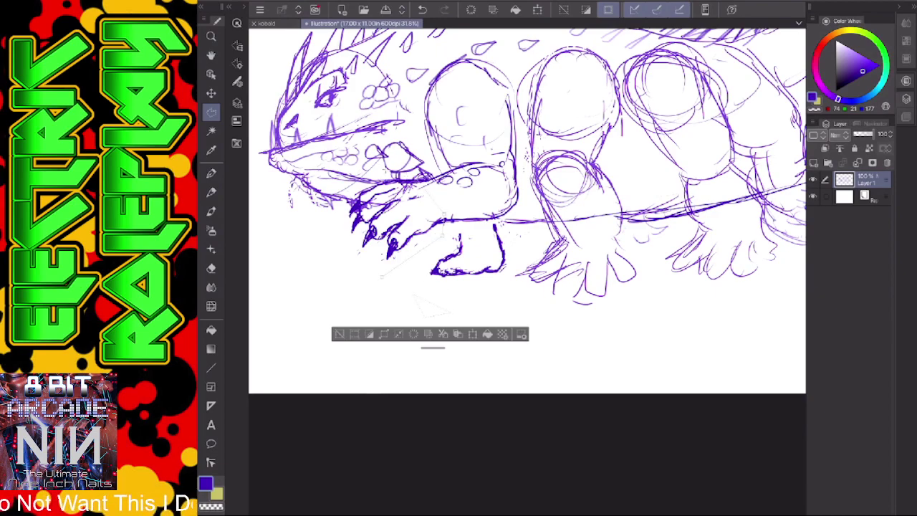
{"action": "double_click", "coordinate": [377, 274]}
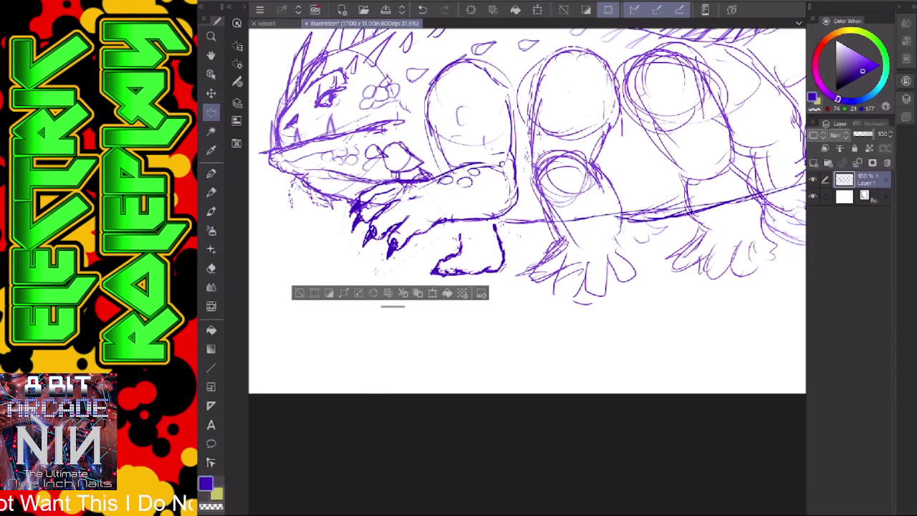
{"action": "left_click", "coordinate": [253, 3]}
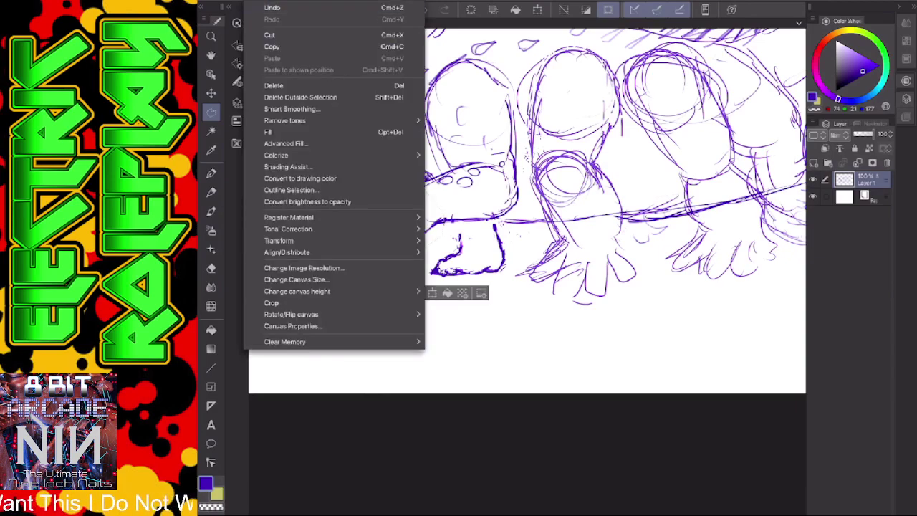
{"action": "mouse_move", "coordinate": [322, 241]}
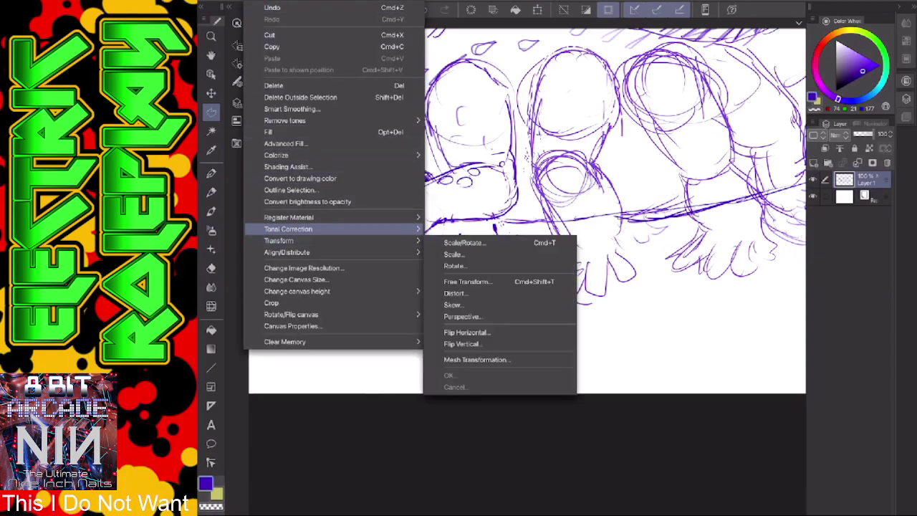
{"action": "left_click", "coordinate": [467, 243]}
{"action": "left_click_drag", "start_coordinate": [466, 251], "coordinate": [438, 215]}
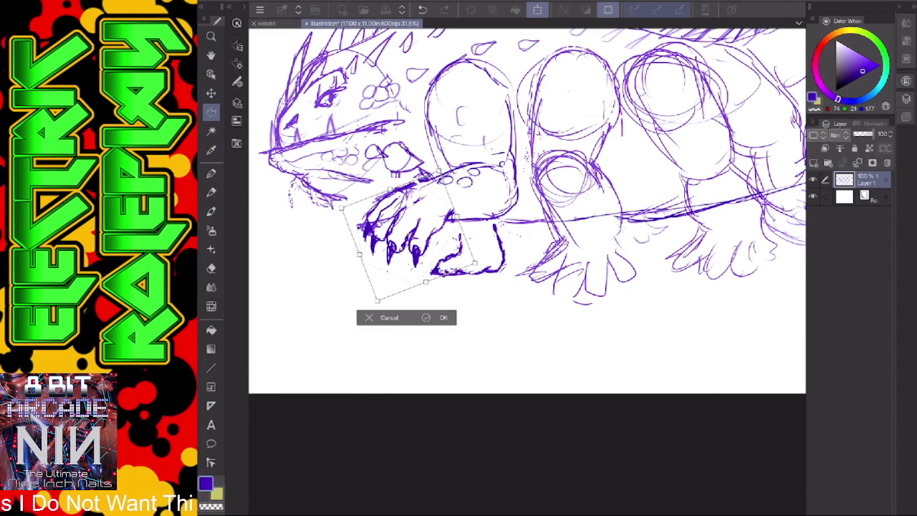
{"action": "left_click", "coordinate": [374, 1]}
{"action": "left_click", "coordinate": [435, 318]}
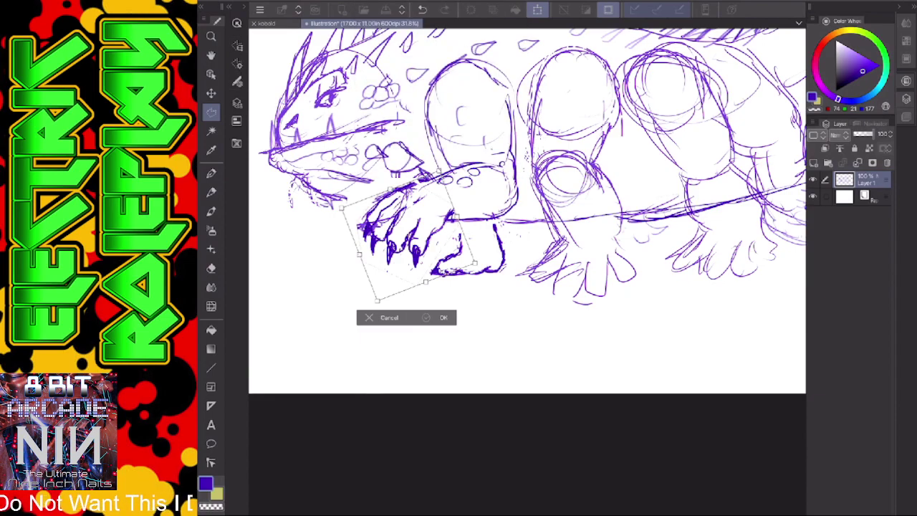
{"action": "left_click", "coordinate": [441, 317]}
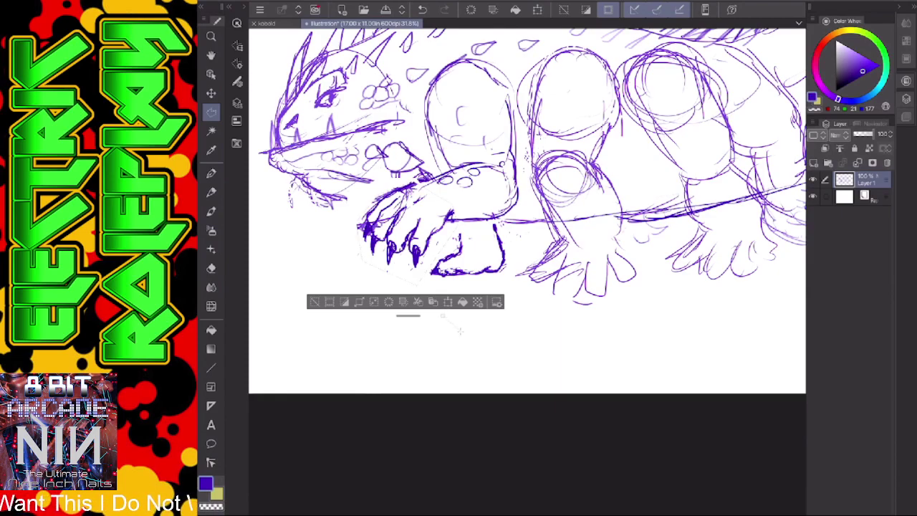
{"action": "key", "text": "ctrl+d"}
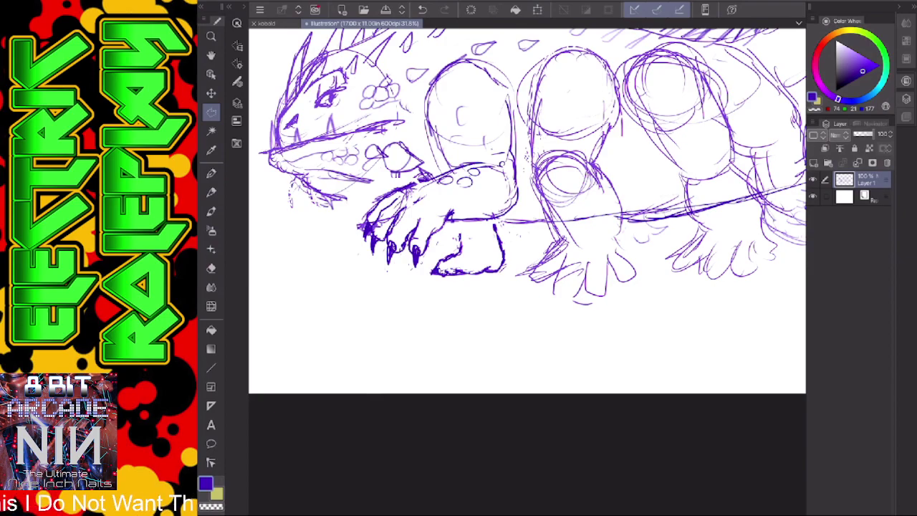
Retrace the lower jaw's underside with small pointed spikes and darken the cheek scales behind the mouth with the Pen.
{"action": "scroll", "coordinate": [527, 211], "scroll_direction": "down", "scroll_amount": 5}
{"action": "scroll", "coordinate": [527, 211], "scroll_direction": "up", "scroll_amount": 3}
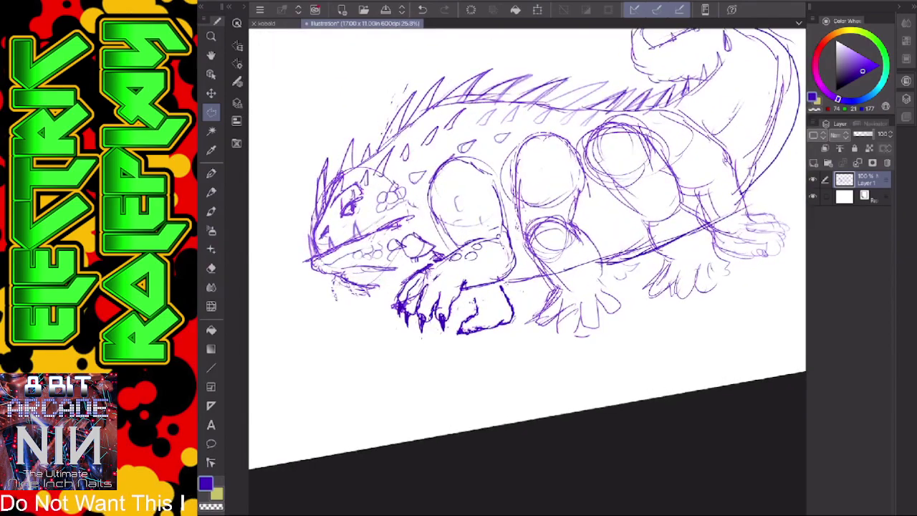
{"action": "scroll", "coordinate": [527, 273], "scroll_direction": "up", "scroll_amount": 2}
{"action": "scroll", "coordinate": [527, 272], "scroll_direction": "up", "scroll_amount": 3}
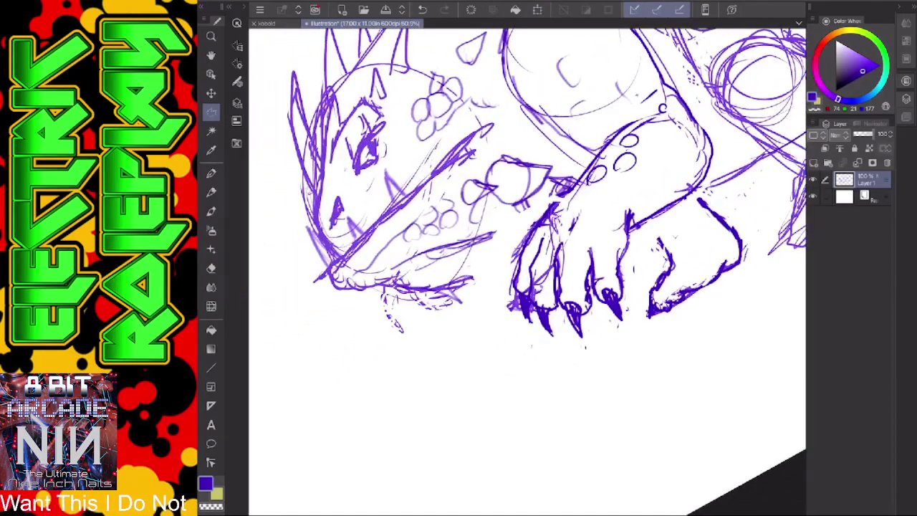
{"action": "scroll", "coordinate": [527, 272], "scroll_direction": "down", "scroll_amount": 3}
{"action": "scroll", "coordinate": [527, 272], "scroll_direction": "up", "scroll_amount": 2}
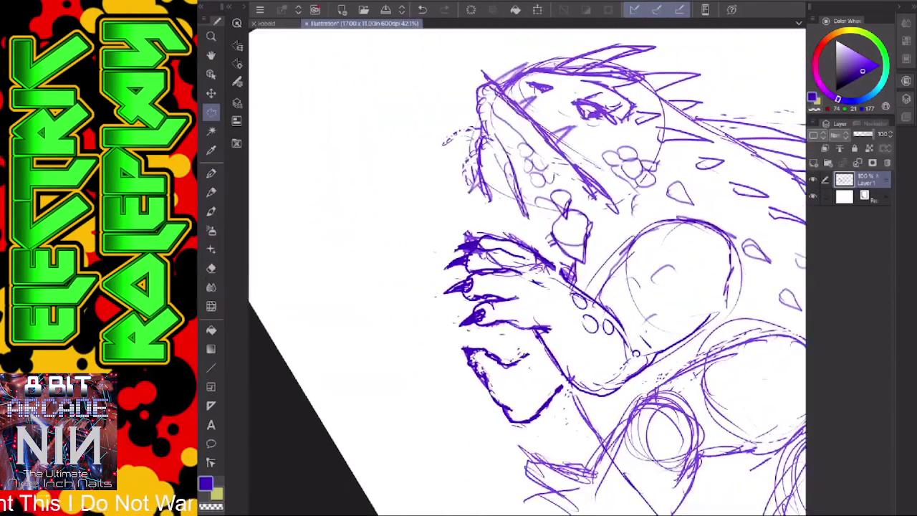
{"action": "key", "text": "p"}
{"action": "left_click_drag", "start_coordinate": [527, 272], "coordinate": [488, 258]}
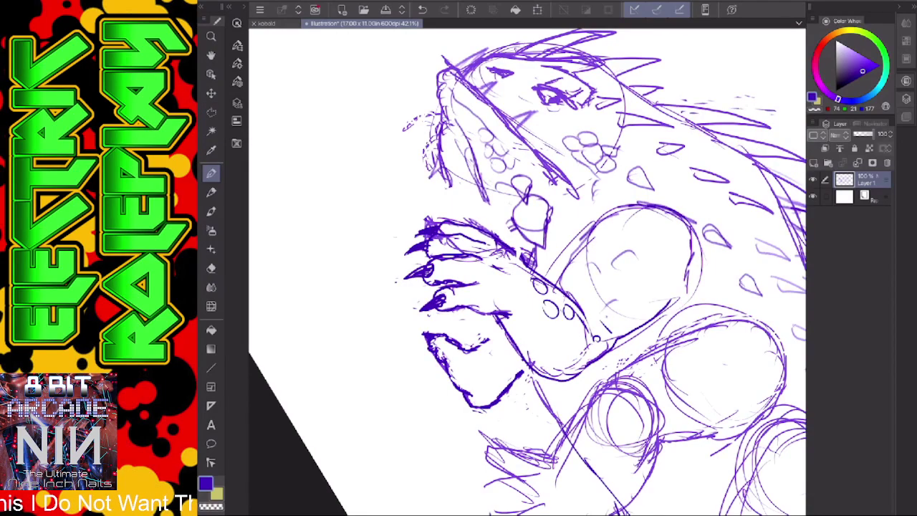
{"action": "mouse_move", "coordinate": [441, 117]}
{"action": "left_mouse_down"}
{"action": "mouse_move", "coordinate": [428, 182]}
{"action": "mouse_move", "coordinate": [437, 170]}
{"action": "mouse_move", "coordinate": [444, 209]}
{"action": "mouse_move", "coordinate": [452, 201]}
{"action": "mouse_move", "coordinate": [471, 222]}
{"action": "left_mouse_up"}
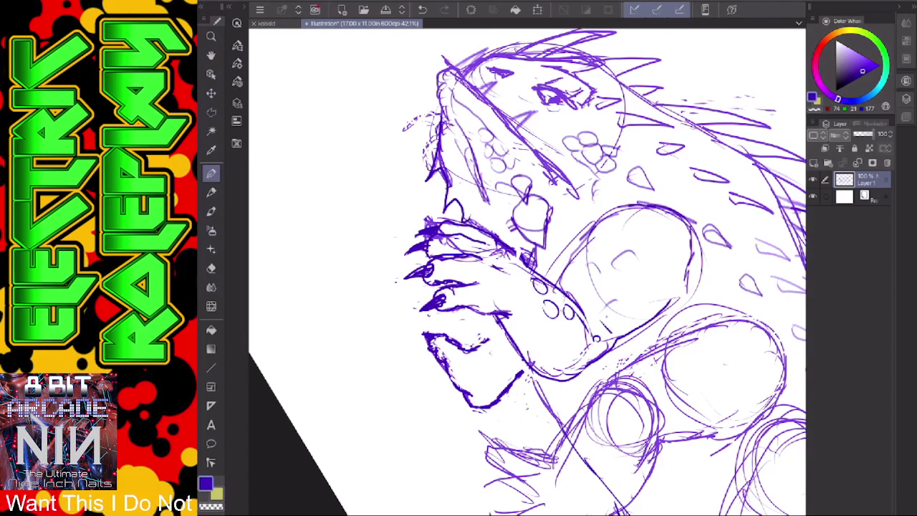
{"action": "mouse_move", "coordinate": [460, 144]}
{"action": "left_mouse_down"}
{"action": "mouse_move", "coordinate": [489, 223]}
{"action": "mouse_move", "coordinate": [498, 194]}
{"action": "mouse_move", "coordinate": [519, 180]}
{"action": "mouse_move", "coordinate": [502, 201]}
{"action": "mouse_move", "coordinate": [504, 230]}
{"action": "mouse_move", "coordinate": [517, 209]}
{"action": "mouse_move", "coordinate": [503, 191]}
{"action": "mouse_move", "coordinate": [517, 225]}
{"action": "mouse_move", "coordinate": [543, 248]}
{"action": "mouse_move", "coordinate": [546, 214]}
{"action": "mouse_move", "coordinate": [537, 197]}
{"action": "mouse_move", "coordinate": [526, 203]}
{"action": "mouse_move", "coordinate": [531, 186]}
{"action": "mouse_move", "coordinate": [515, 175]}
{"action": "mouse_move", "coordinate": [514, 186]}
{"action": "left_mouse_up"}
Retrace the neck and front part of the back beneath the spines with darker Pen lines.
{"action": "scroll", "coordinate": [528, 272], "scroll_direction": "down", "scroll_amount": 5}
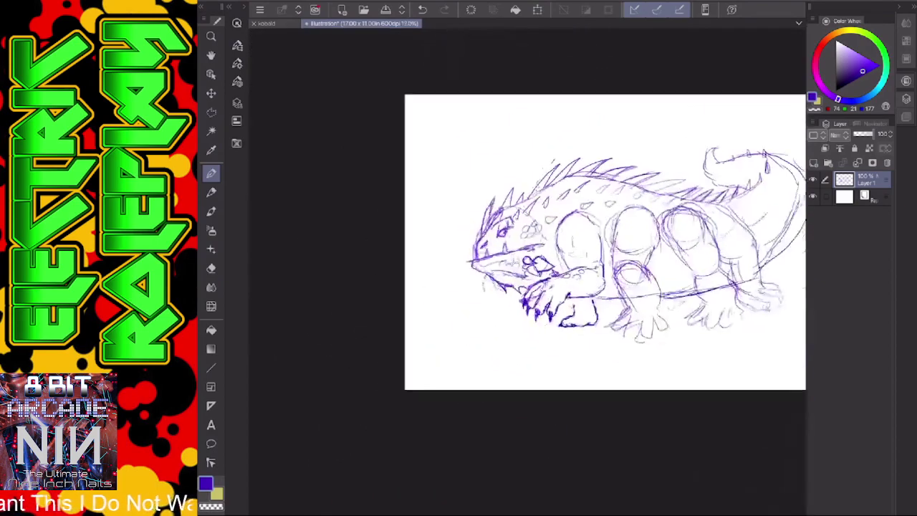
{"action": "scroll", "coordinate": [527, 272], "scroll_direction": "up", "scroll_amount": 3}
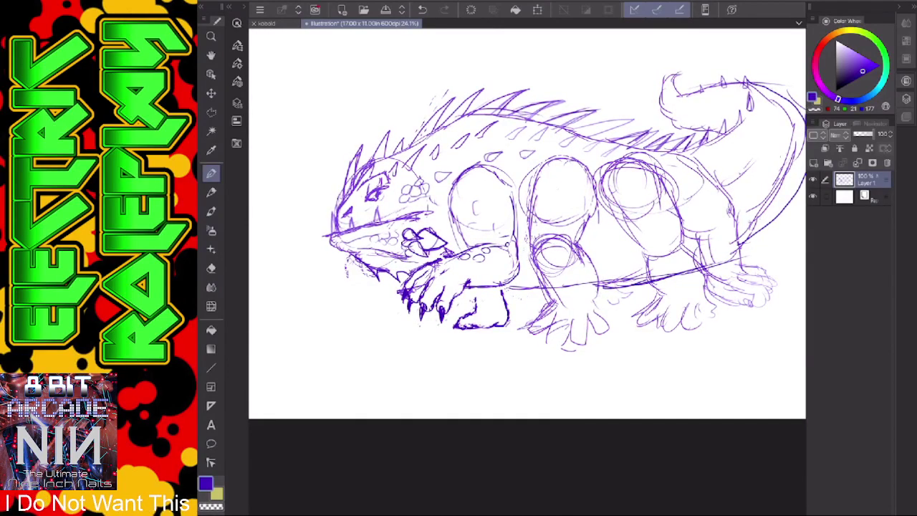
{"action": "scroll", "coordinate": [528, 272], "scroll_direction": "up", "scroll_amount": 3}
{"action": "left_click_drag", "start_coordinate": [473, 258], "coordinate": [577, 285]}
{"action": "mouse_move", "coordinate": [541, 239]}
{"action": "left_mouse_down"}
{"action": "mouse_move", "coordinate": [634, 140]}
{"action": "mouse_move", "coordinate": [680, 110]}
{"action": "mouse_move", "coordinate": [754, 97]}
{"action": "left_mouse_up"}
{"action": "scroll", "coordinate": [527, 272], "scroll_direction": "down", "scroll_amount": 5}
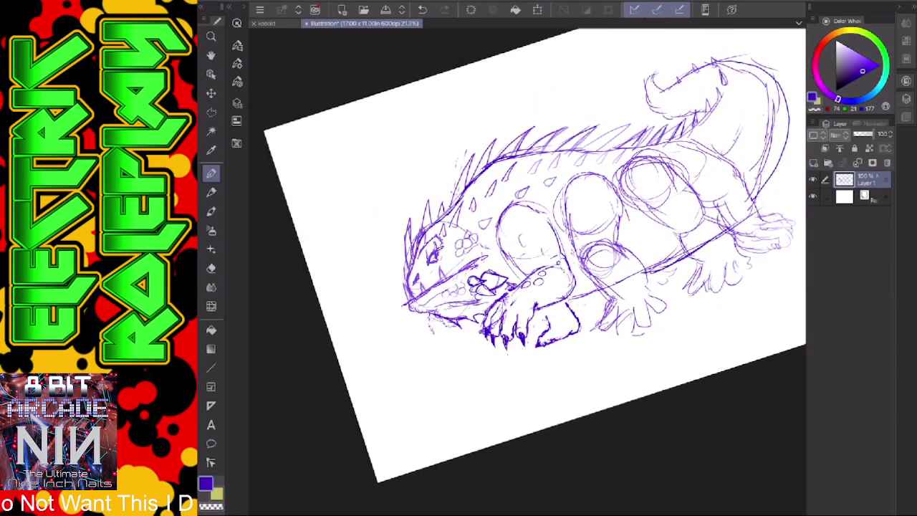
{"action": "scroll", "coordinate": [527, 258], "scroll_direction": "down", "scroll_amount": 2}
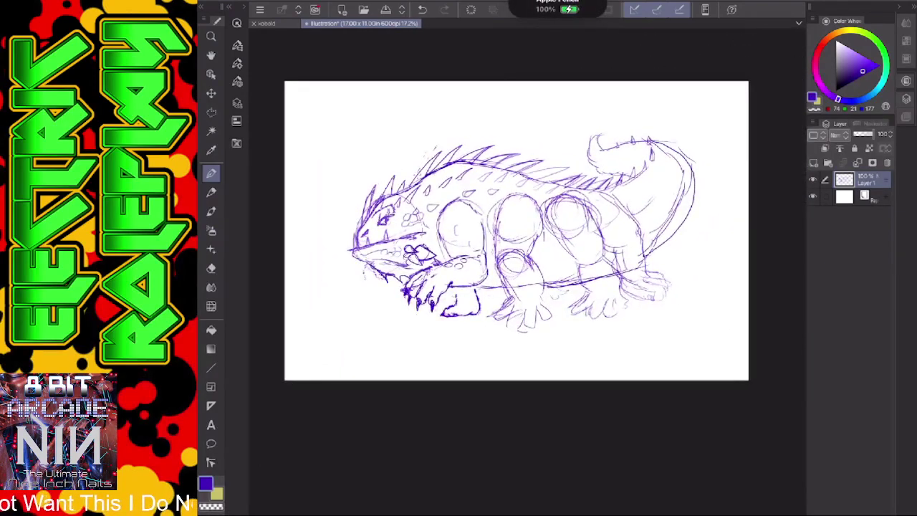